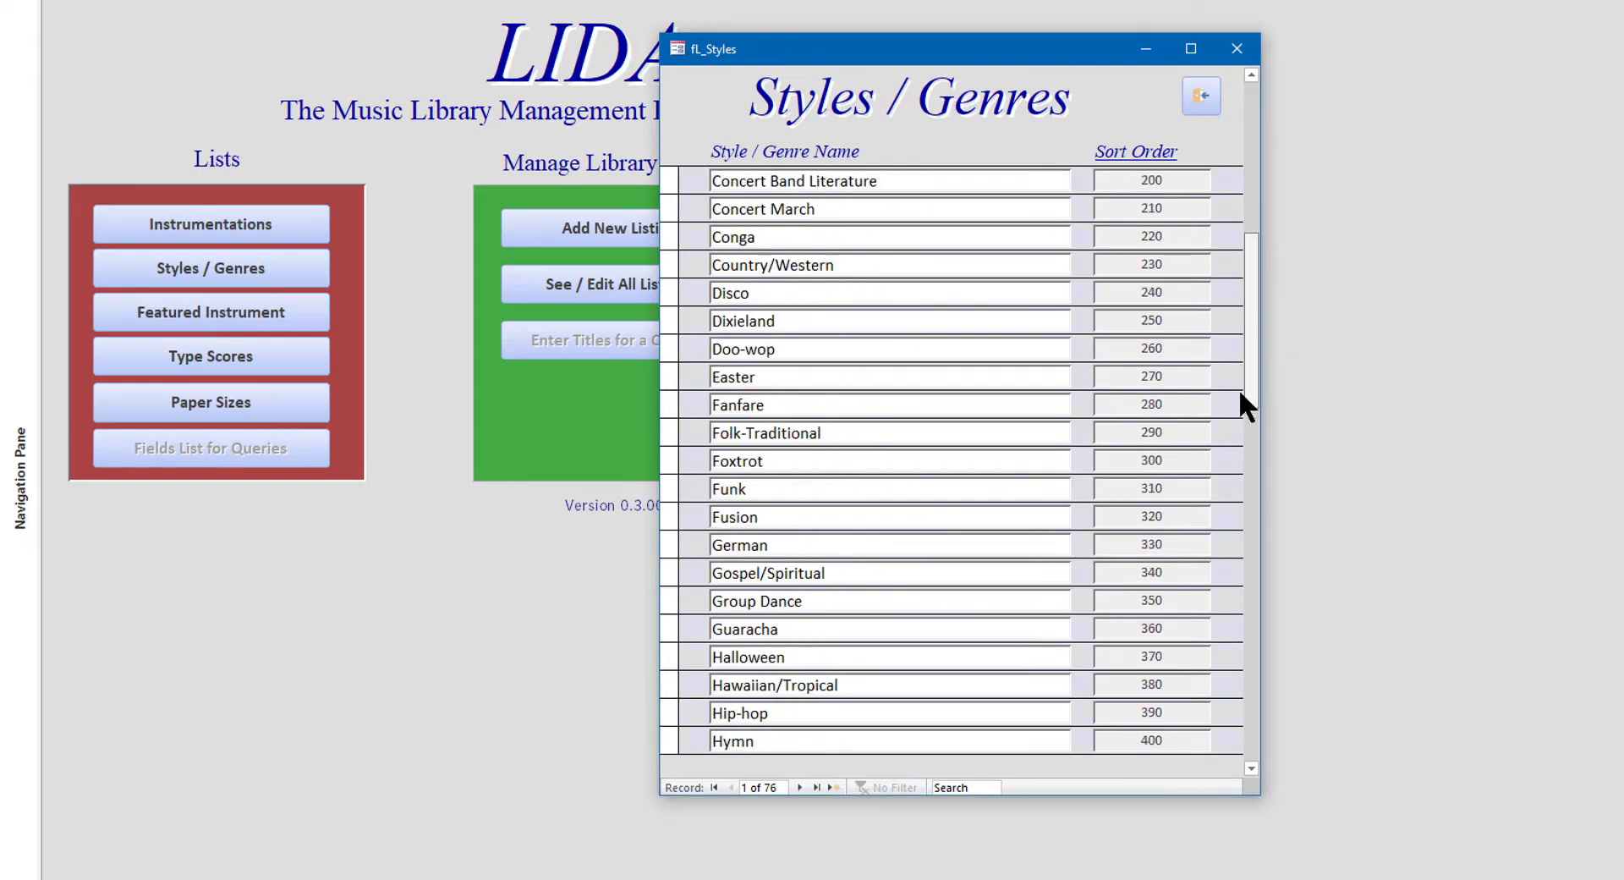
Step: Close the Styles / Genres list, and view the Featured Instruments / Sections list before returning to the main menu
{"action": "left_click", "coordinate": [1197, 93]}
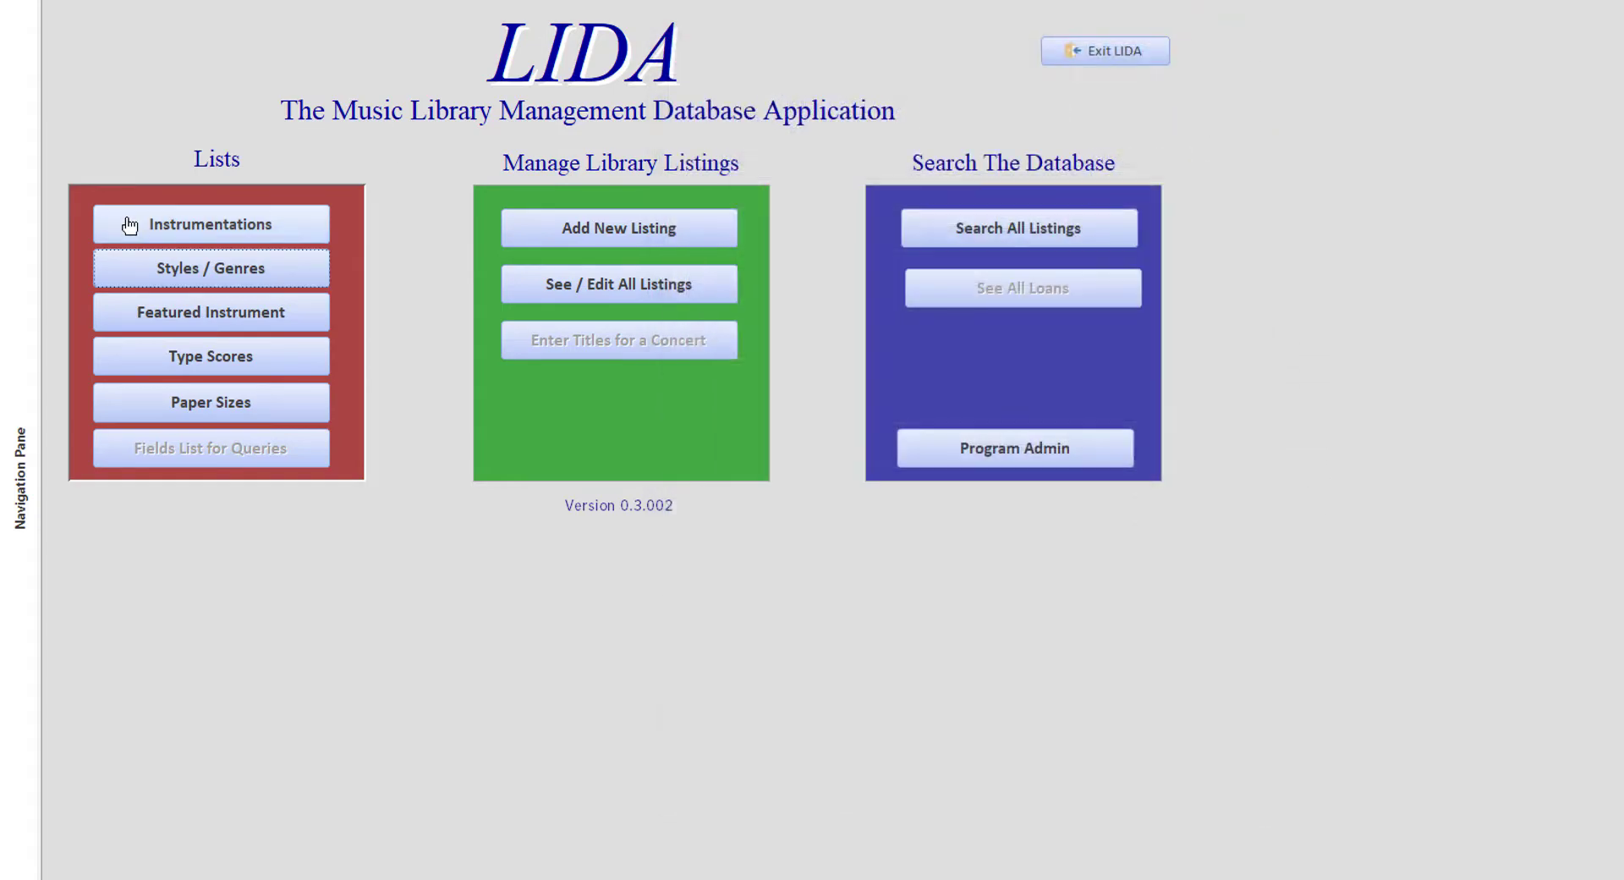
{"action": "left_click", "coordinate": [240, 315]}
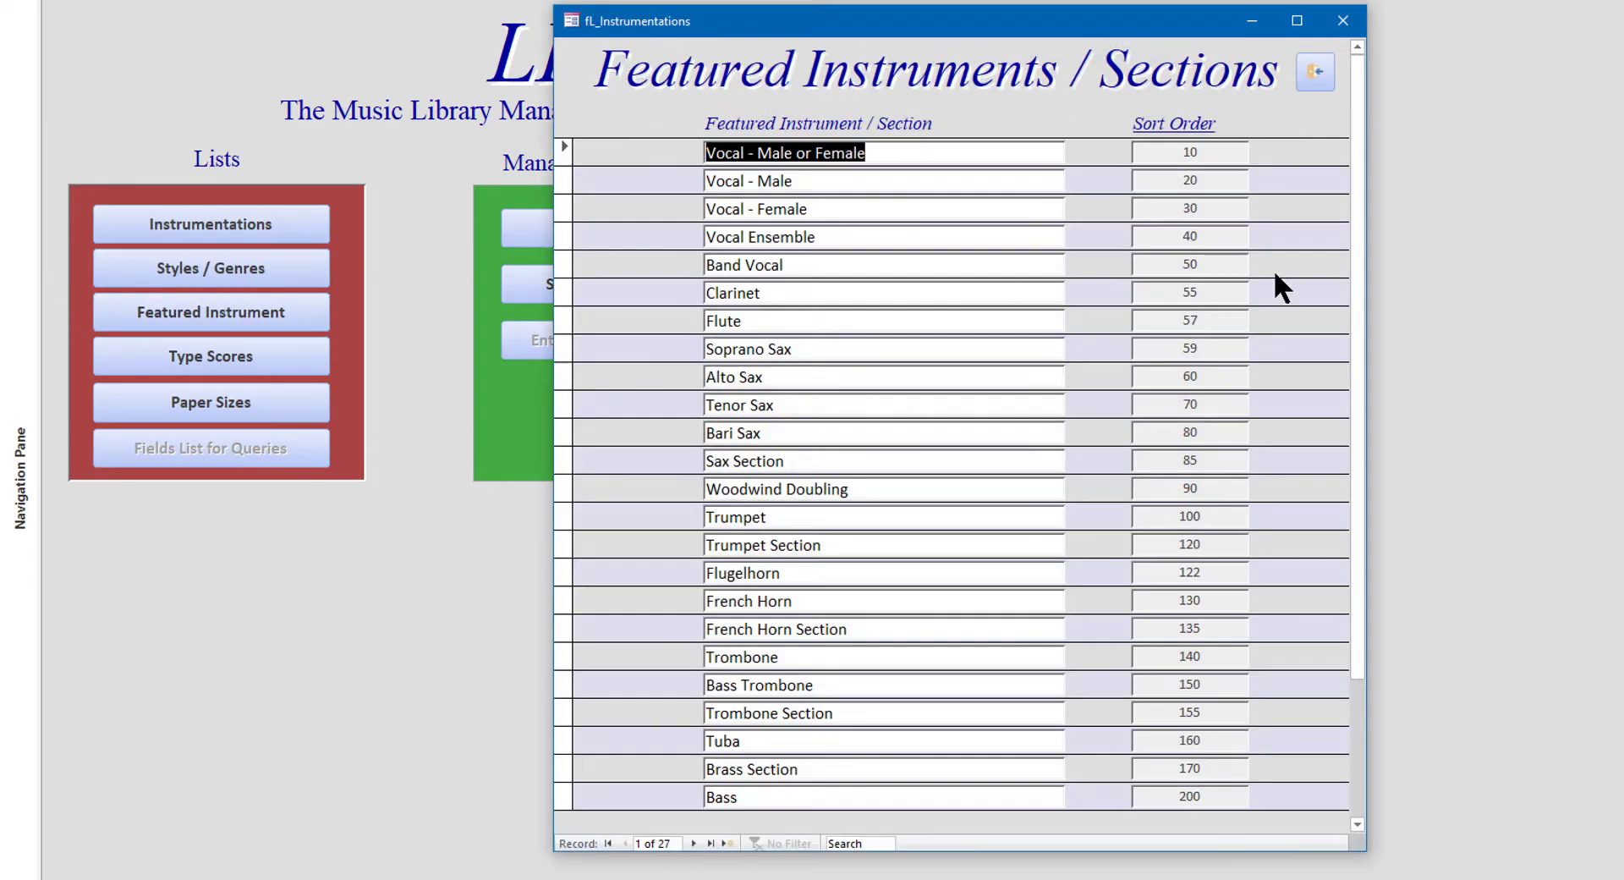
{"action": "left_click_drag", "start_coordinate": [1363, 242], "coordinate": [1297, 65]}
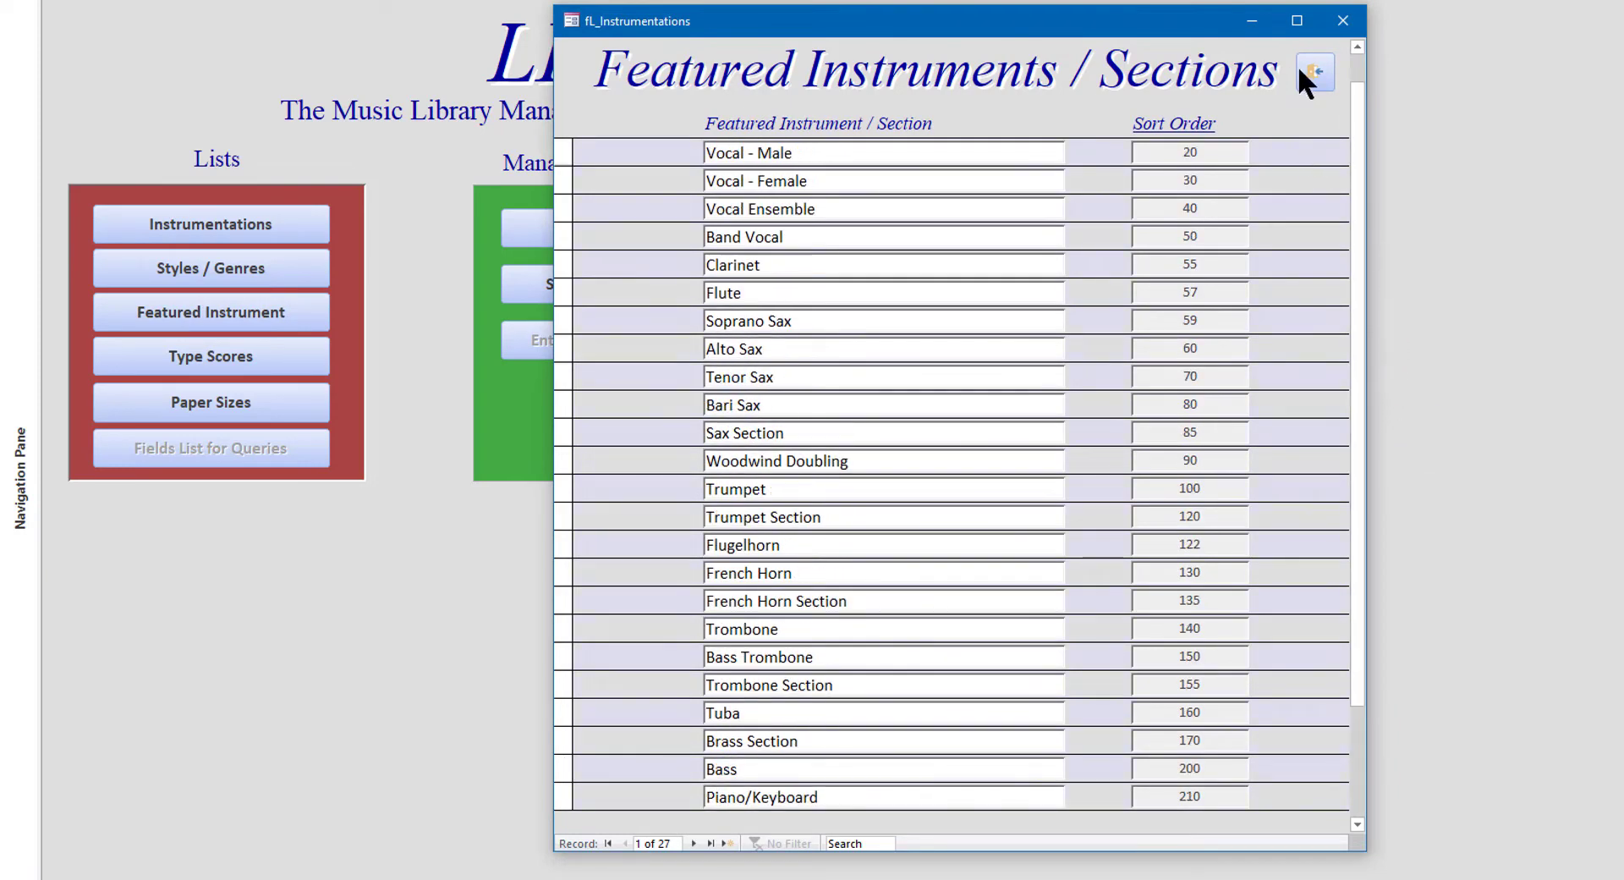
{"action": "left_click", "coordinate": [1314, 71]}
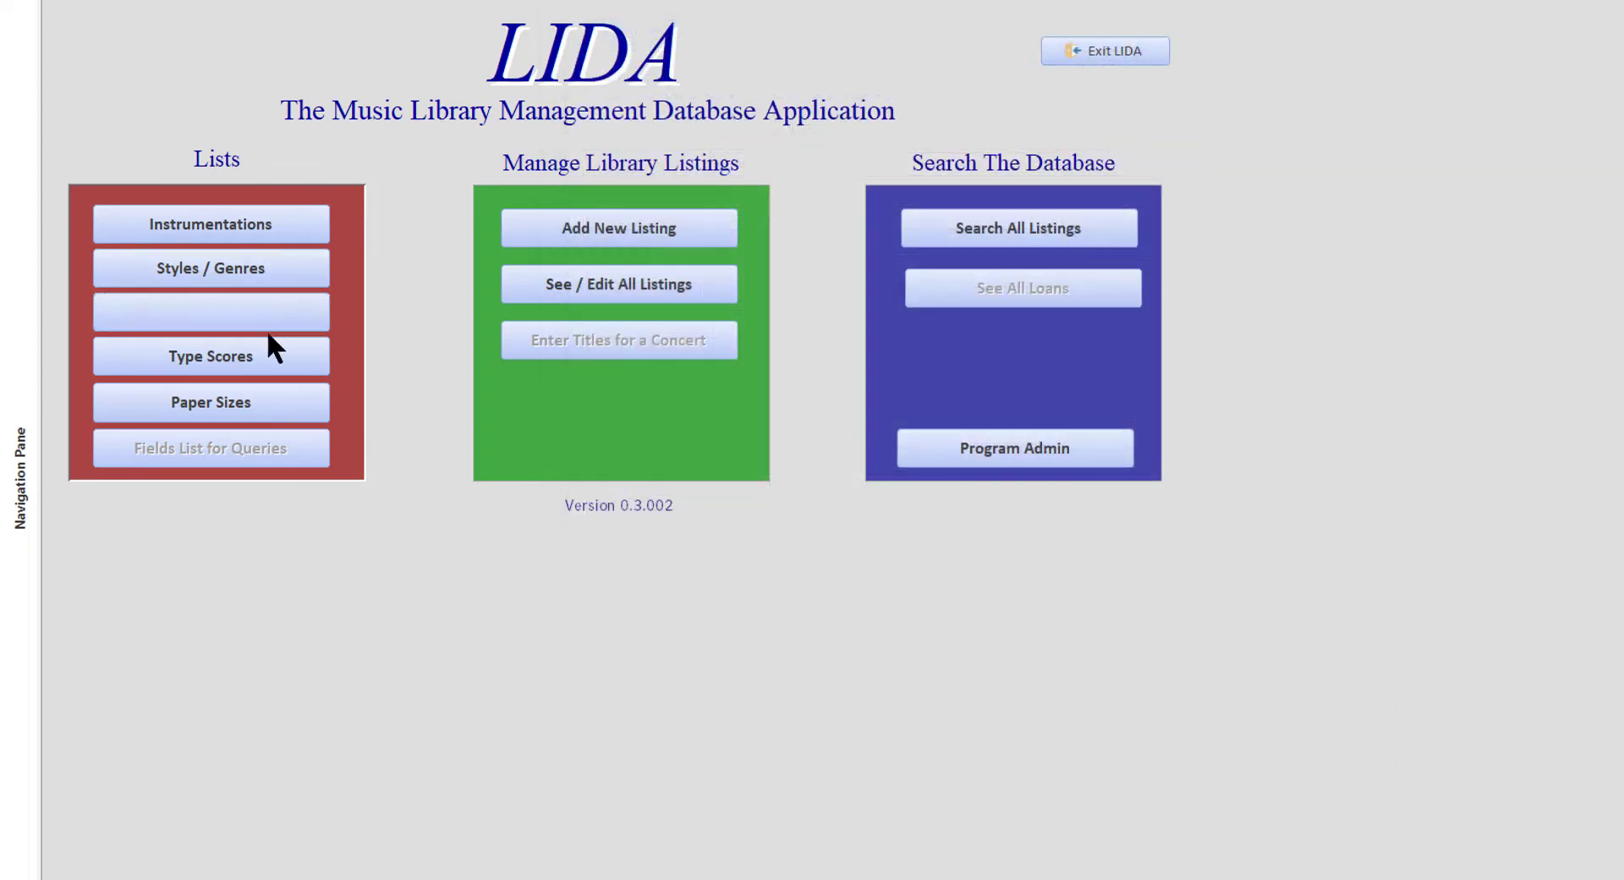
Step: Review the Types of Score list and the Paper Sizes list, closing each to return to the main menu
{"action": "left_click", "coordinate": [263, 364]}
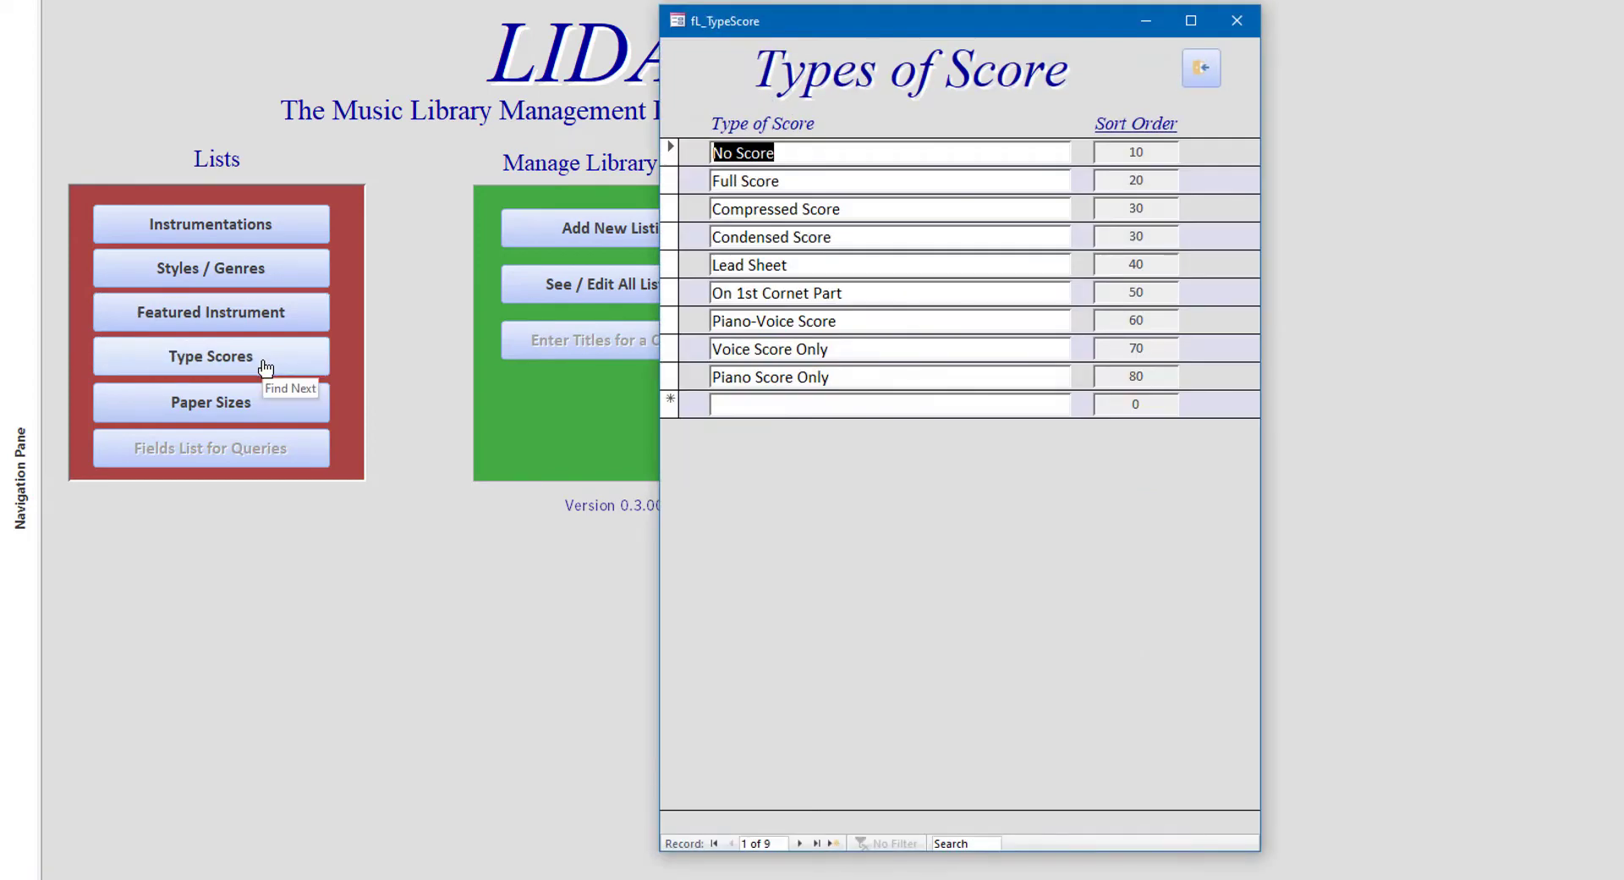
{"action": "left_click", "coordinate": [1199, 68]}
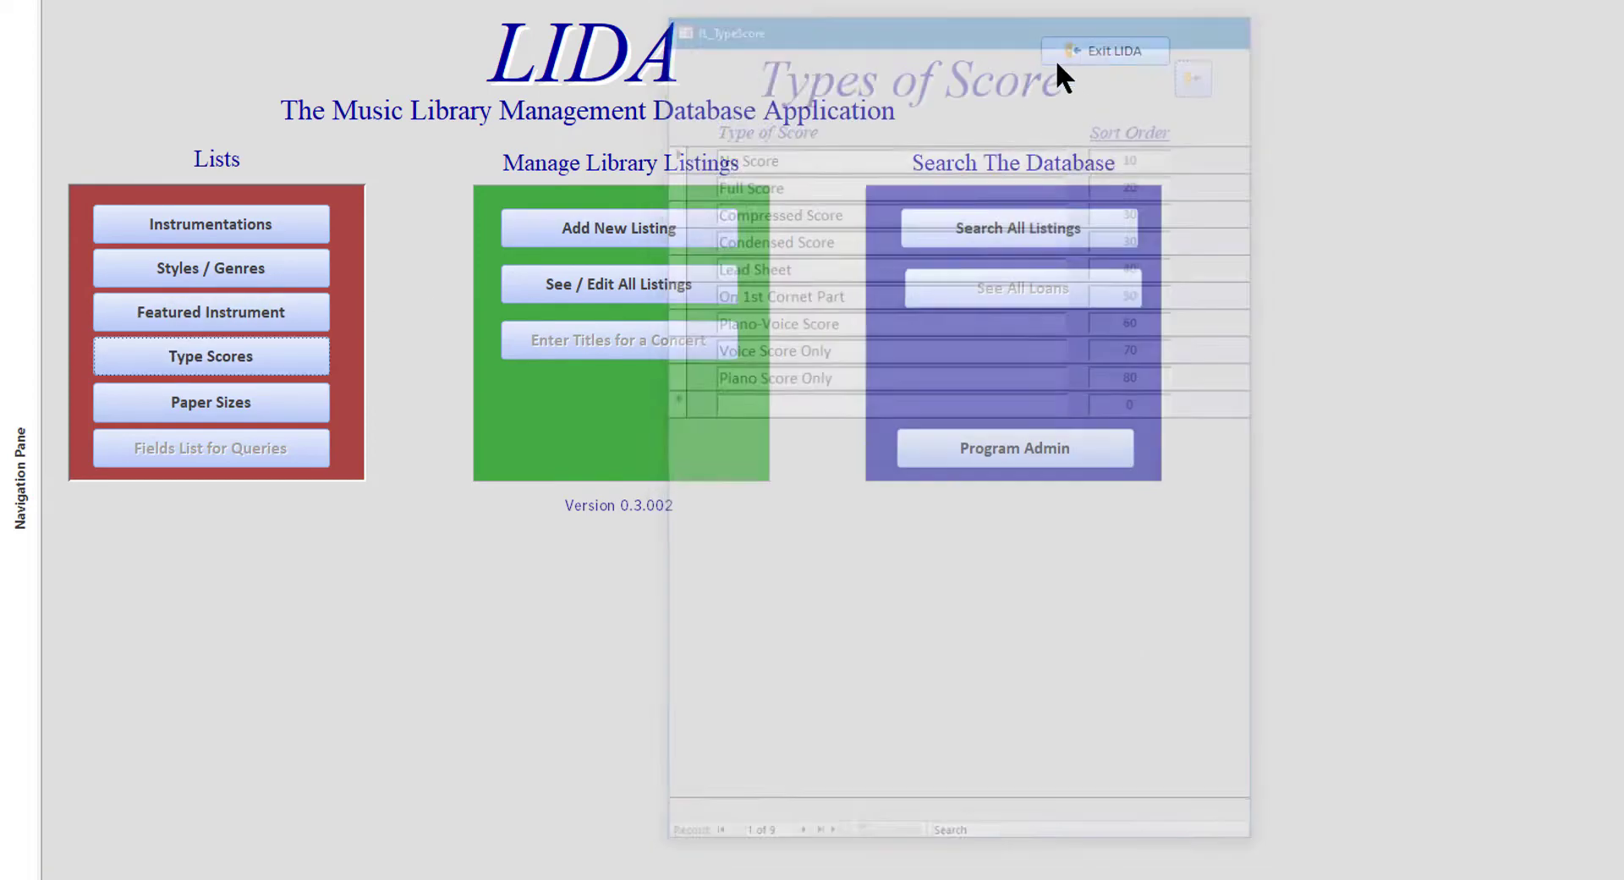
{"action": "left_click", "coordinate": [262, 404]}
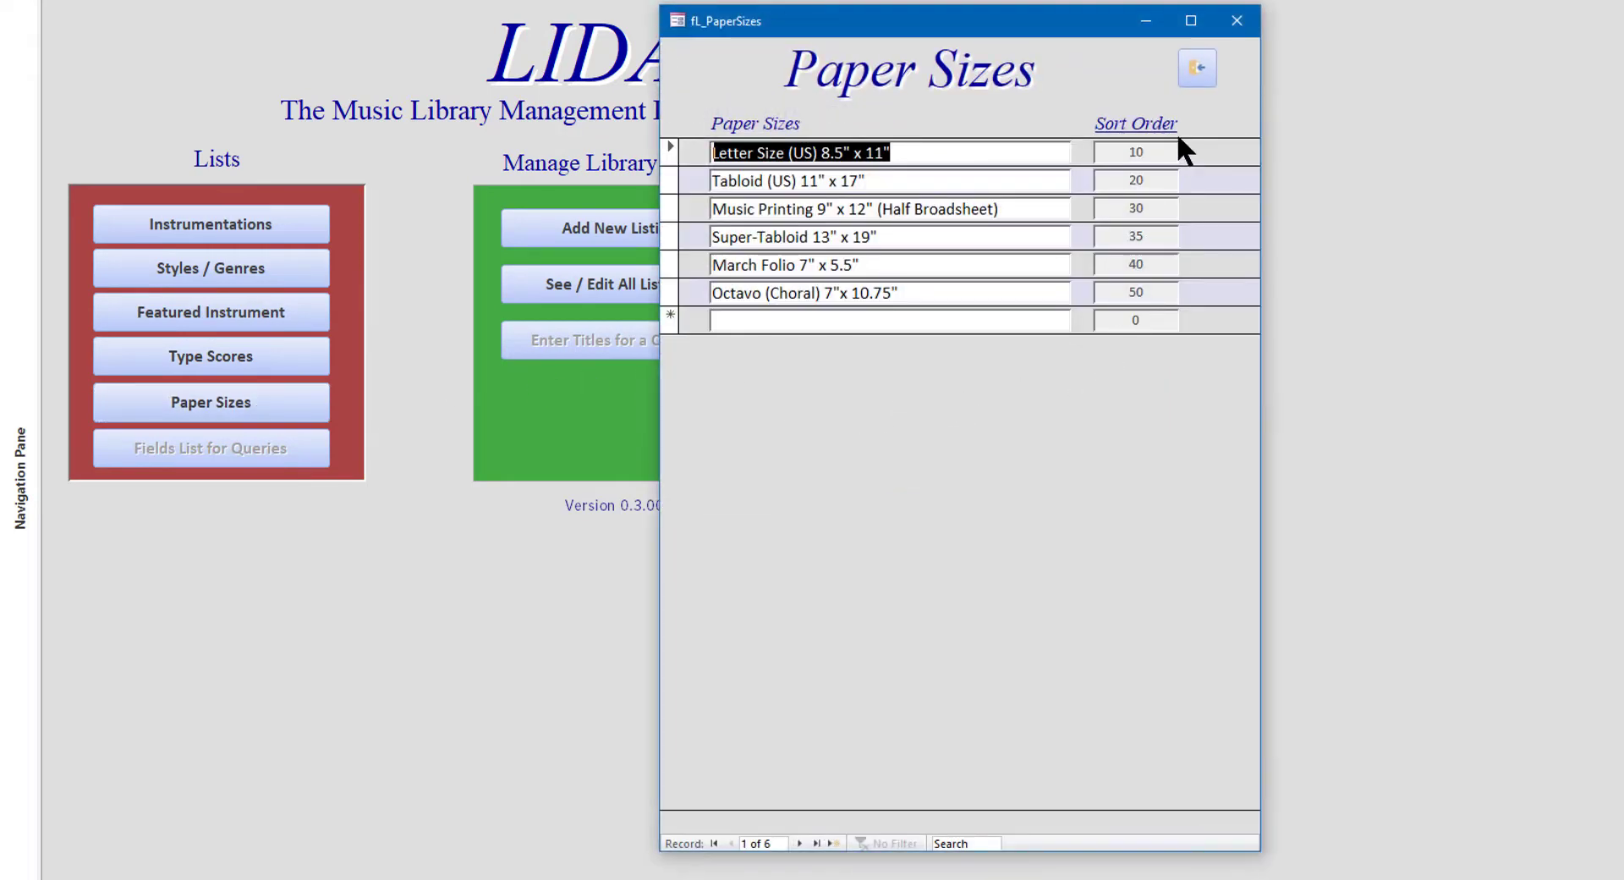
{"action": "left_click", "coordinate": [675, 264]}
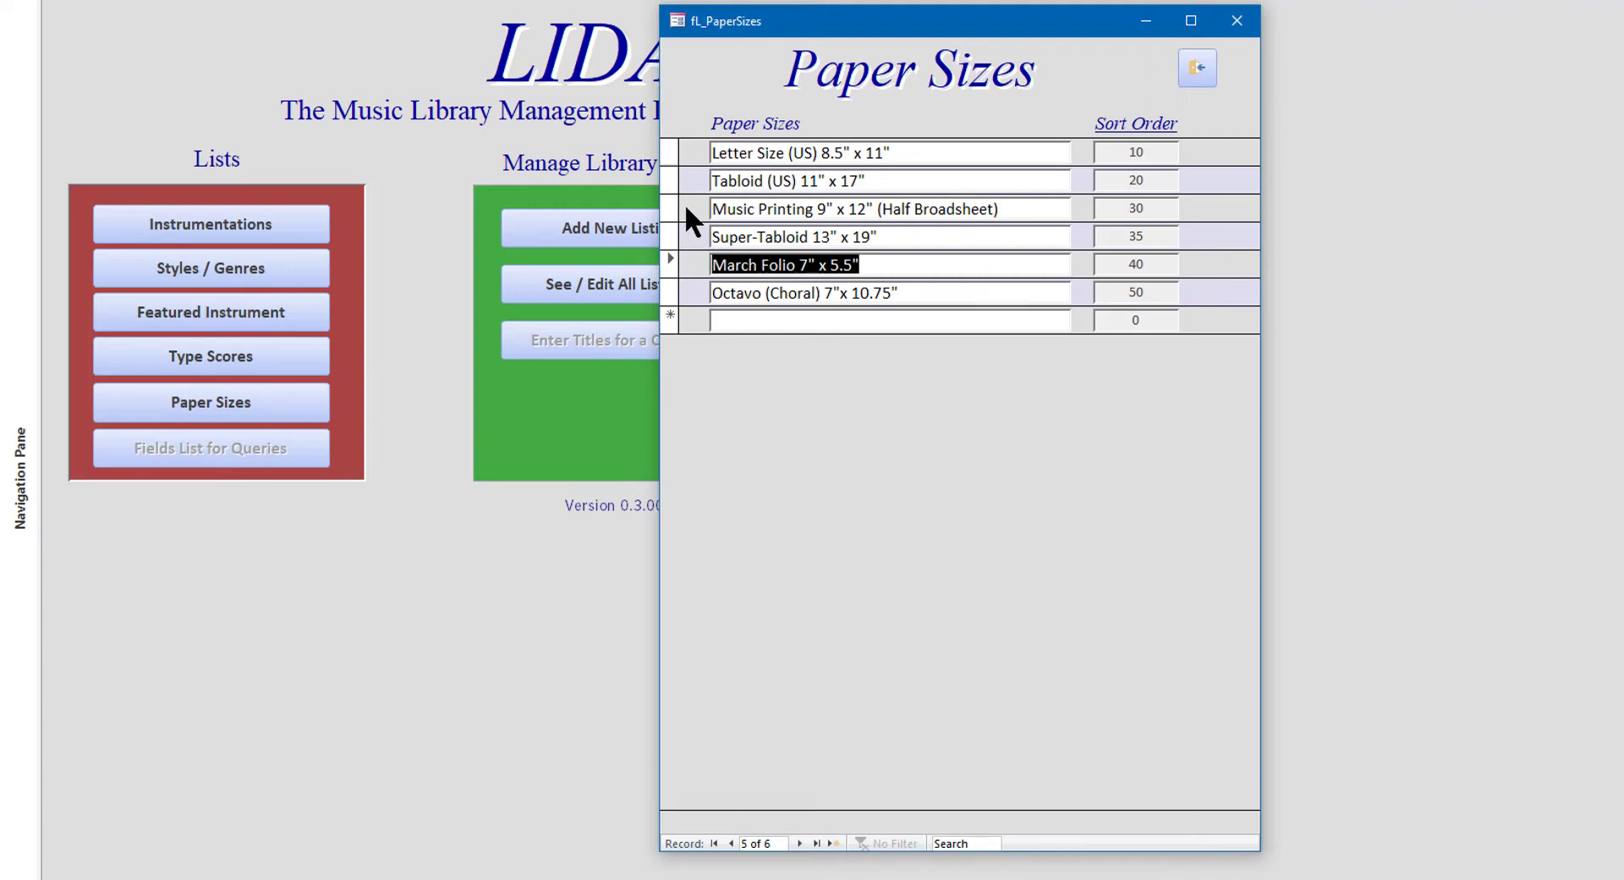
{"action": "left_click", "coordinate": [693, 228]}
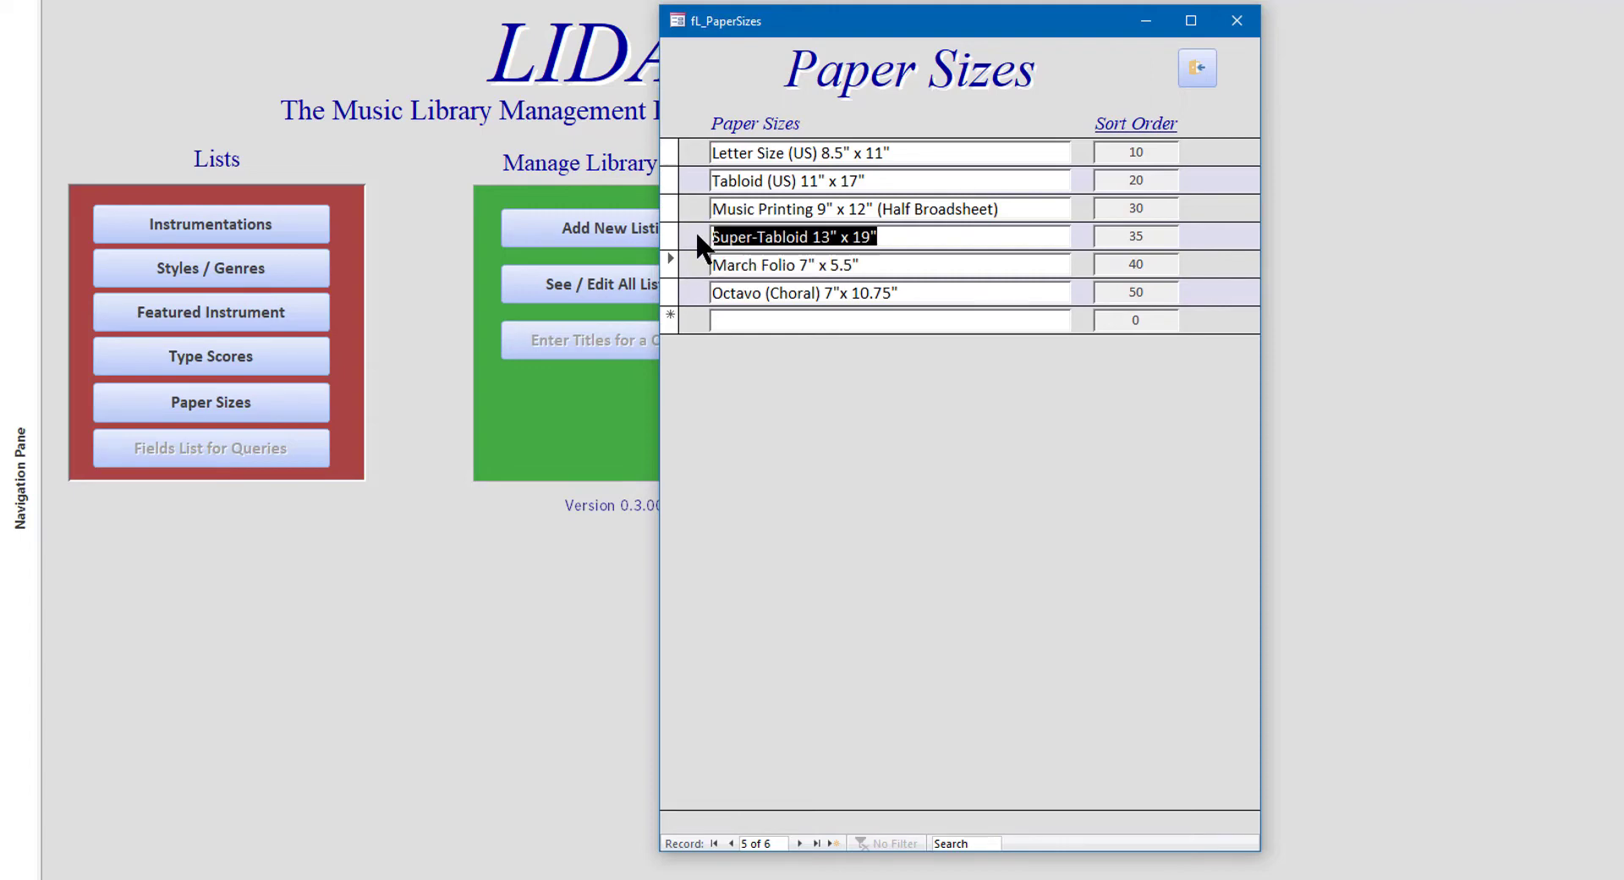
{"action": "left_click", "coordinate": [1196, 67]}
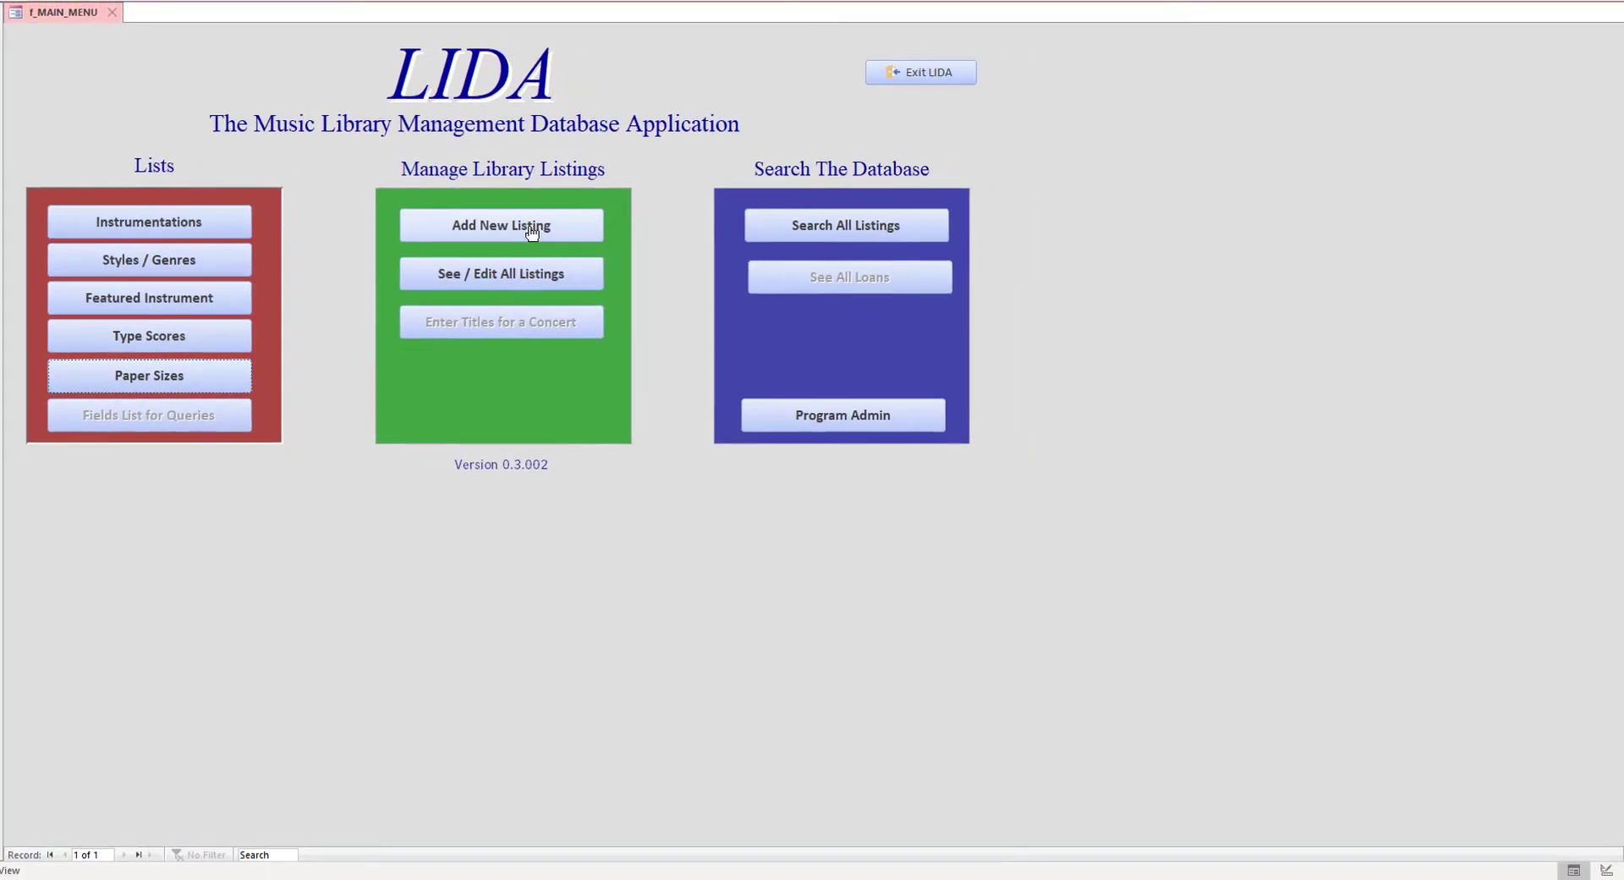
Step: Try to add a new listing, and open the form for seeing and editing all library listings
{"action": "left_click", "coordinate": [531, 234]}
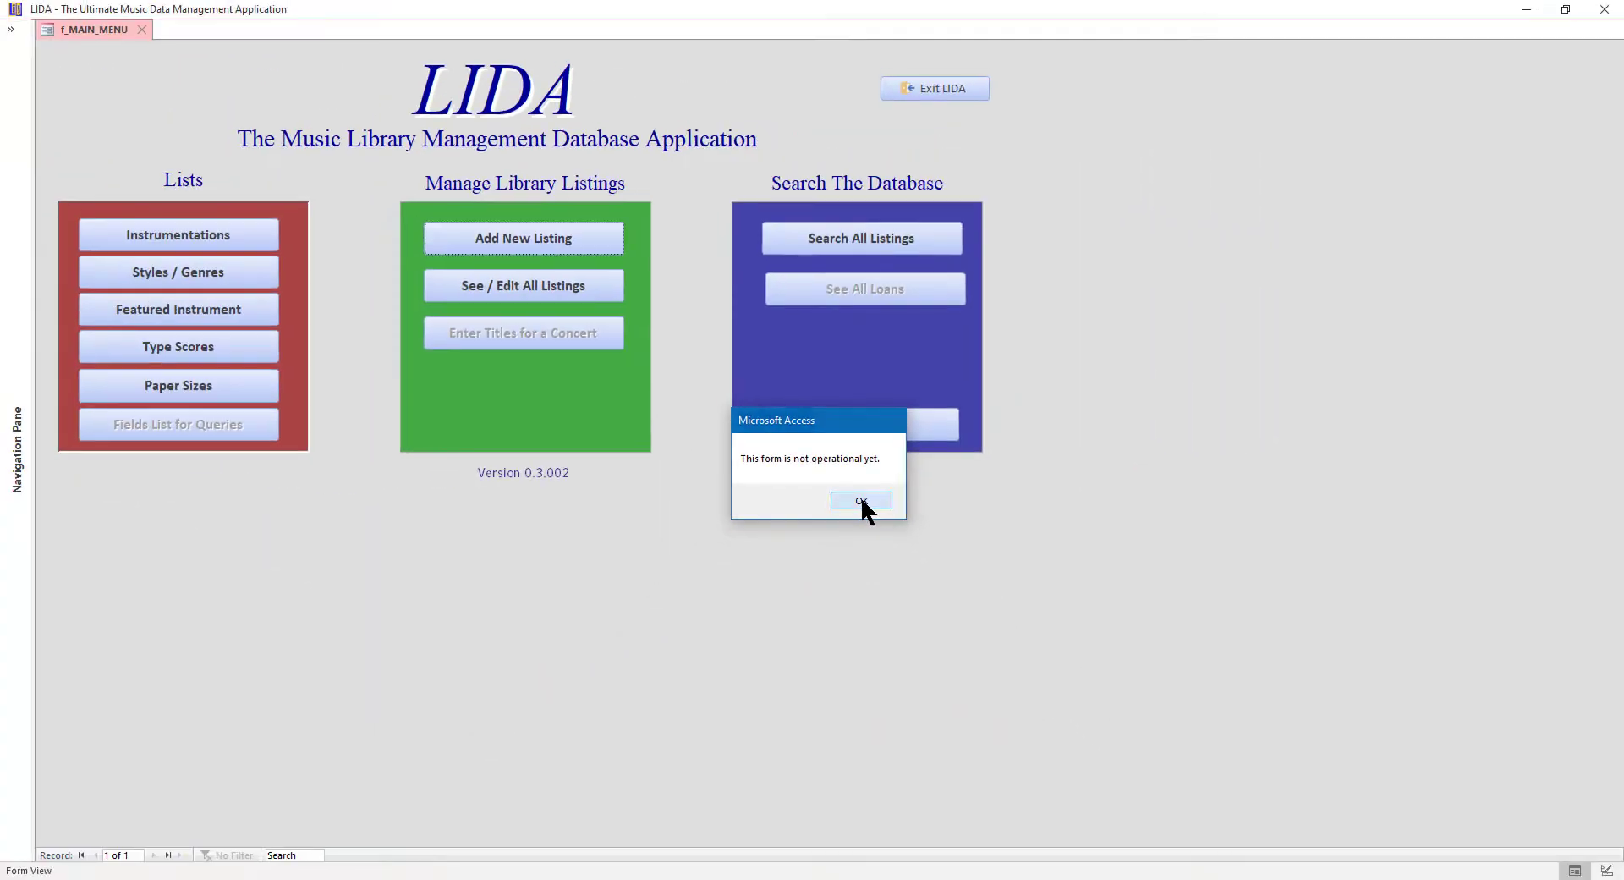
{"action": "left_click", "coordinate": [926, 634]}
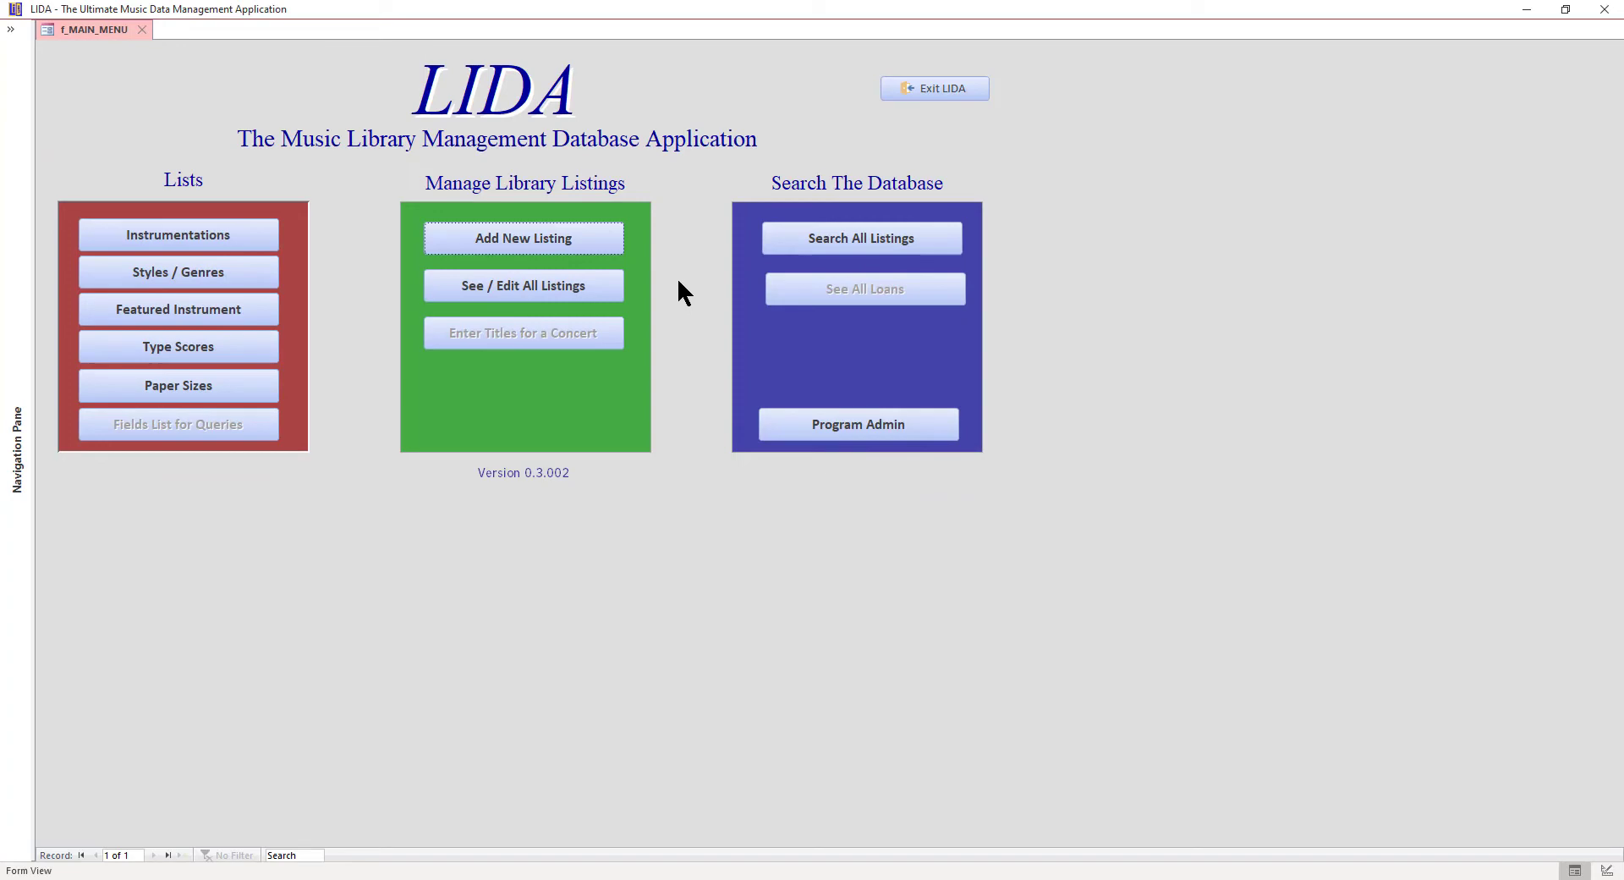
{"action": "left_click", "coordinate": [579, 286]}
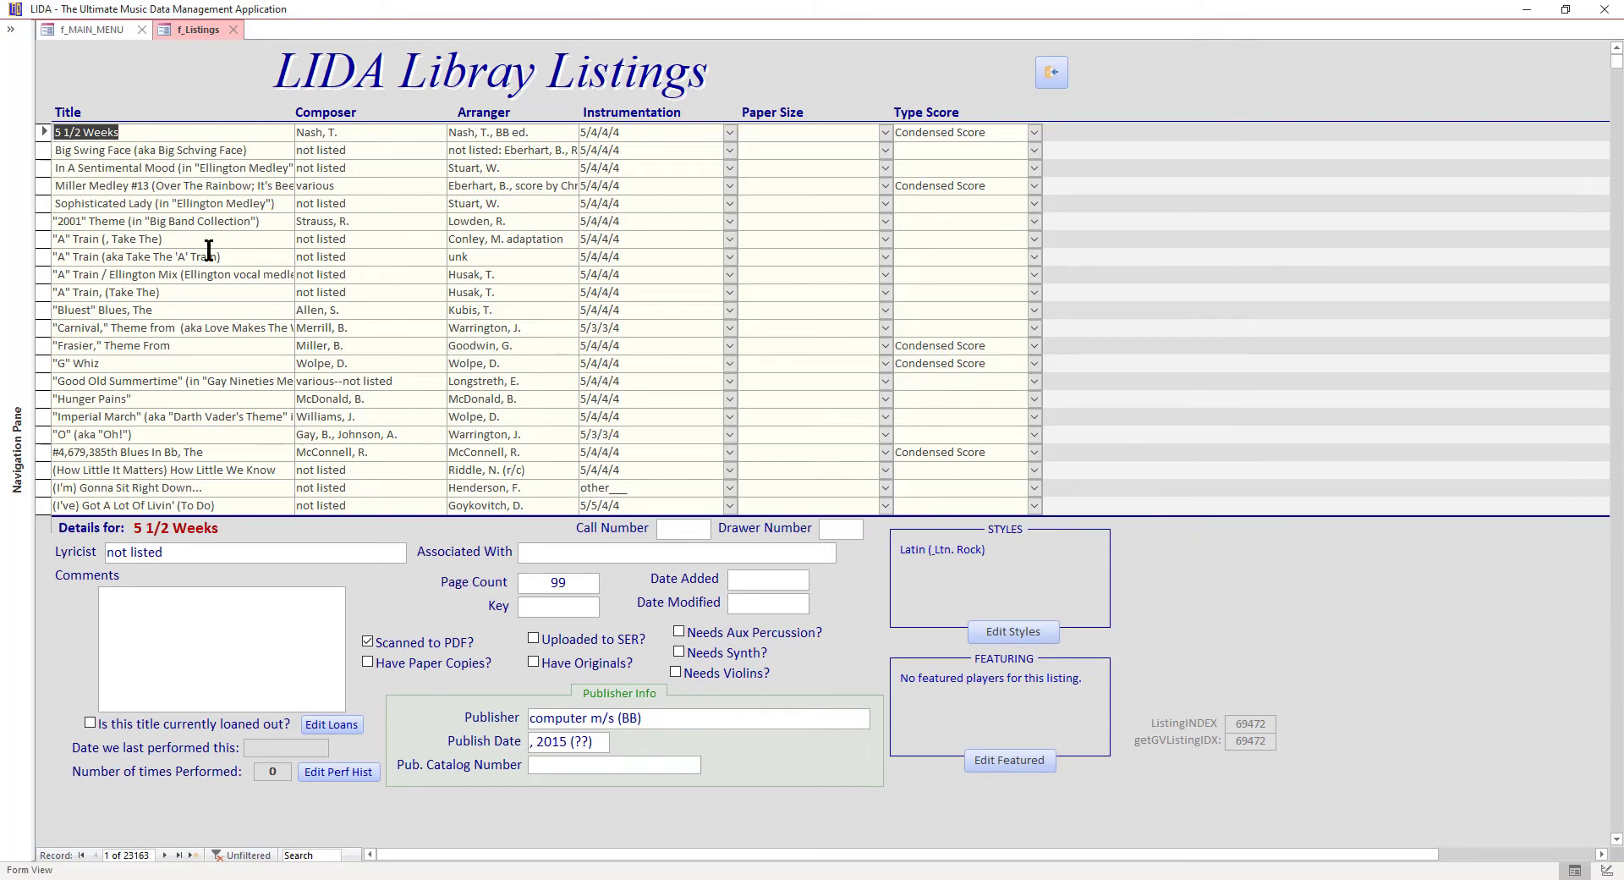
Step: Examine the details of the listings from Big Swing Face down to "A" Train / Ellington Mix, and return to 5 1/2 Weeks
{"action": "left_click", "coordinate": [41, 150]}
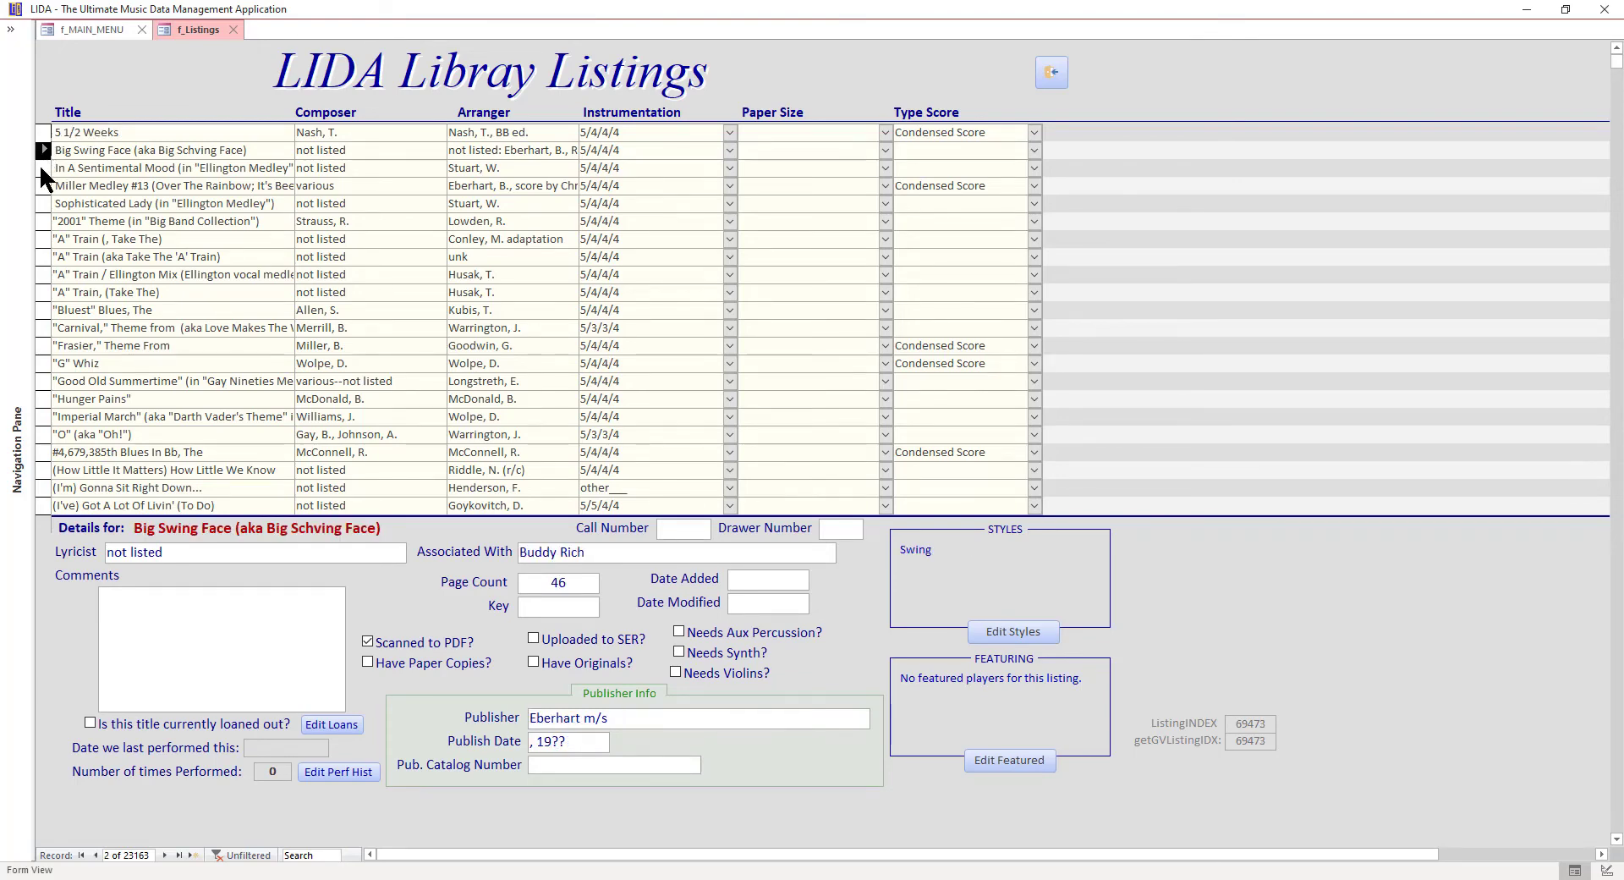
{"action": "left_click", "coordinate": [39, 166]}
{"action": "left_click", "coordinate": [39, 183]}
{"action": "left_click", "coordinate": [44, 201]}
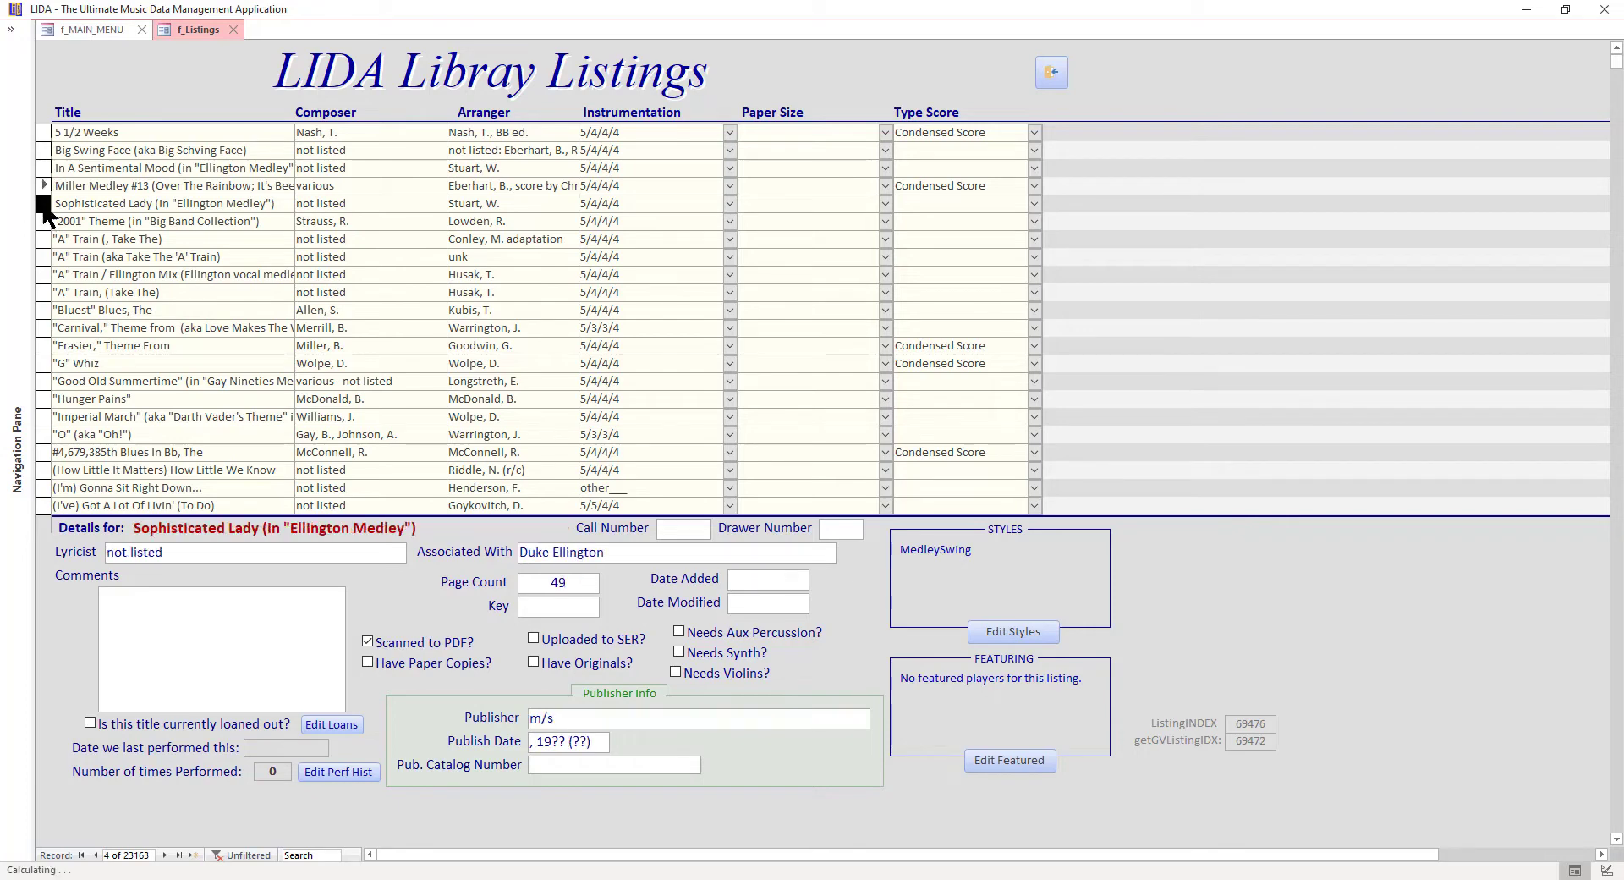
{"action": "left_click", "coordinate": [44, 220]}
{"action": "left_click", "coordinate": [43, 241]}
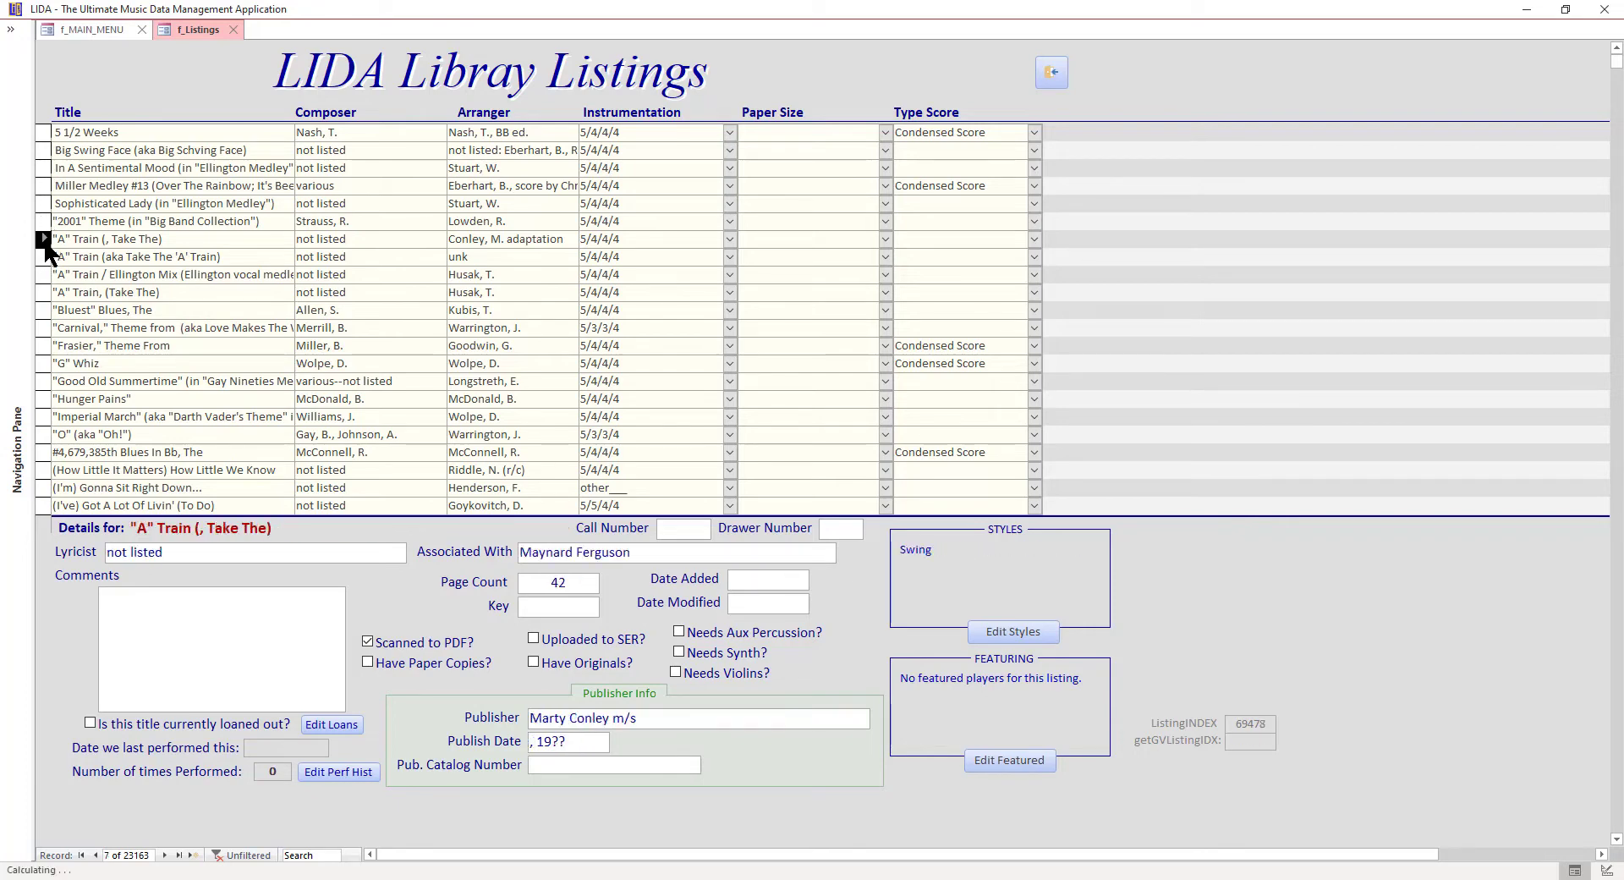
{"action": "left_click", "coordinate": [43, 252]}
{"action": "left_click", "coordinate": [43, 271]}
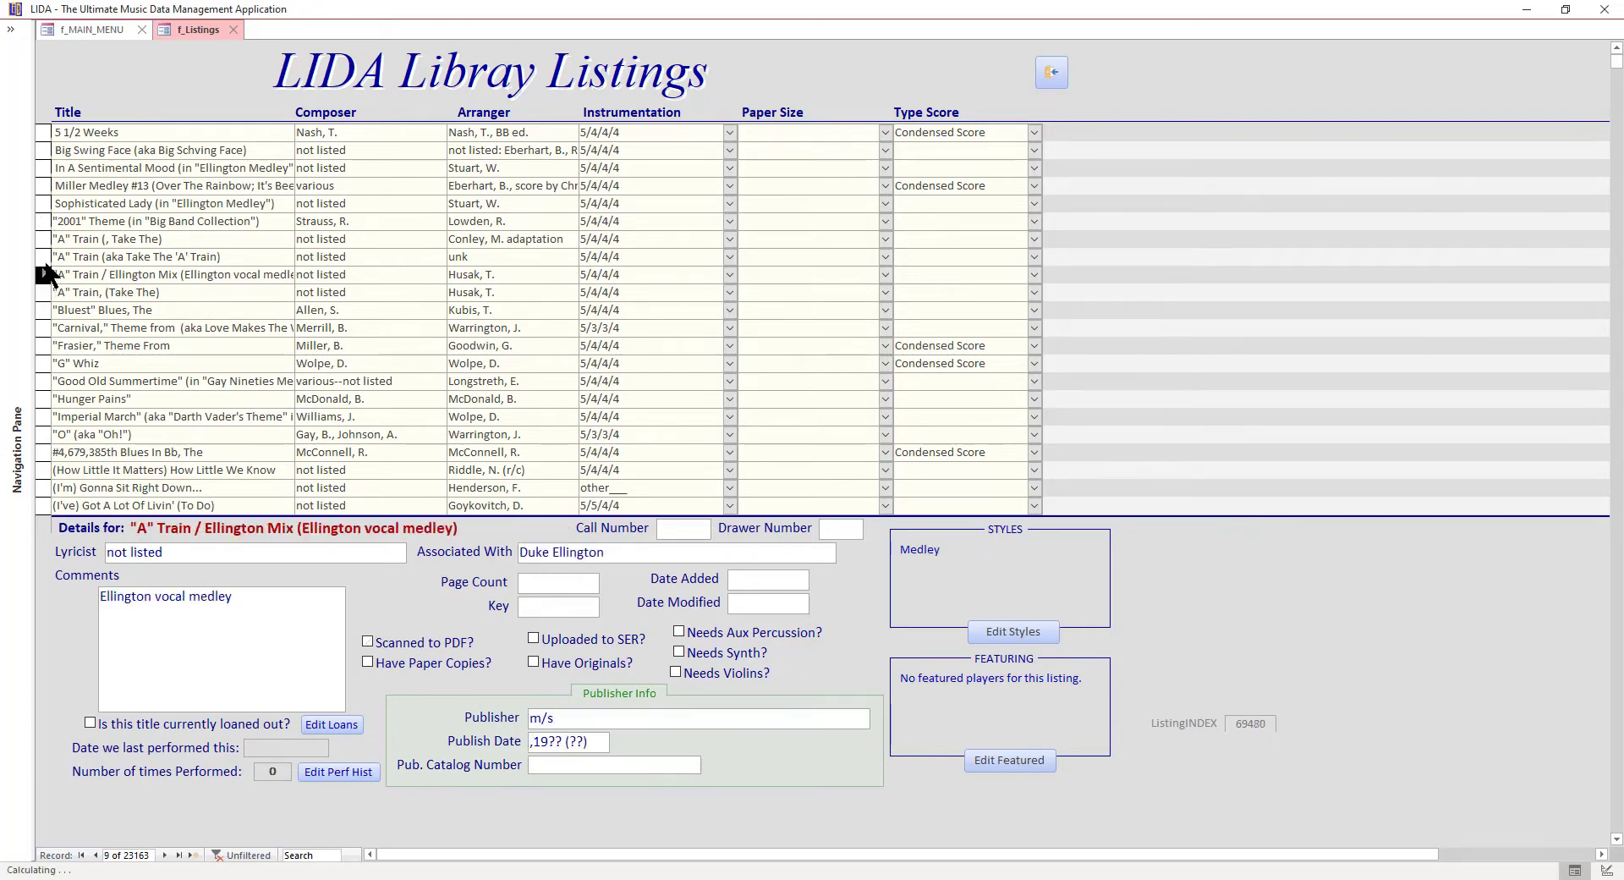
{"action": "left_click", "coordinate": [41, 132]}
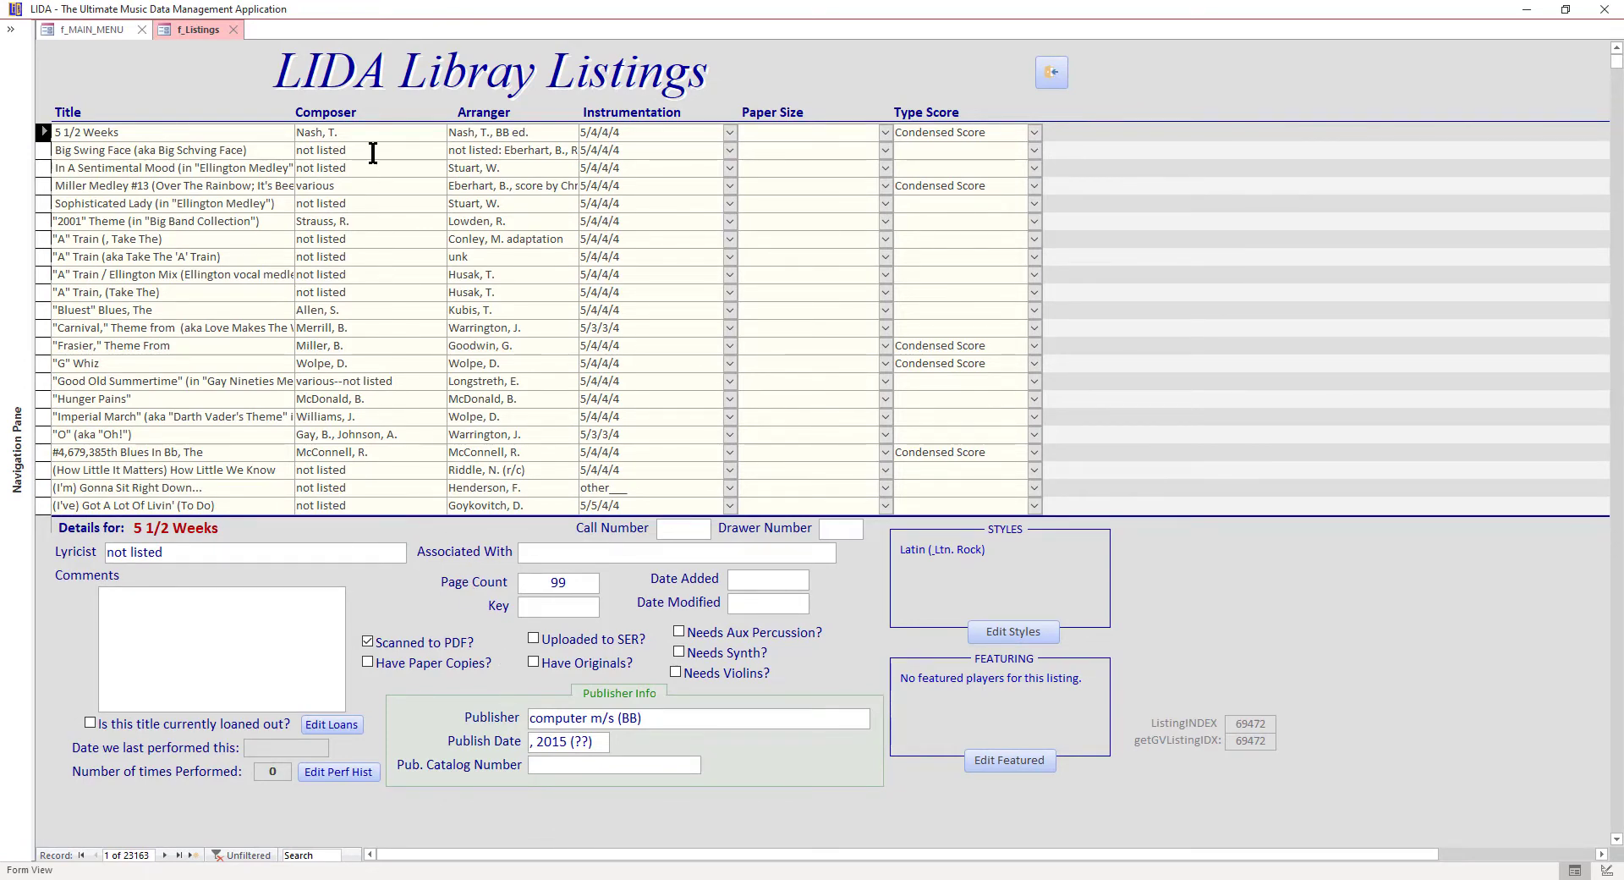
Step: Sort the library listings by composer from A to Z
{"action": "right_click", "coordinate": [335, 147]}
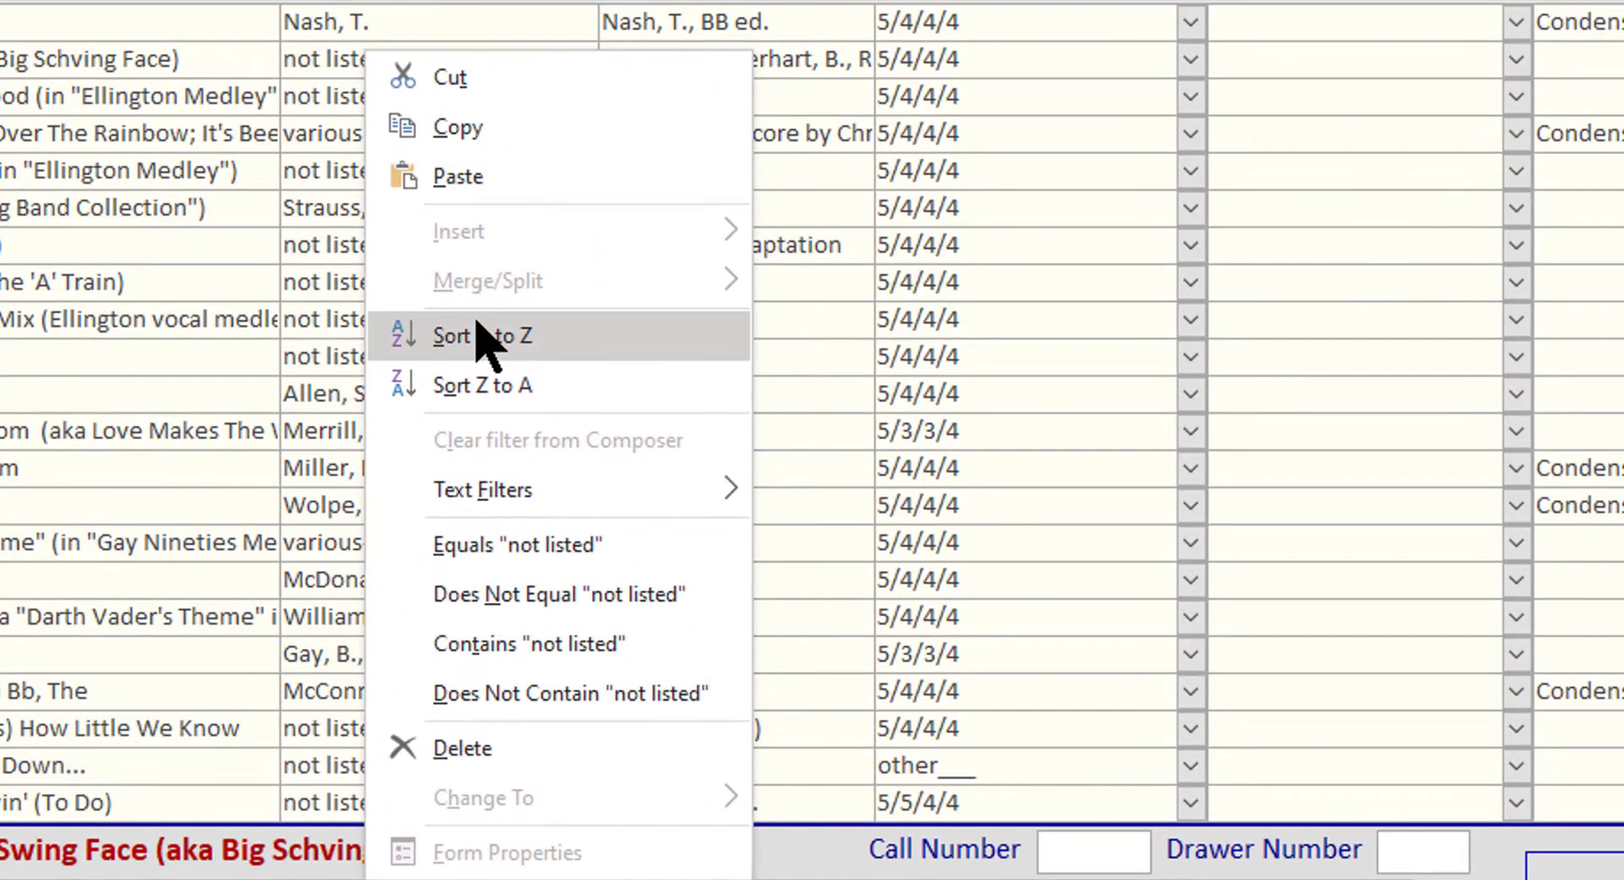
{"action": "left_click", "coordinate": [507, 335]}
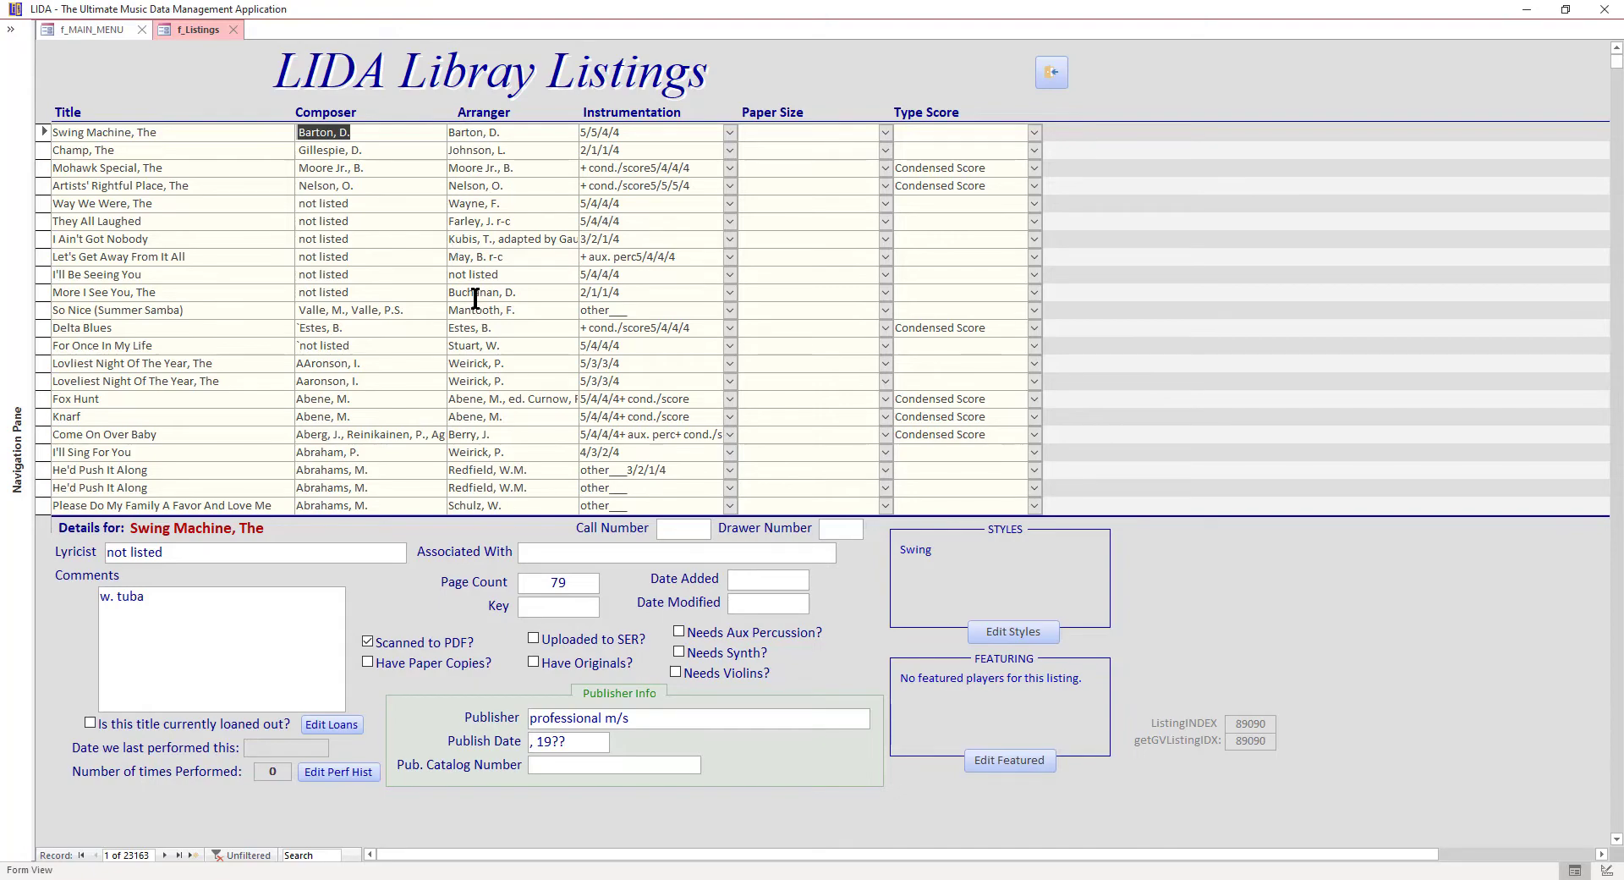
Step: Filter the listings to the same arranger as For Once In My Life, and remove the filter after browsing the matches
{"action": "left_click", "coordinate": [479, 351]}
{"action": "right_click", "coordinate": [479, 351]}
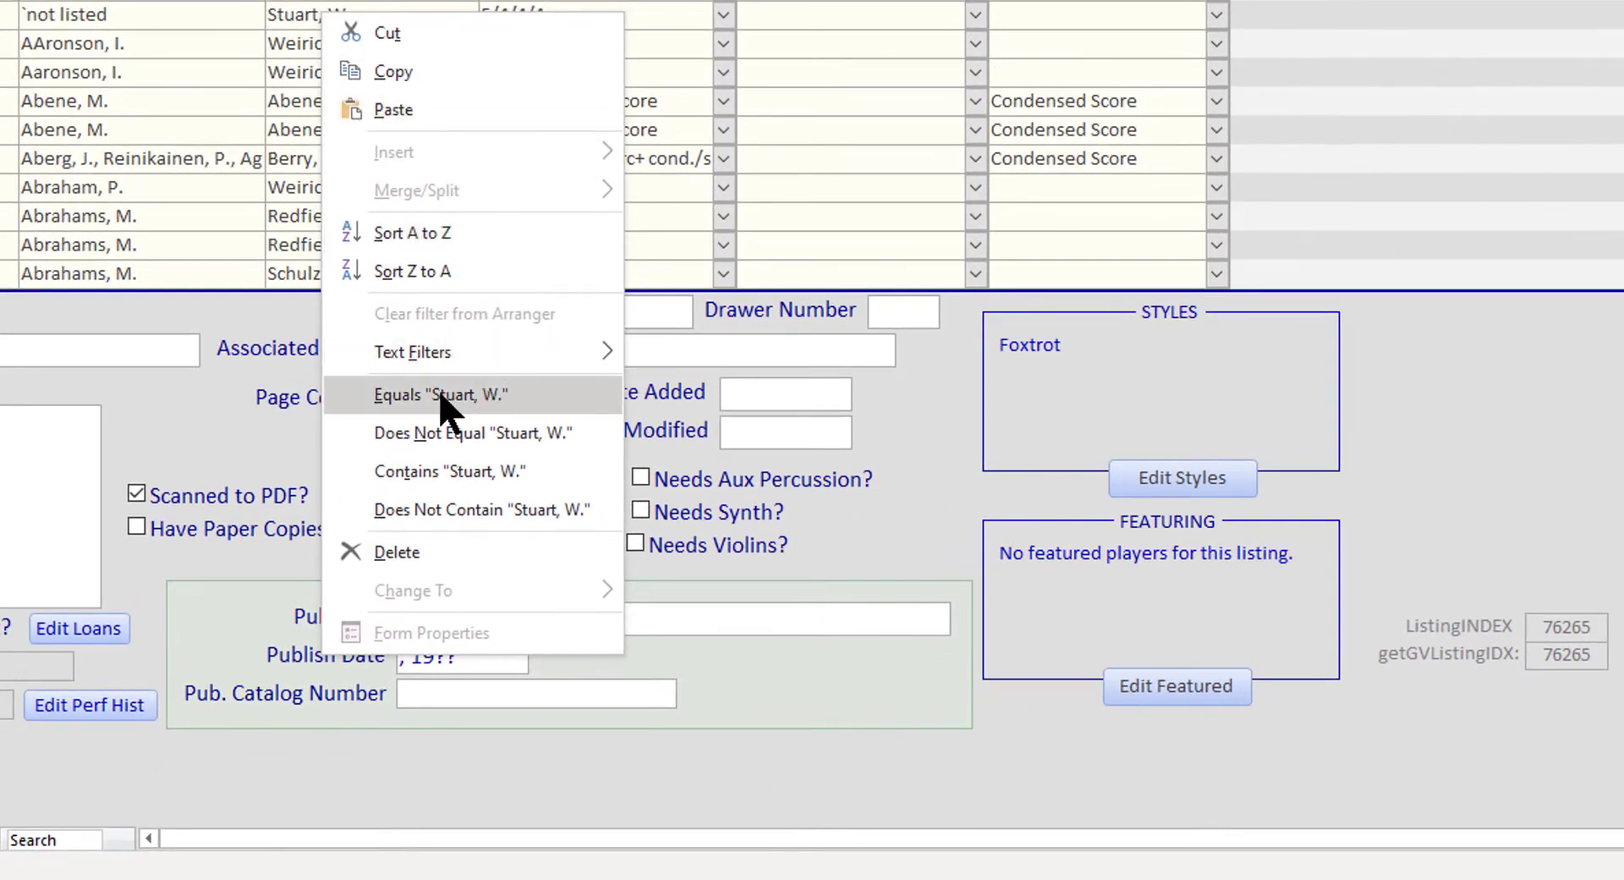
{"action": "left_click", "coordinate": [441, 394]}
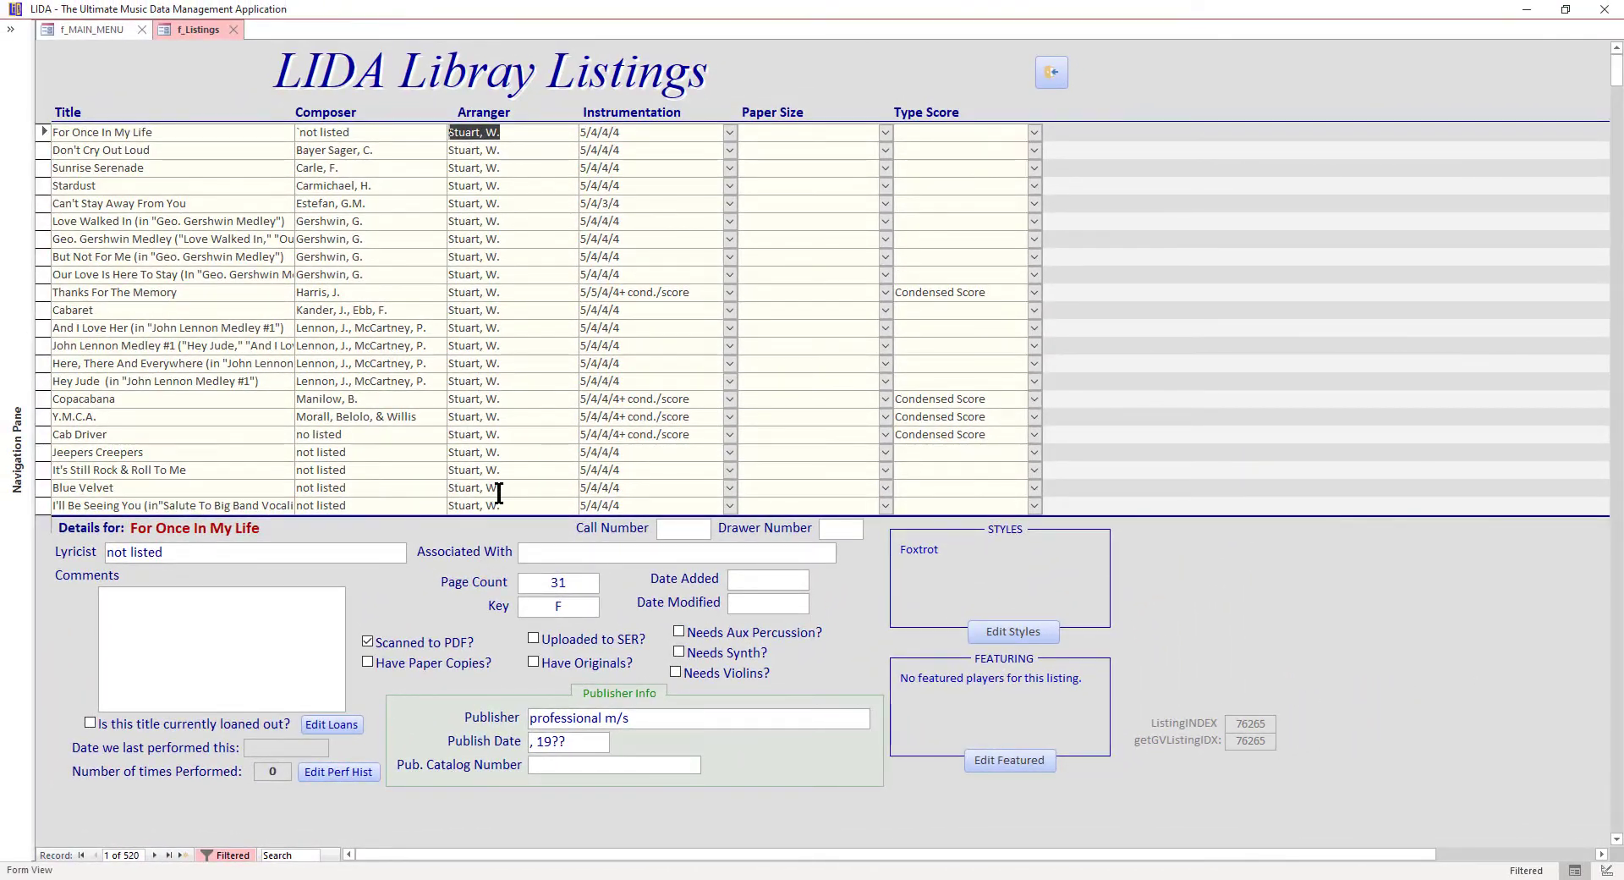
{"action": "scroll", "coordinate": [586, 330], "scroll_direction": "down", "scroll_amount": 2}
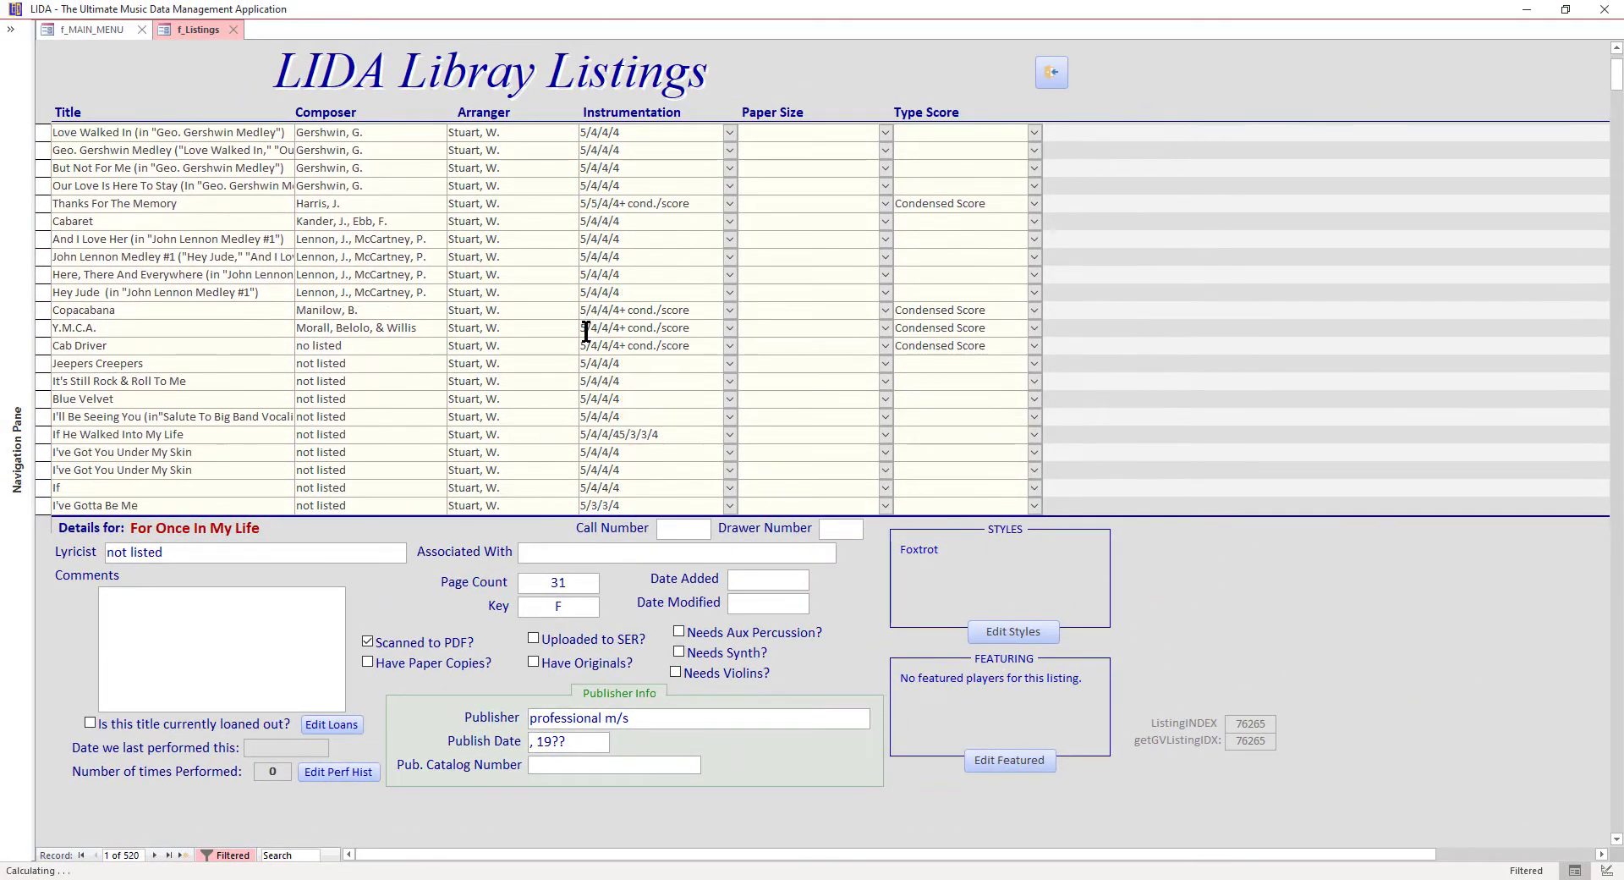
{"action": "scroll", "coordinate": [586, 331], "scroll_direction": "down", "scroll_amount": 5}
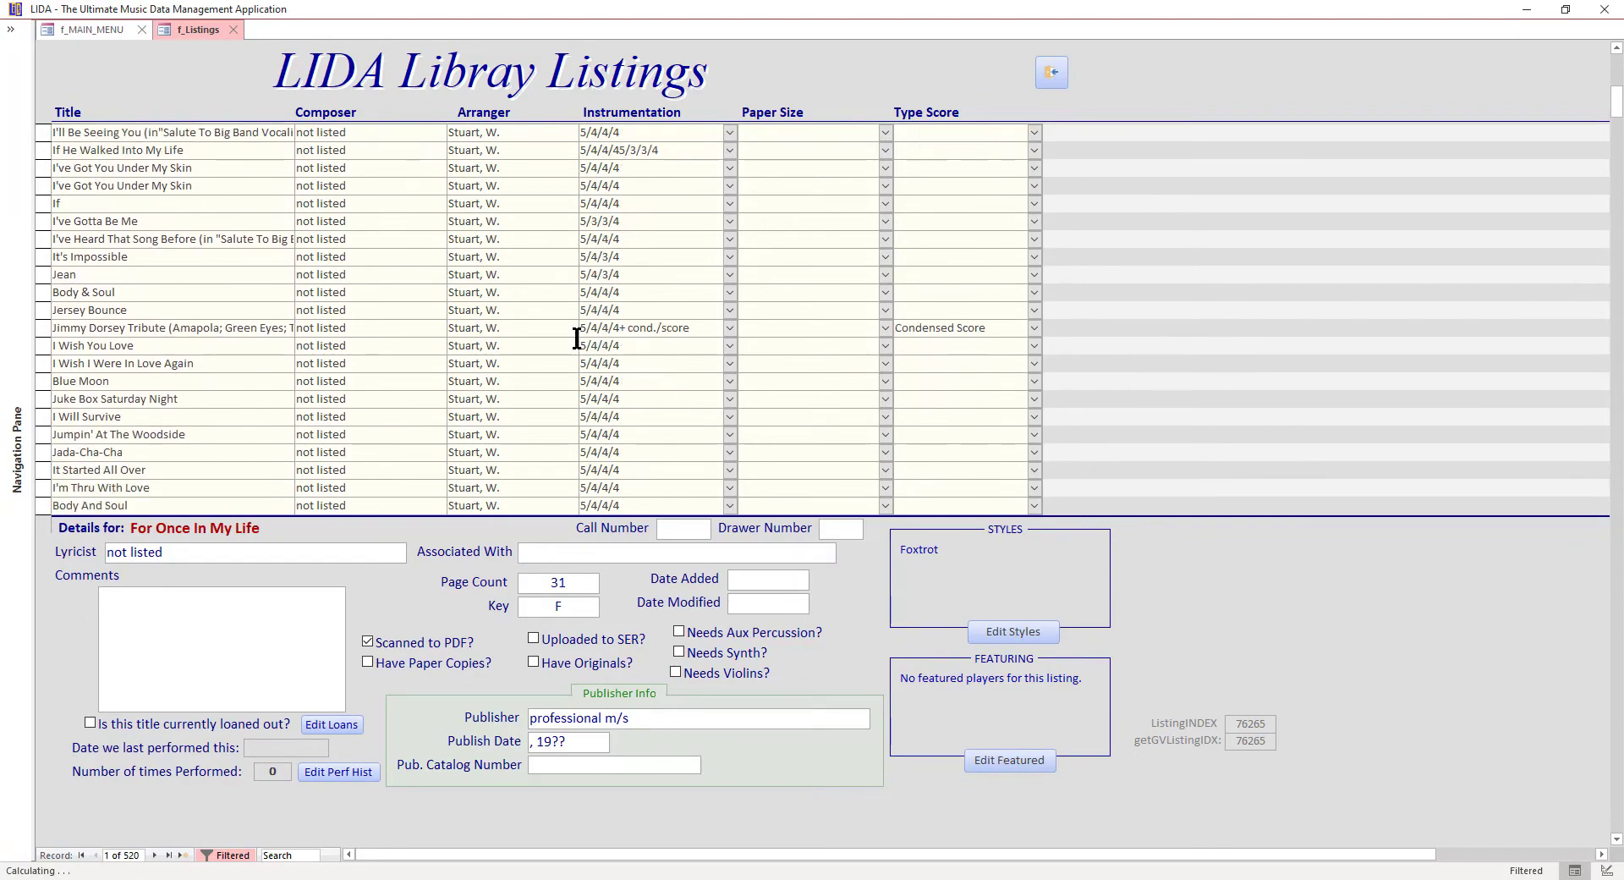
{"action": "scroll", "coordinate": [576, 338], "scroll_direction": "down", "scroll_amount": 6}
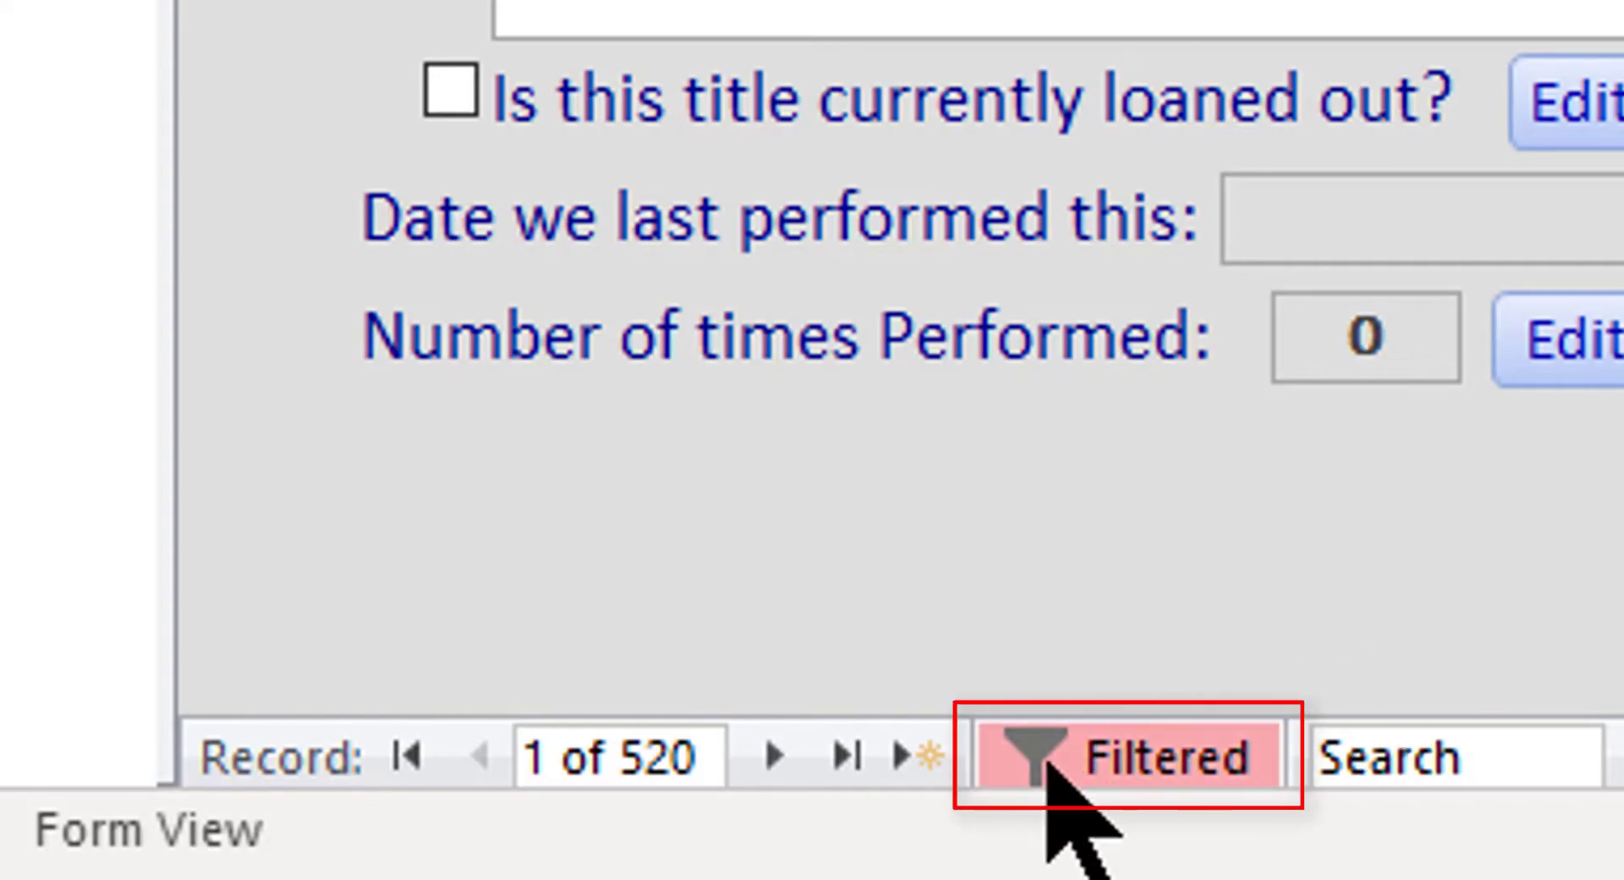
{"action": "left_click", "coordinate": [1083, 755]}
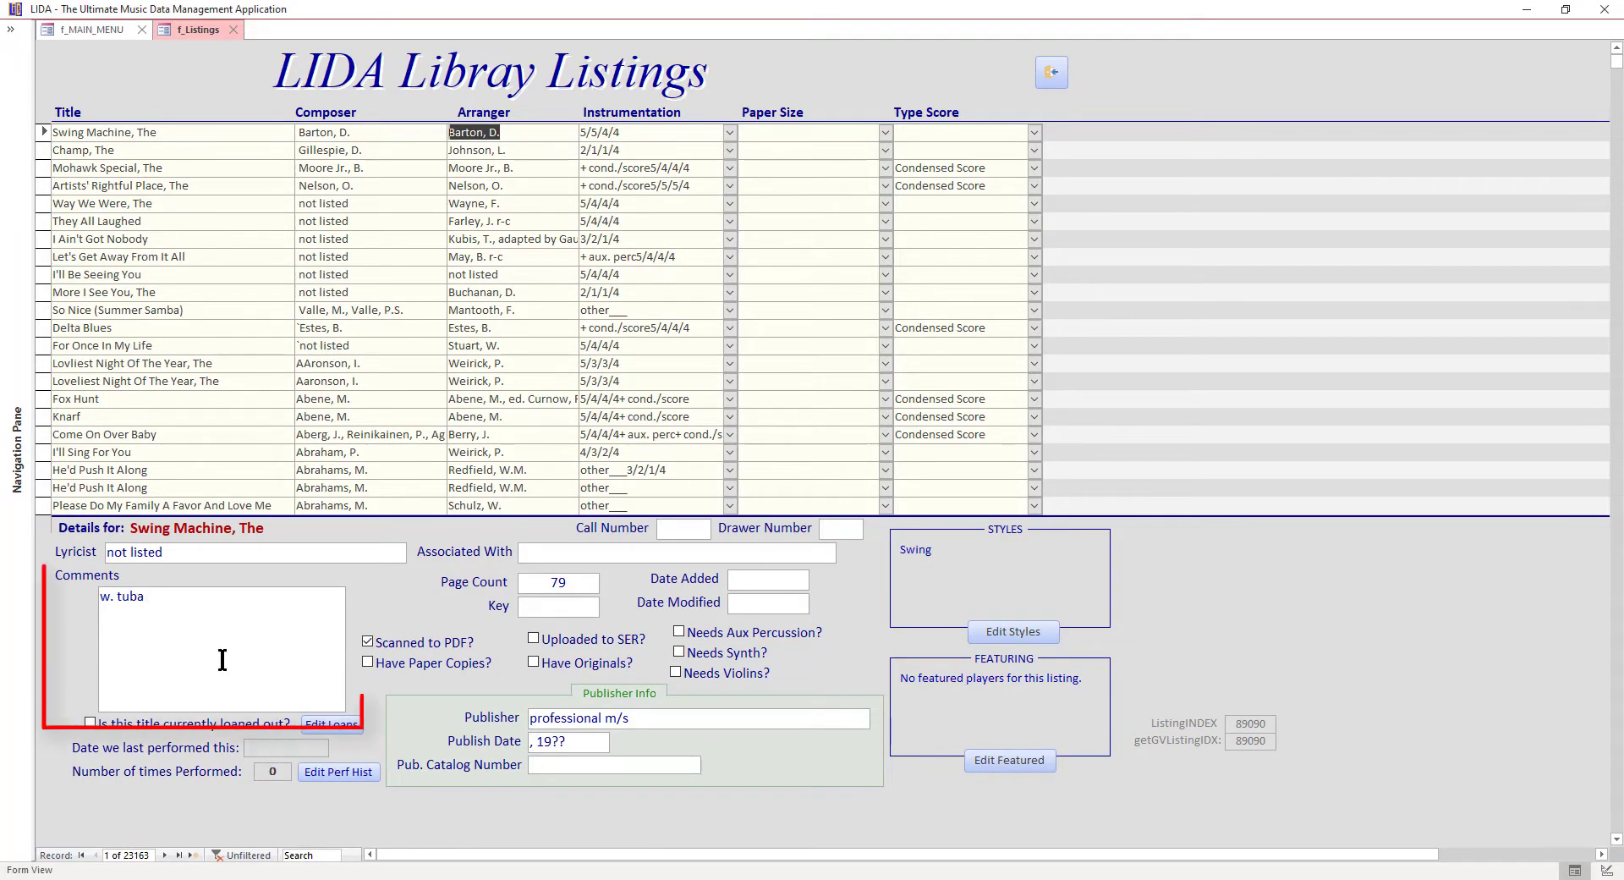
Step: Check the comments of Champ, The and Mohawk Special, The, and filter the listings to those whose Comments do not equal blank
{"action": "left_click", "coordinate": [42, 150]}
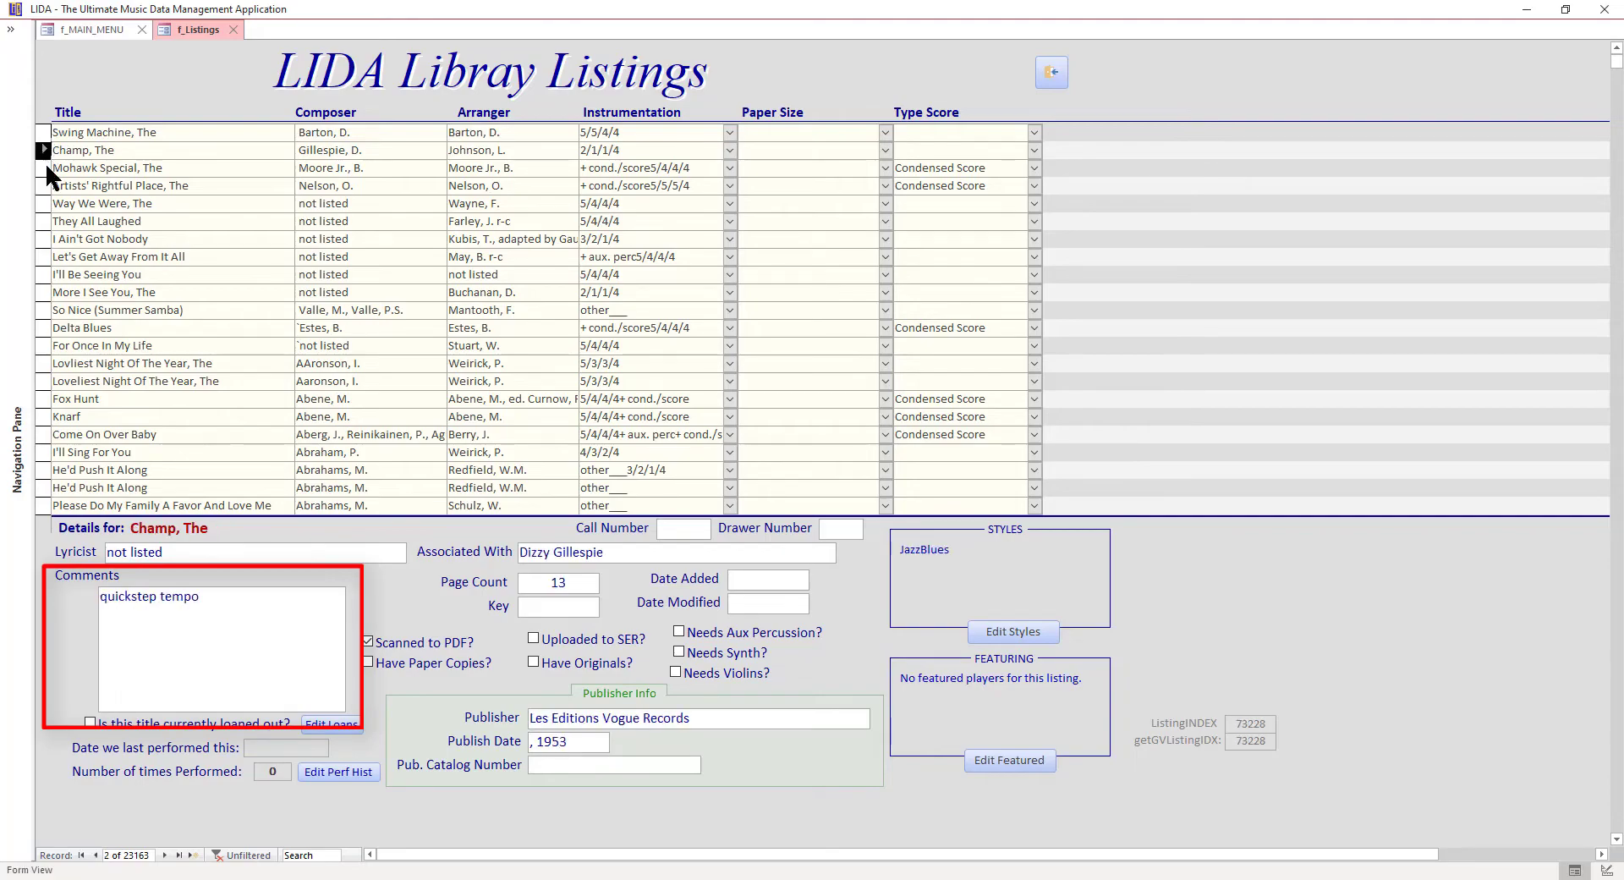
{"action": "left_click", "coordinate": [42, 167]}
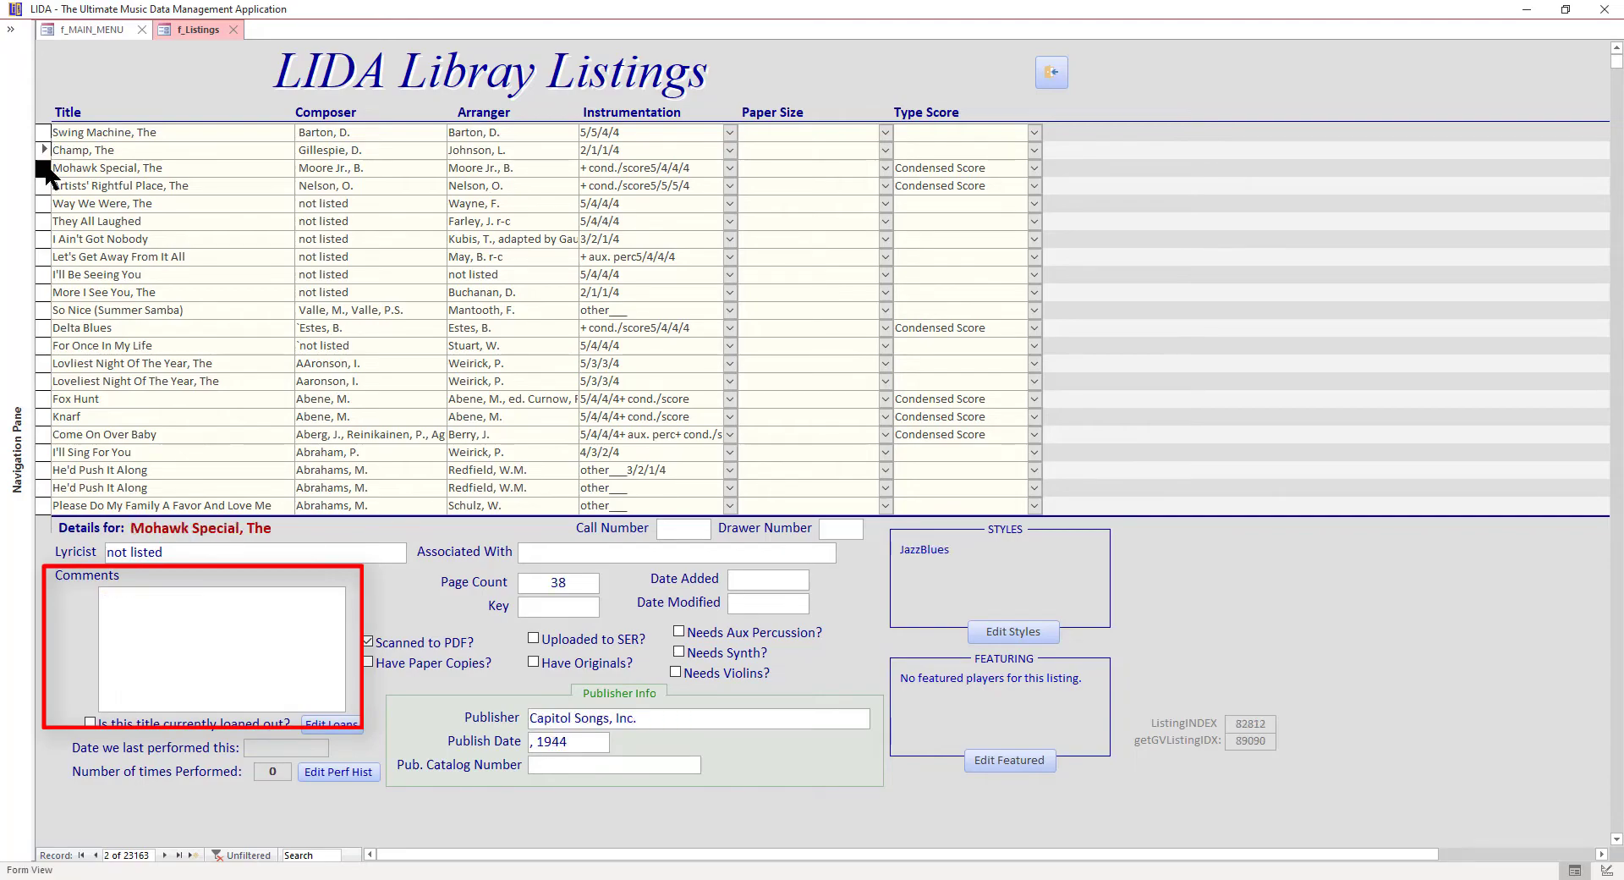
{"action": "right_click", "coordinate": [229, 627]}
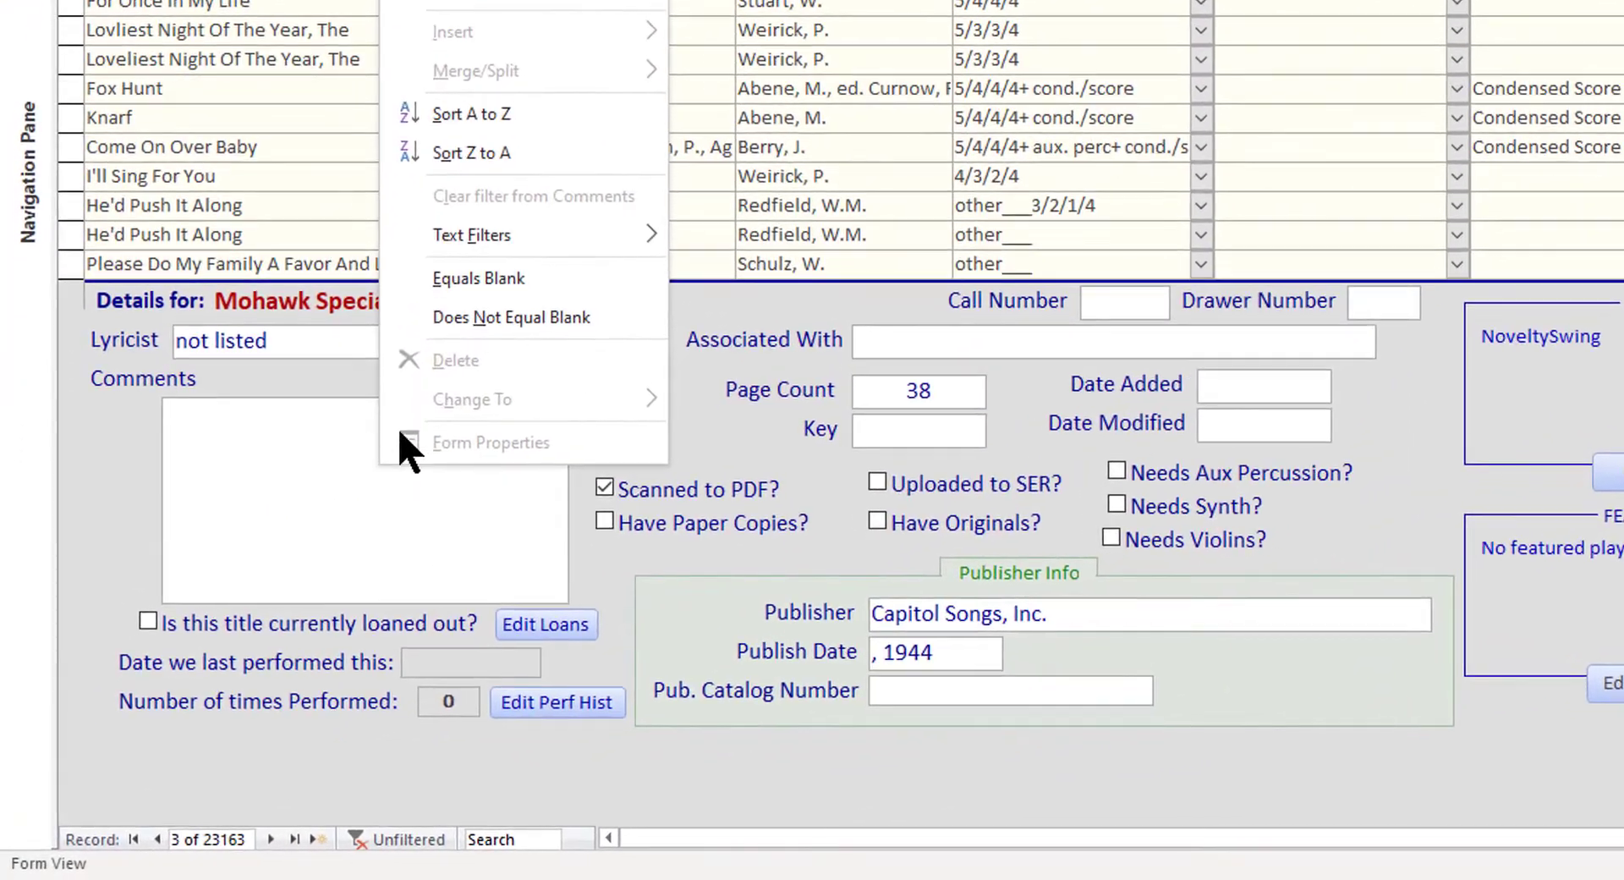
{"action": "left_click", "coordinate": [507, 317]}
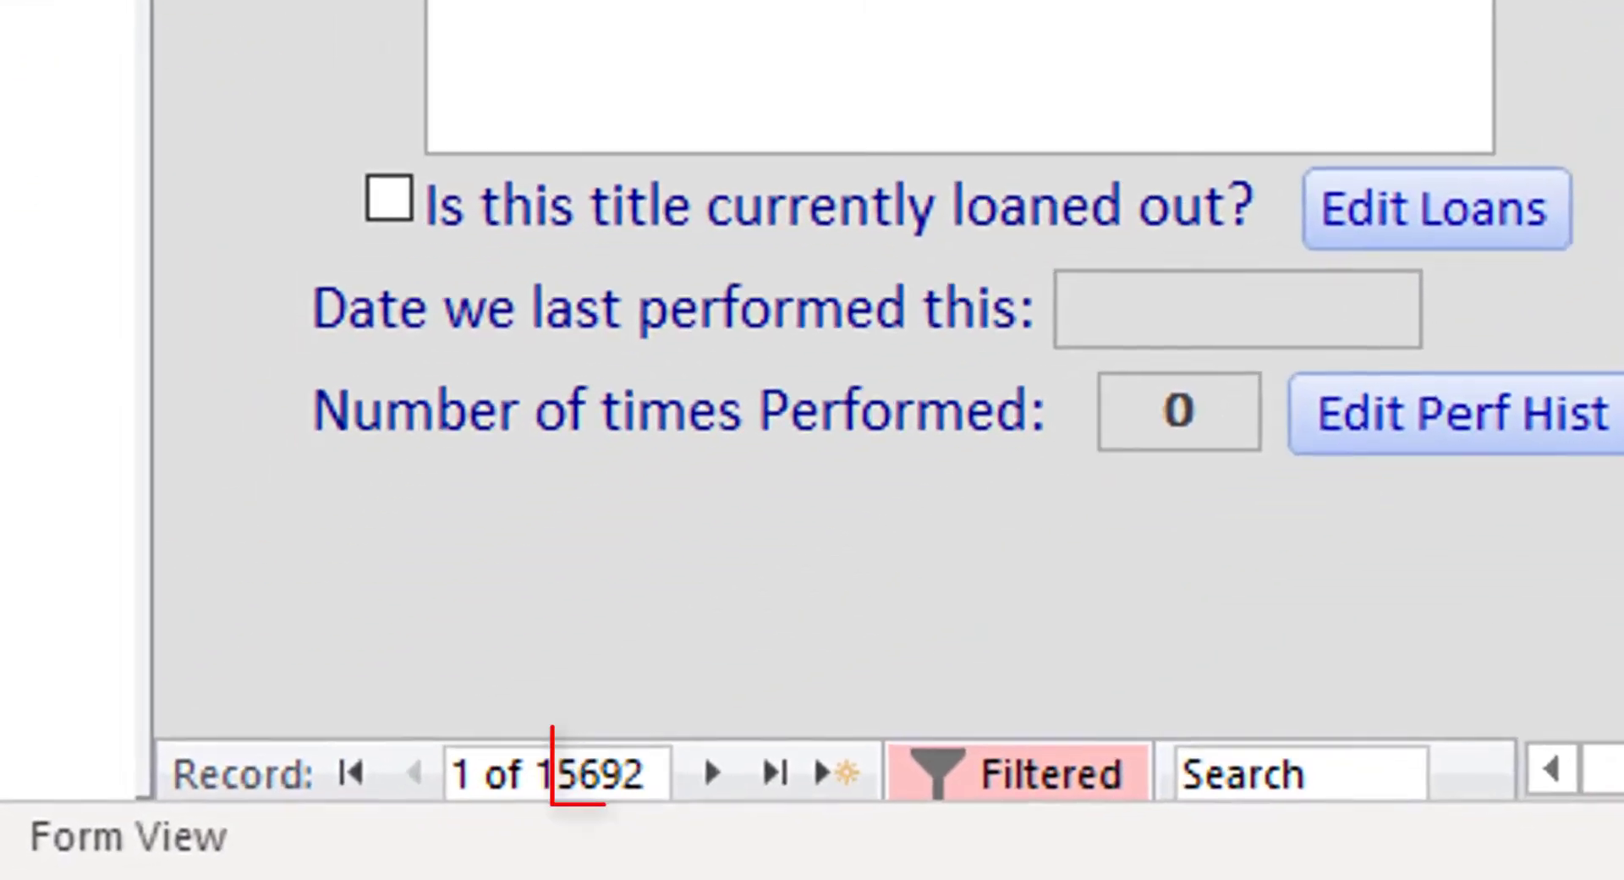
Step: Move through the filtered listings record by record down to Fox Hunt, examining the comments of each
{"action": "key", "text": "Page_Down"}
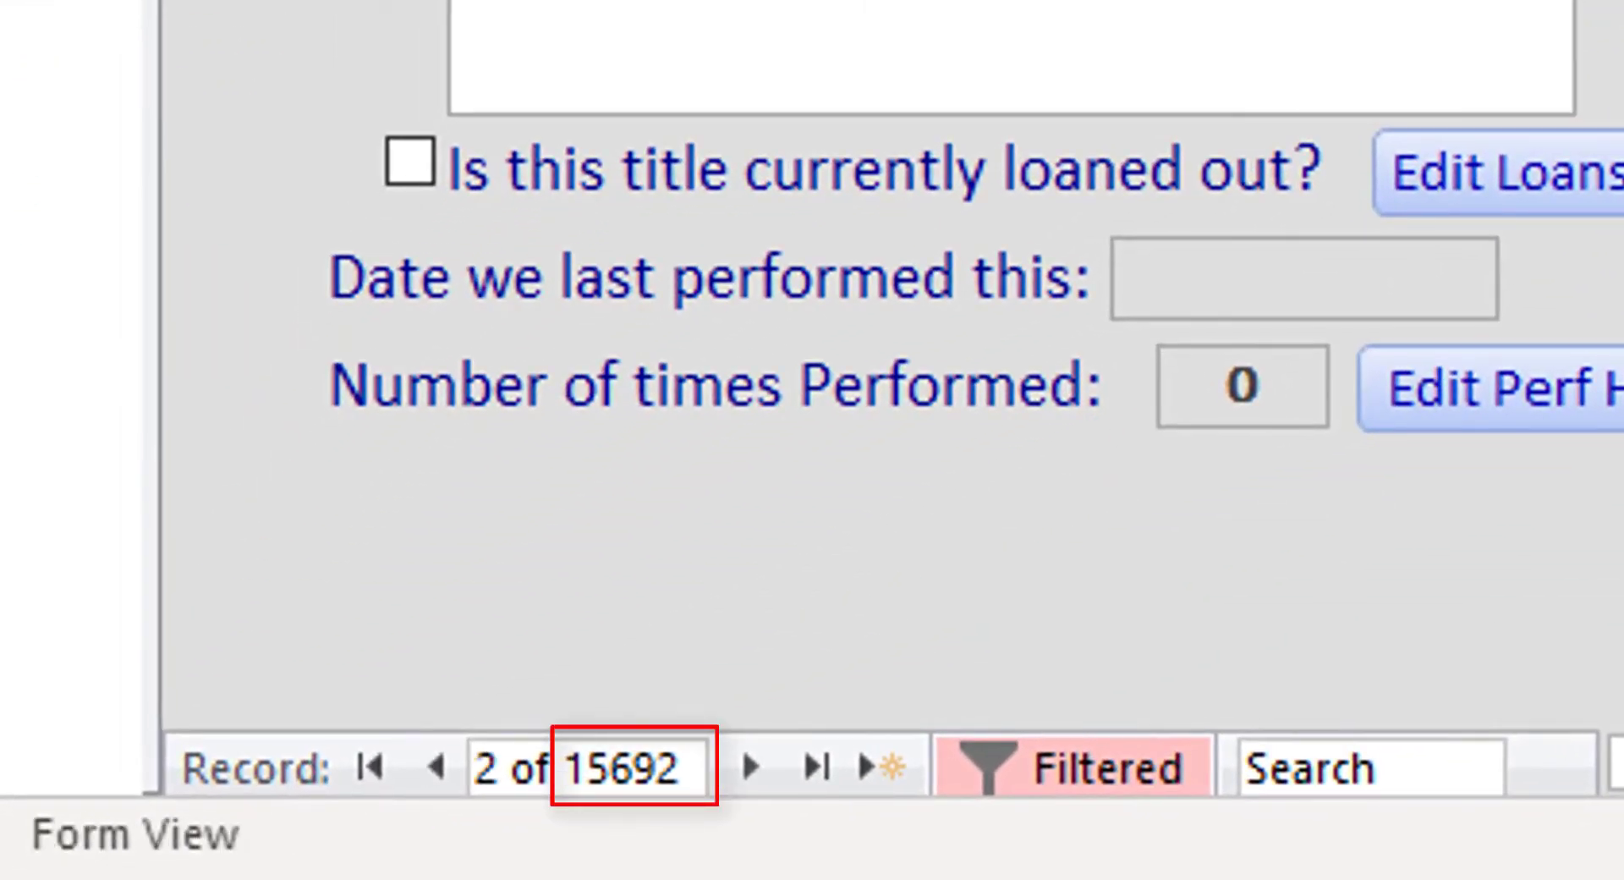
{"action": "key", "text": "Page_Down"}
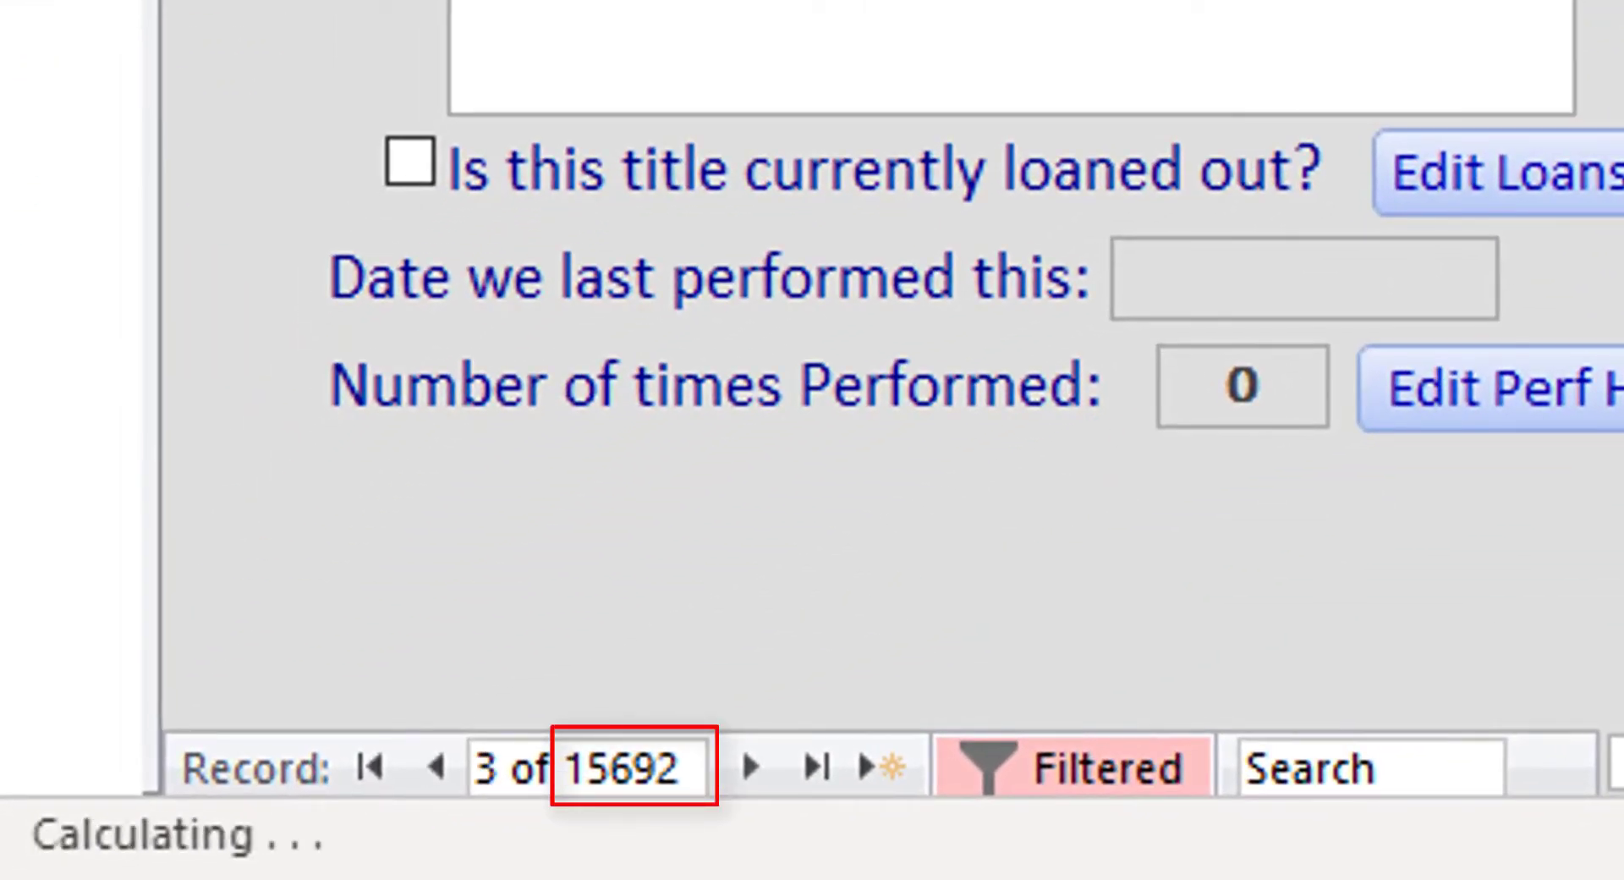
{"action": "key", "text": "Page_Down"}
{"action": "key", "text": "Page_Down"}
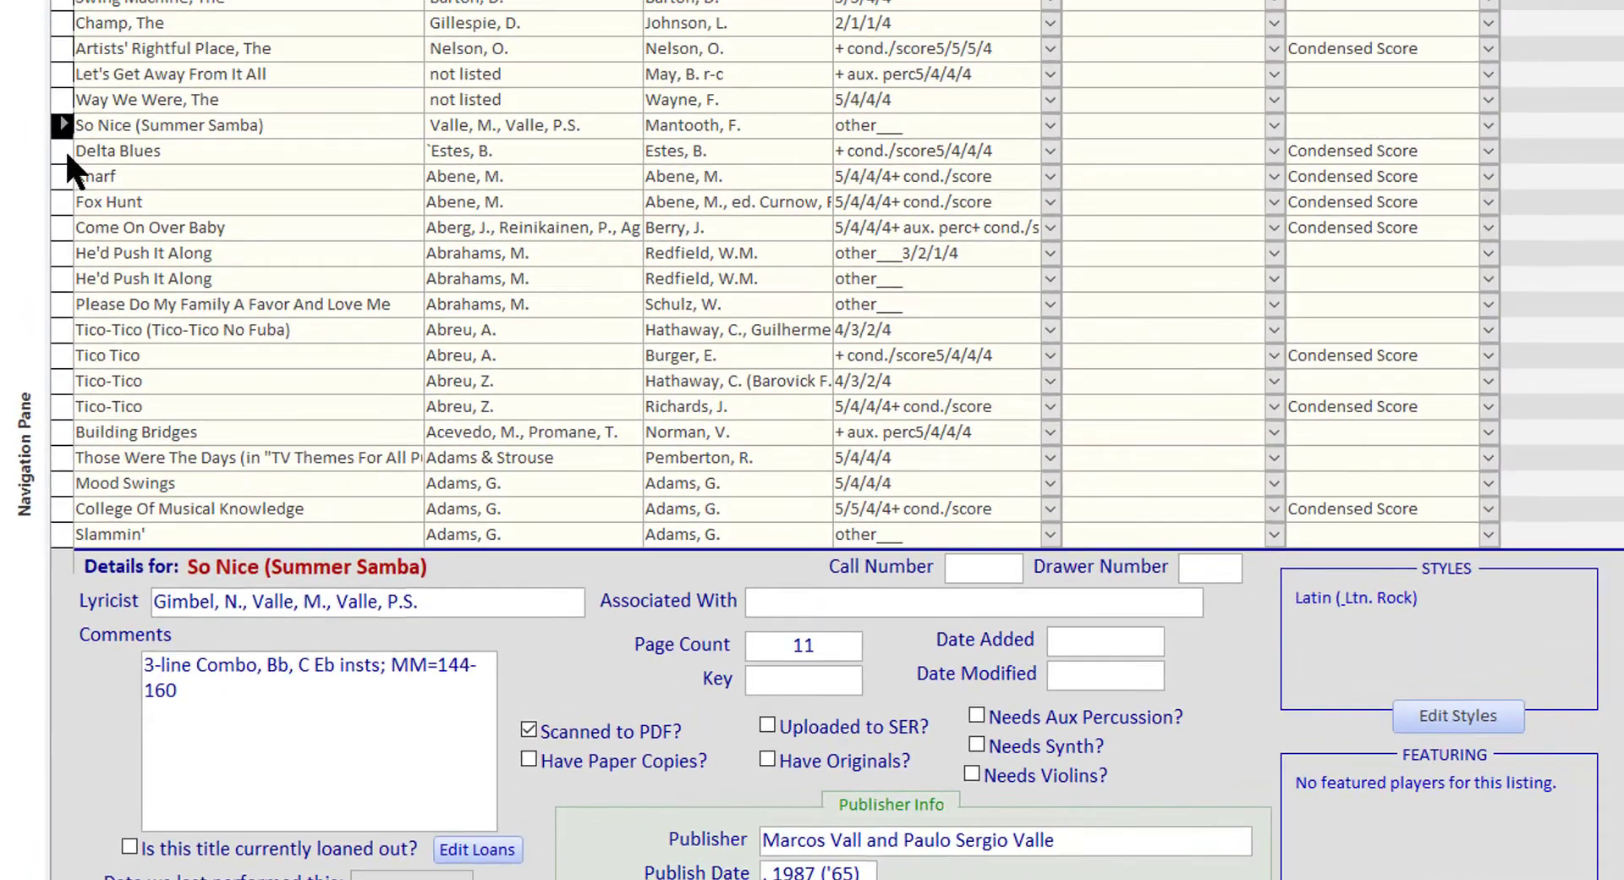
{"action": "left_click", "coordinate": [64, 148]}
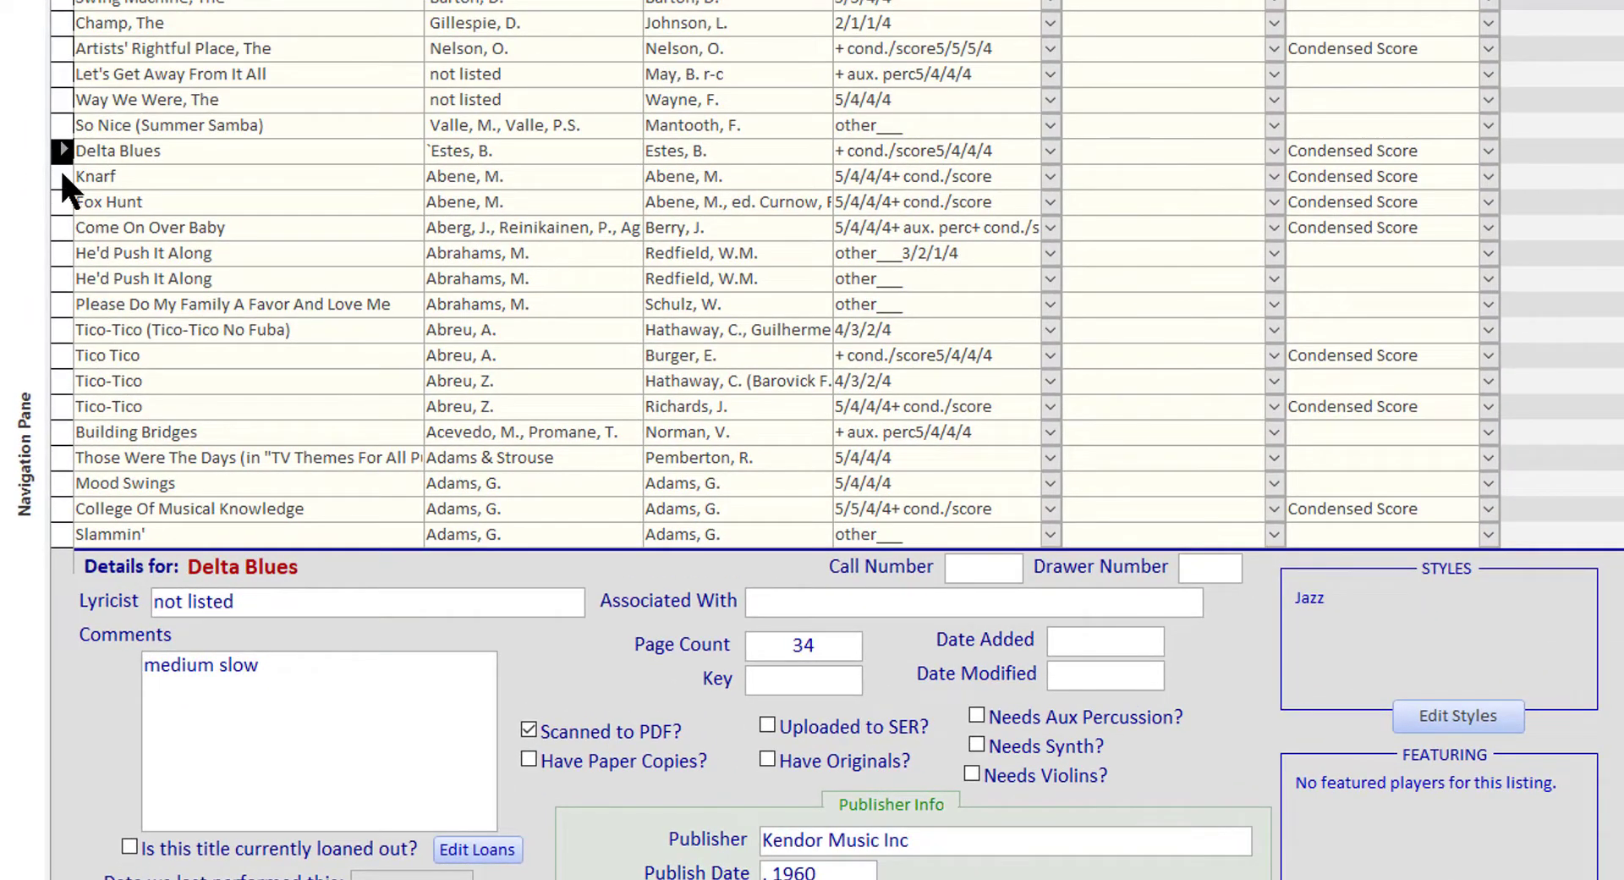
{"action": "left_click", "coordinate": [61, 172]}
{"action": "left_click", "coordinate": [59, 203]}
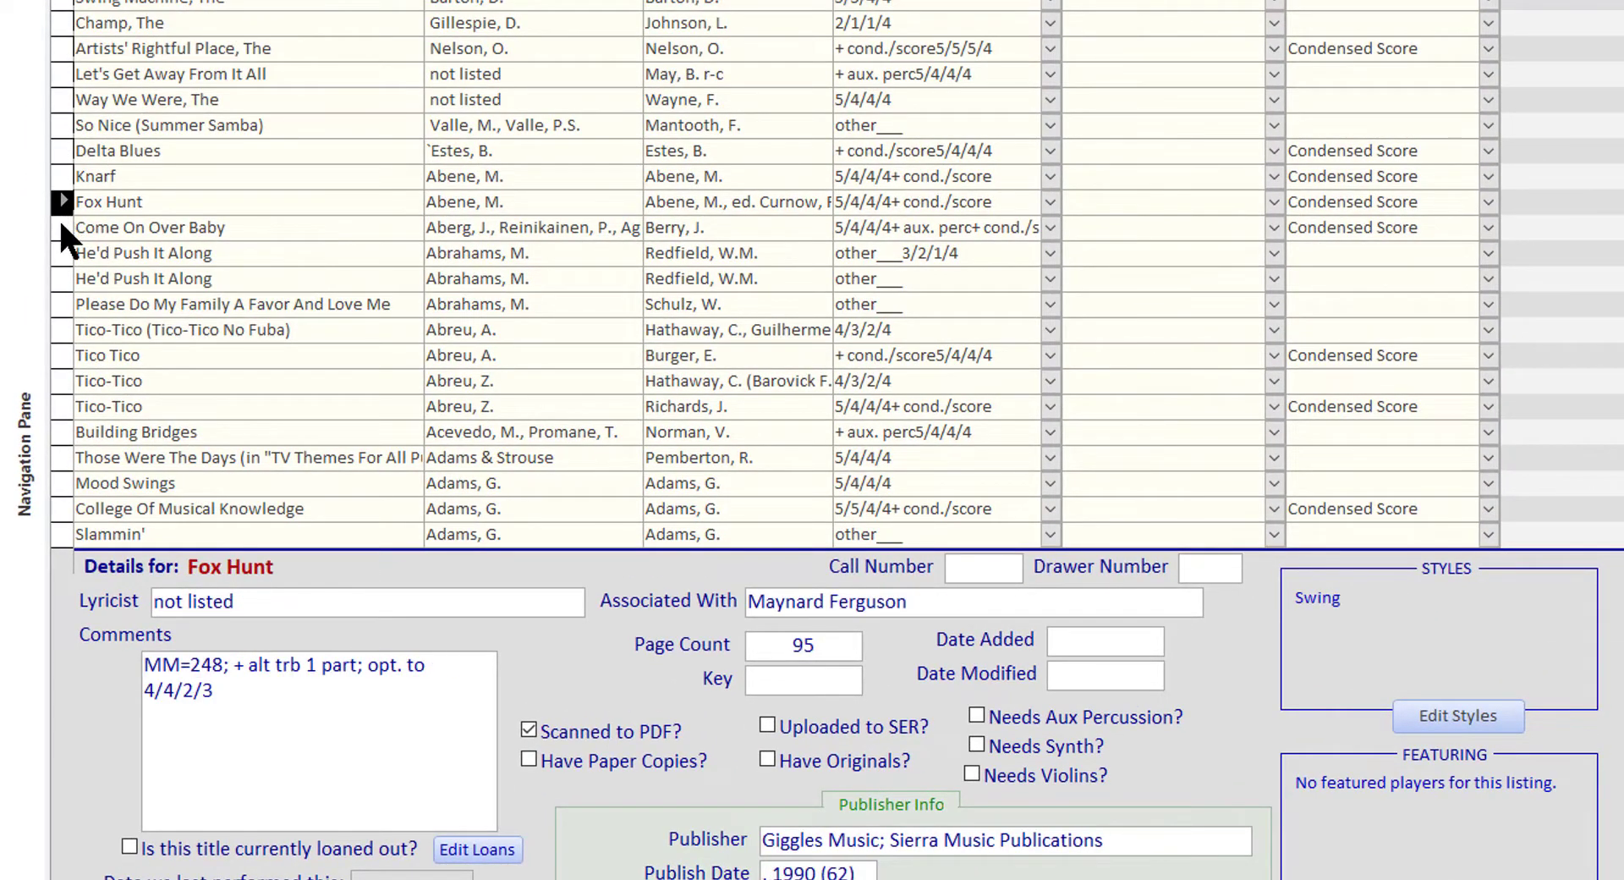
Step: Examine the comments of the filtered listings from Come On Over Baby down to Tico-Tico (Tico-Tico No Fuba), and close the listings
{"action": "left_click", "coordinate": [59, 227]}
{"action": "left_click", "coordinate": [59, 253]}
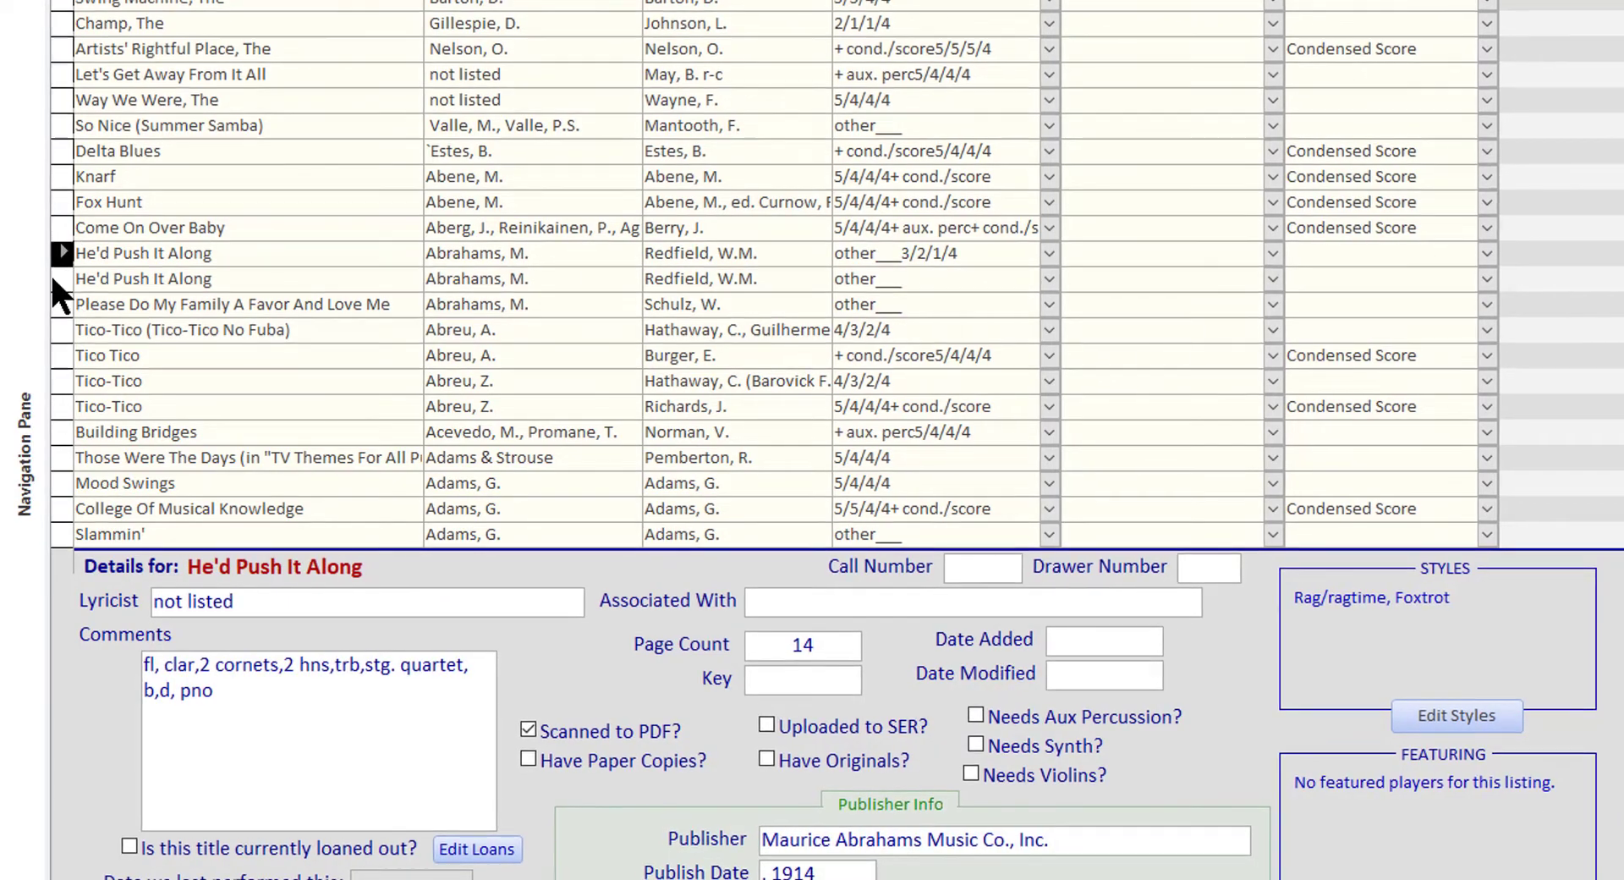
{"action": "left_click", "coordinate": [59, 278]}
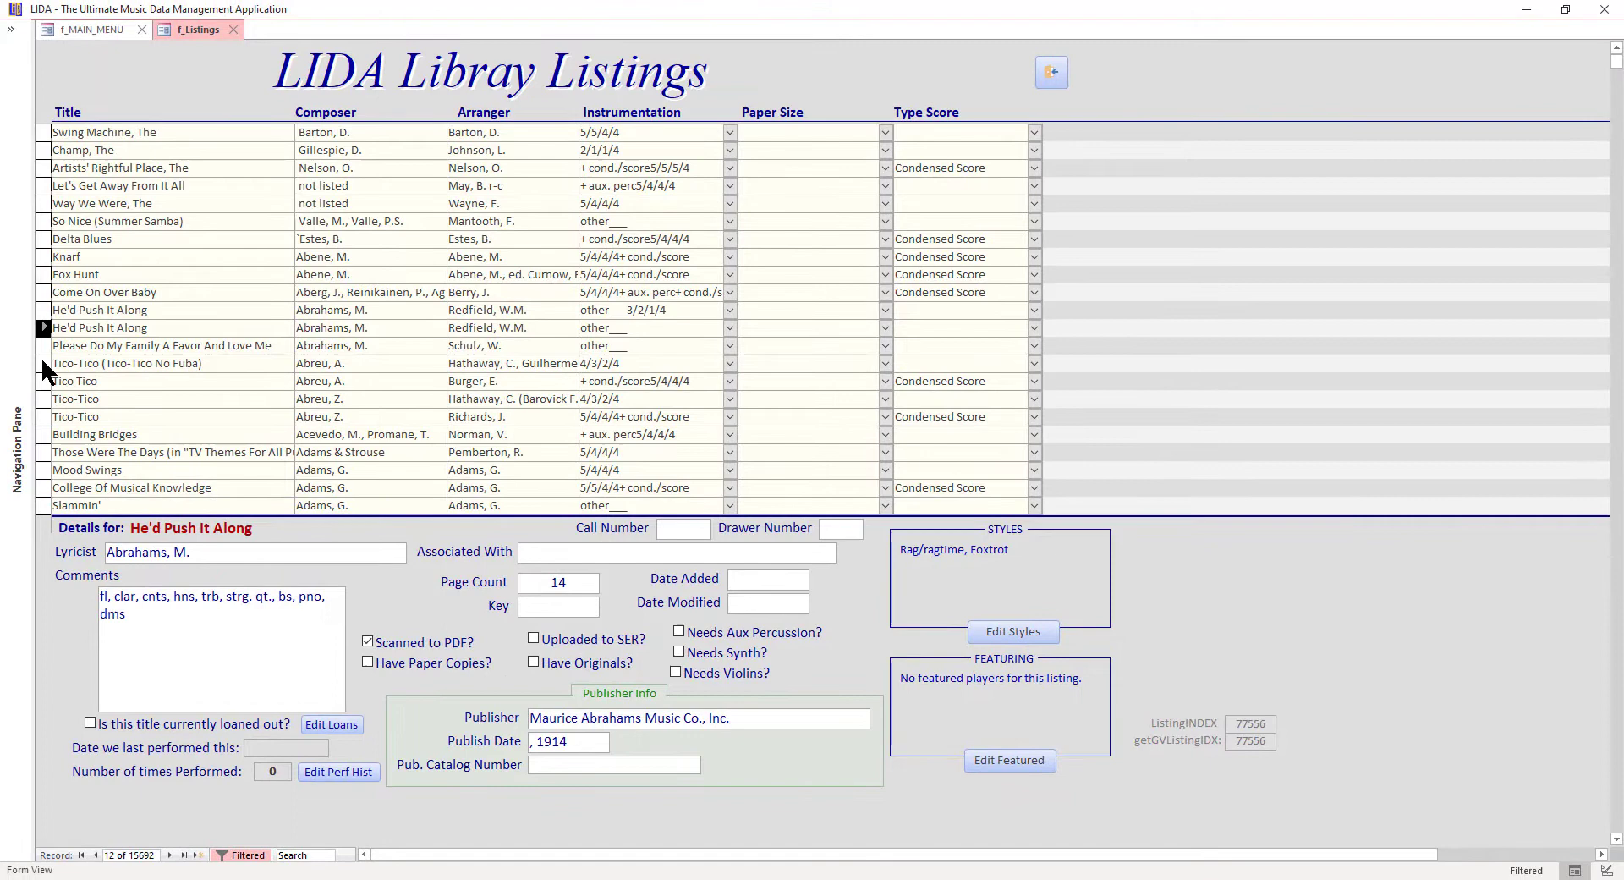
{"action": "left_click", "coordinate": [43, 346]}
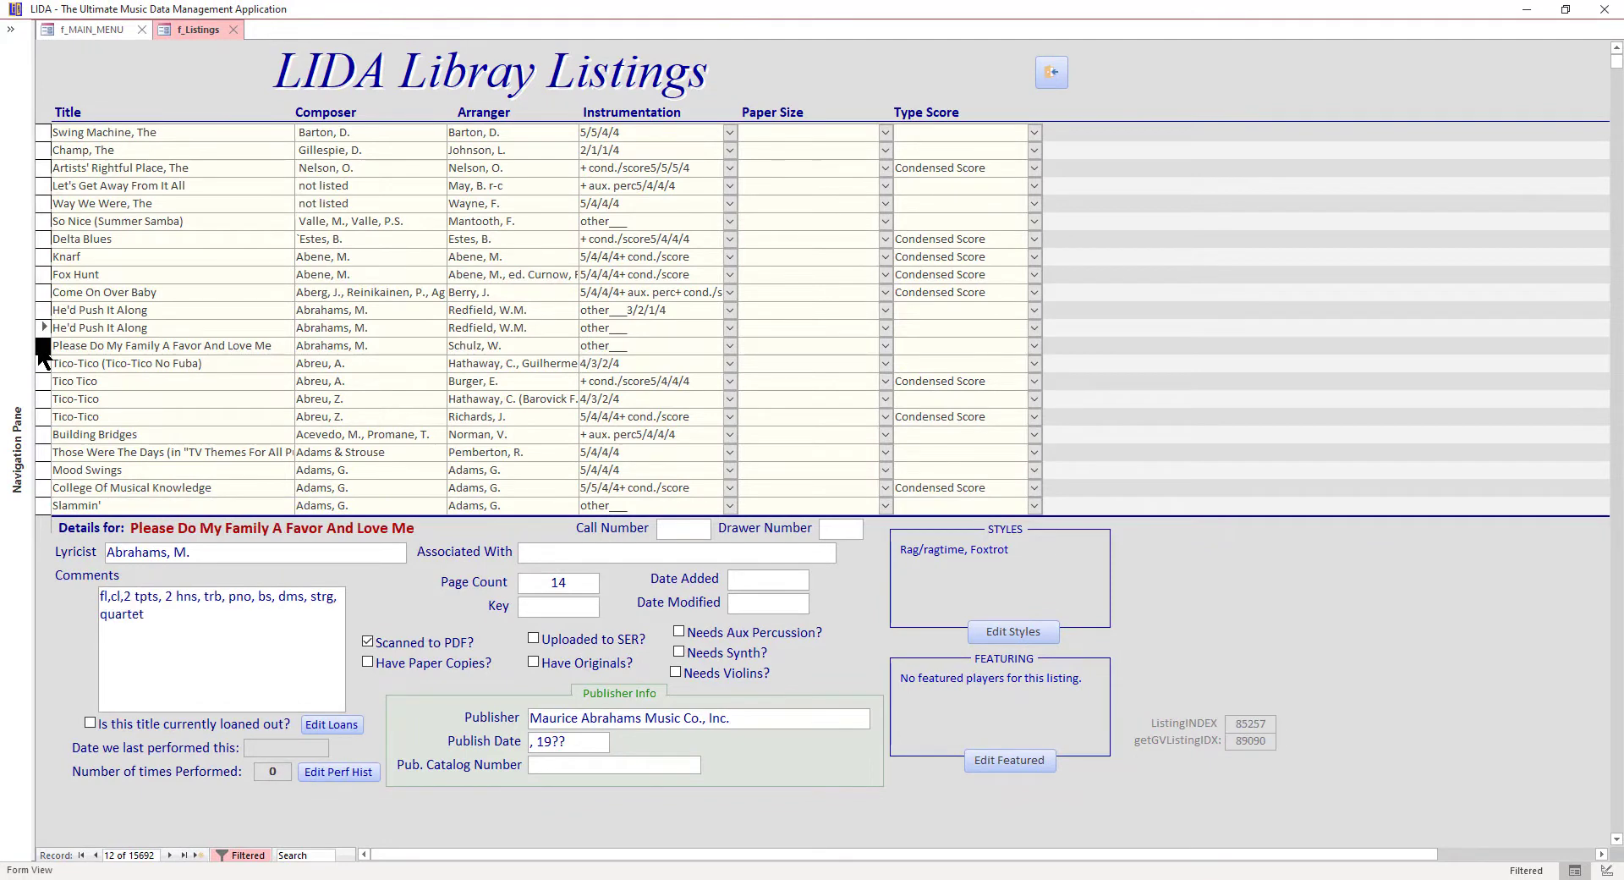
{"action": "left_click", "coordinate": [41, 362]}
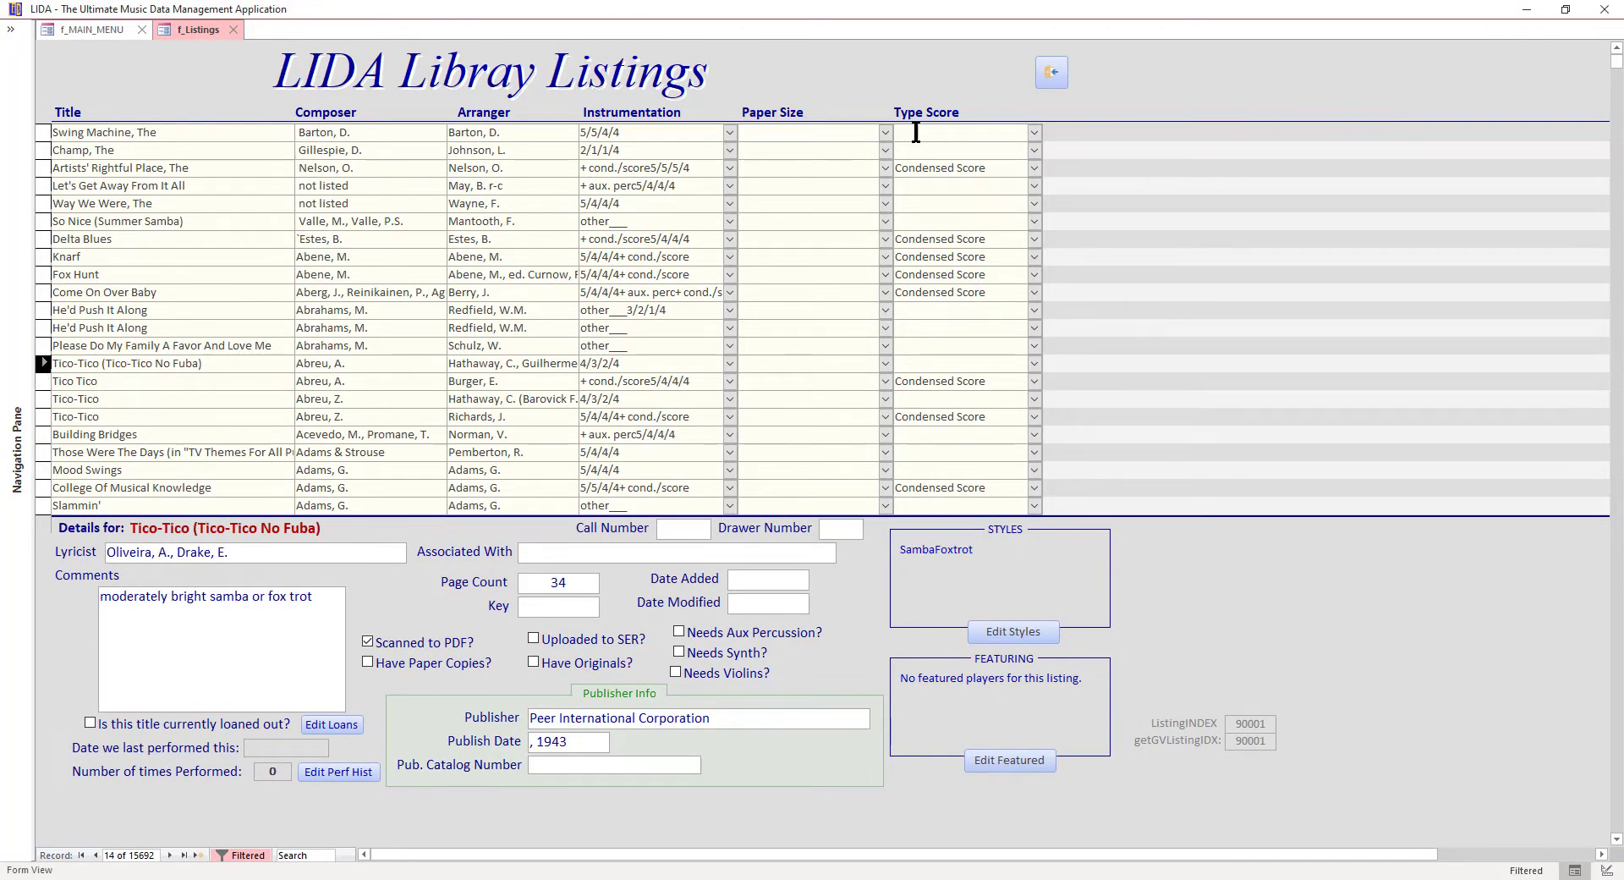
{"action": "left_click", "coordinate": [1050, 74]}
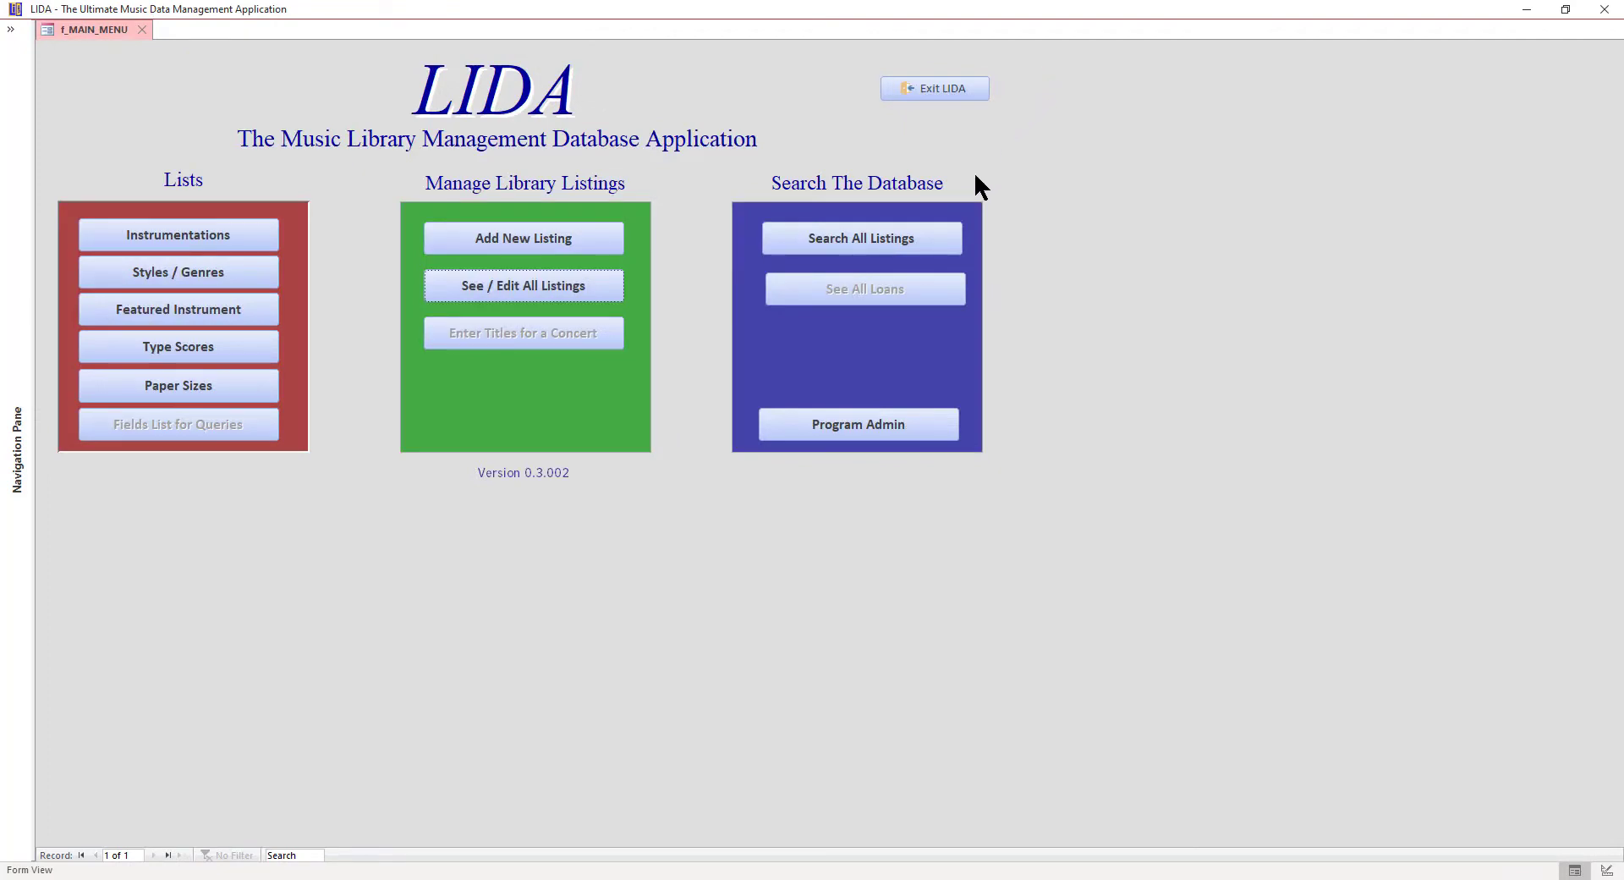
Step: Open the search for all listings, try ANY before returning to ALL matching, and look over the first criterion's field and comparison choices
{"action": "left_click", "coordinate": [904, 244]}
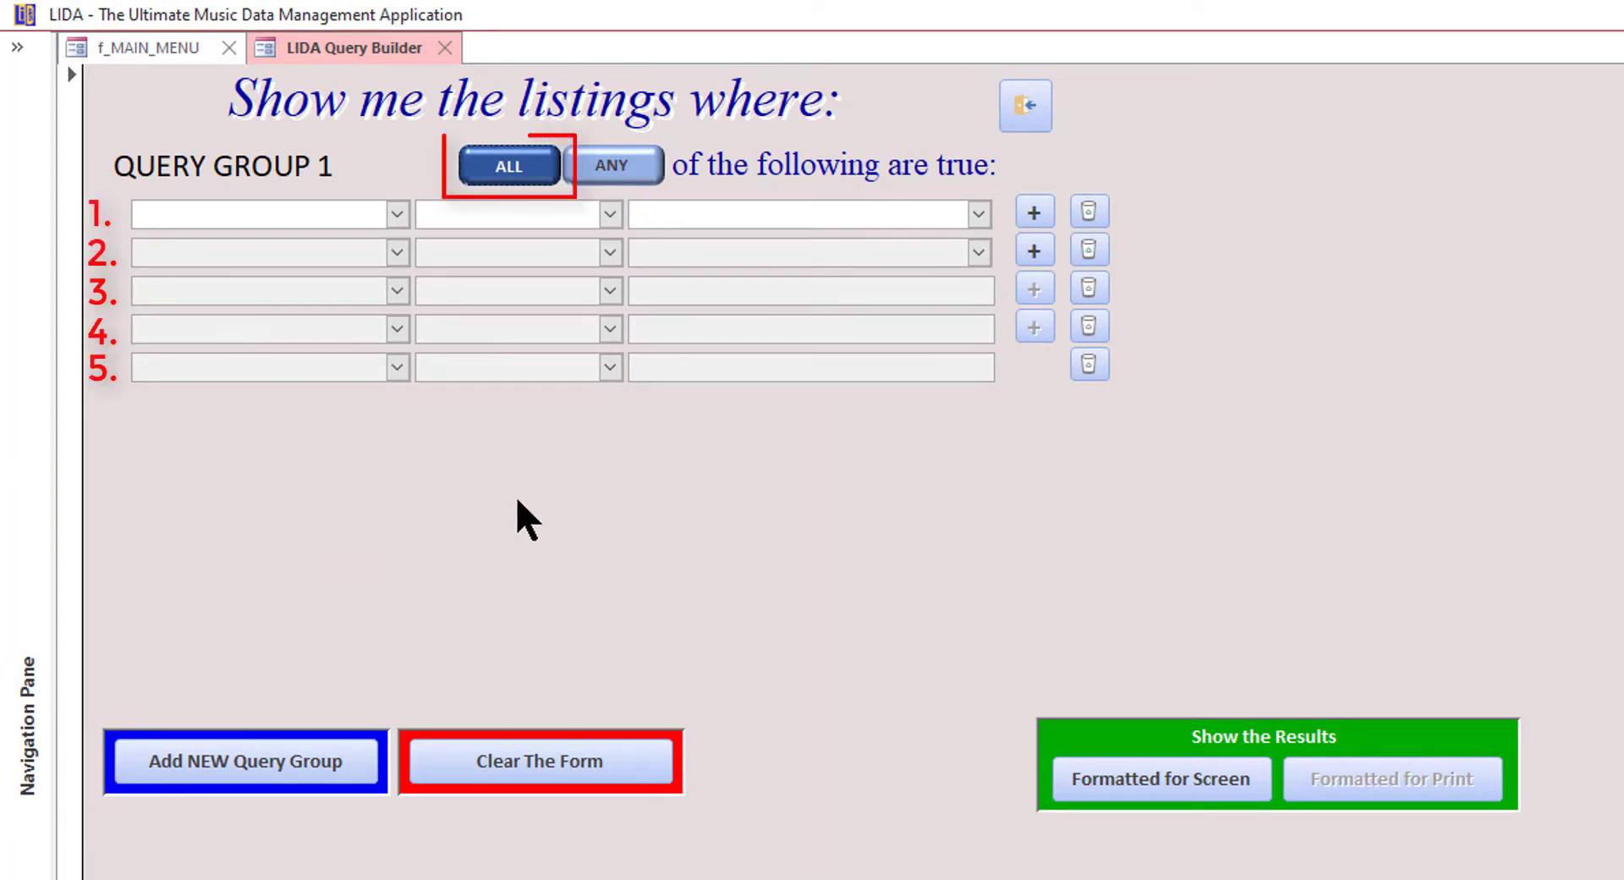
{"action": "left_click", "coordinate": [566, 166]}
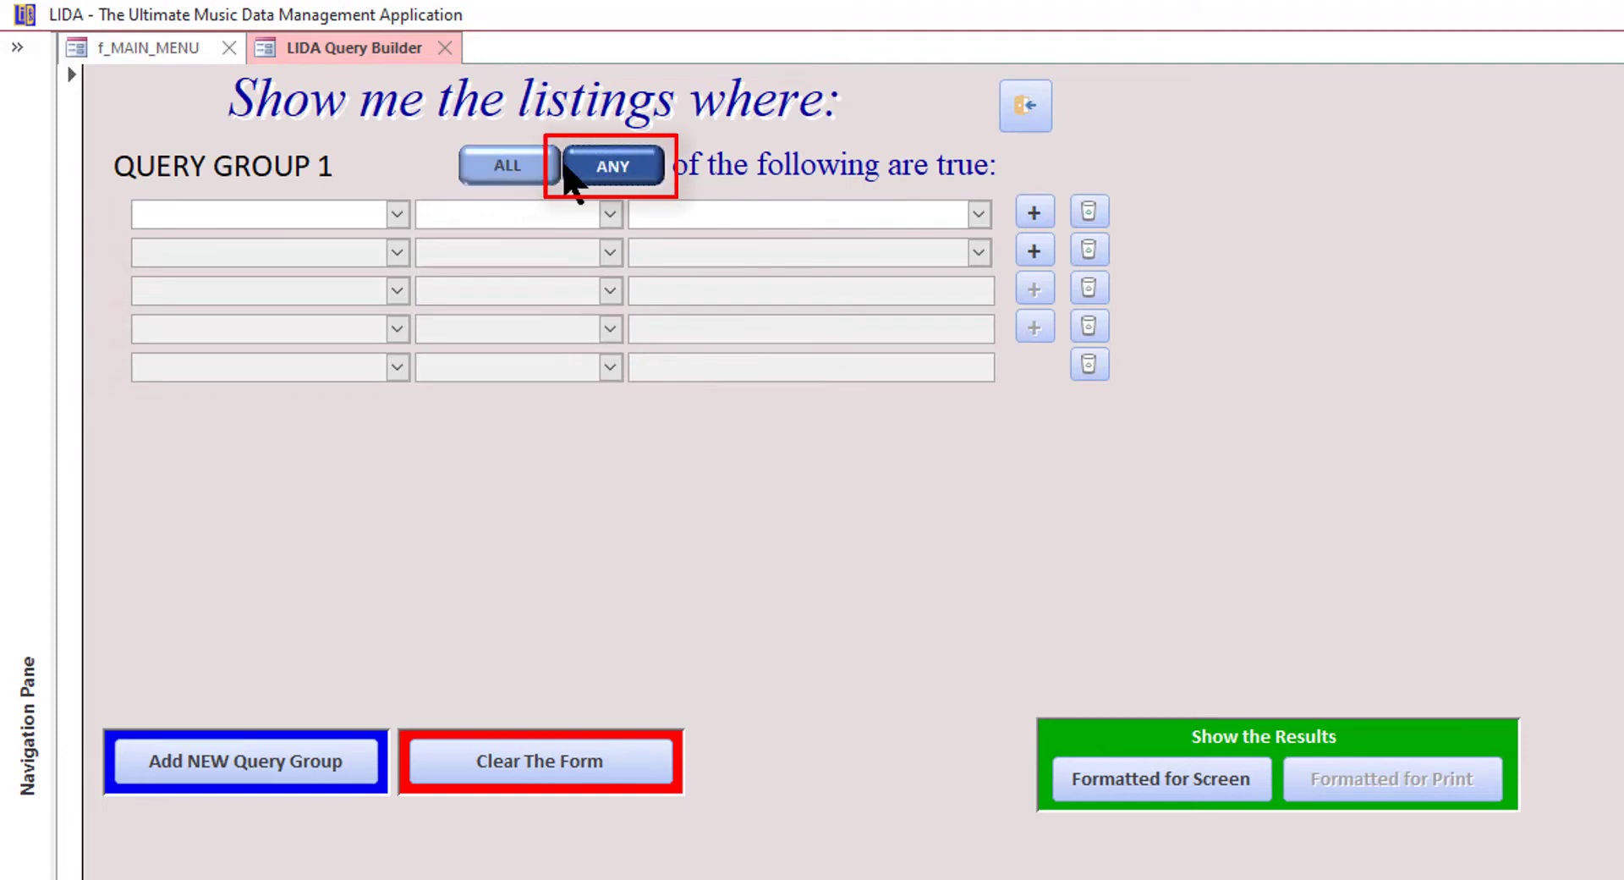
{"action": "left_click", "coordinate": [510, 169]}
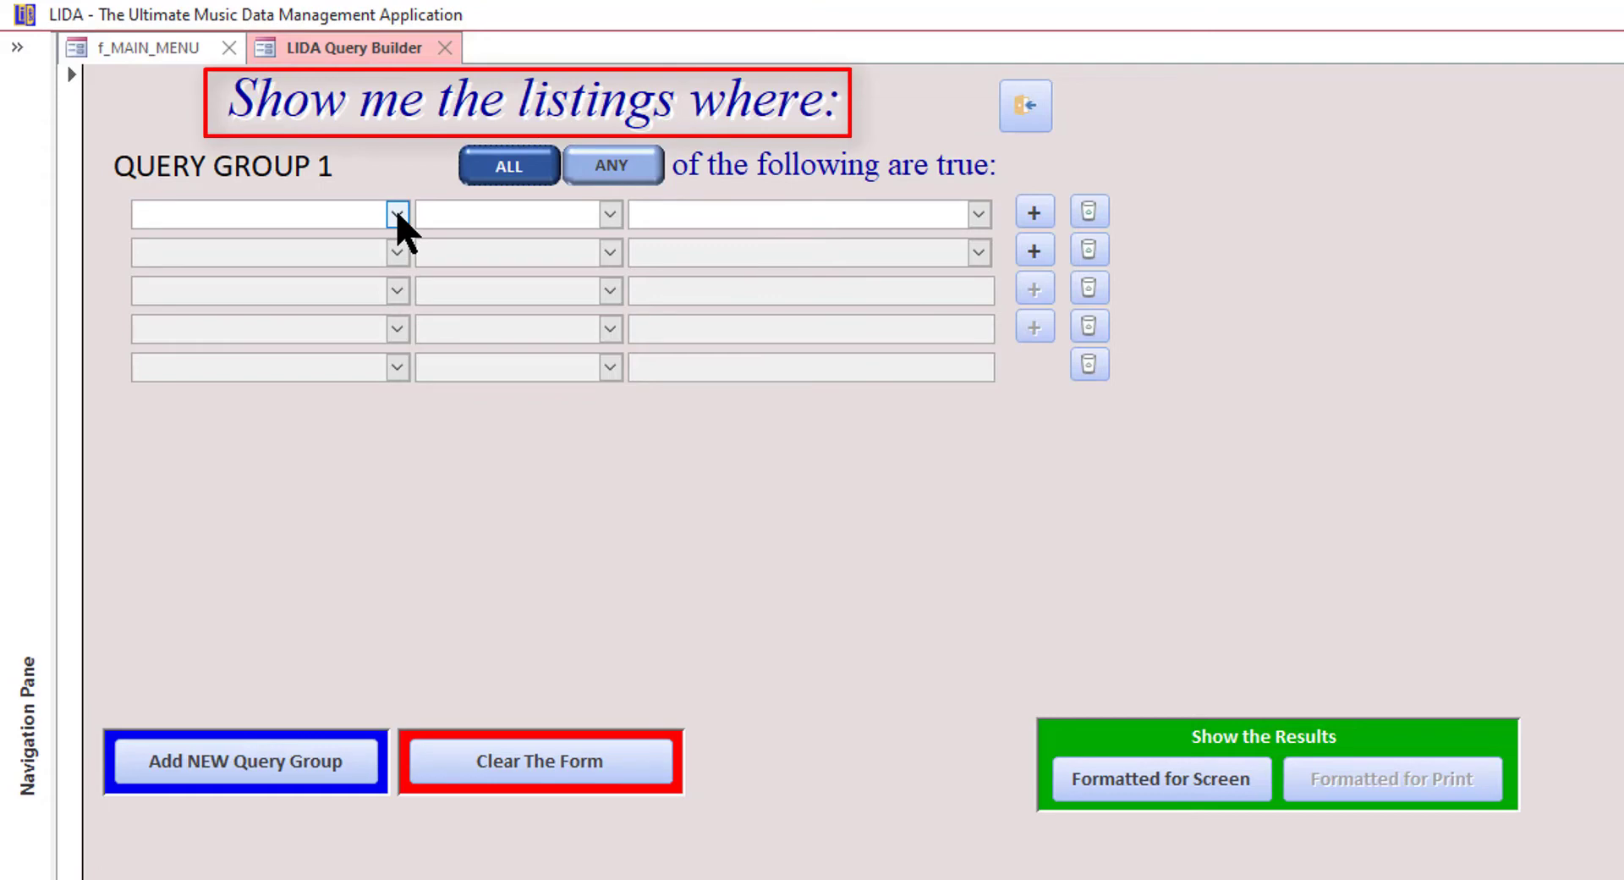
{"action": "left_click", "coordinate": [398, 215]}
{"action": "left_click", "coordinate": [398, 215]}
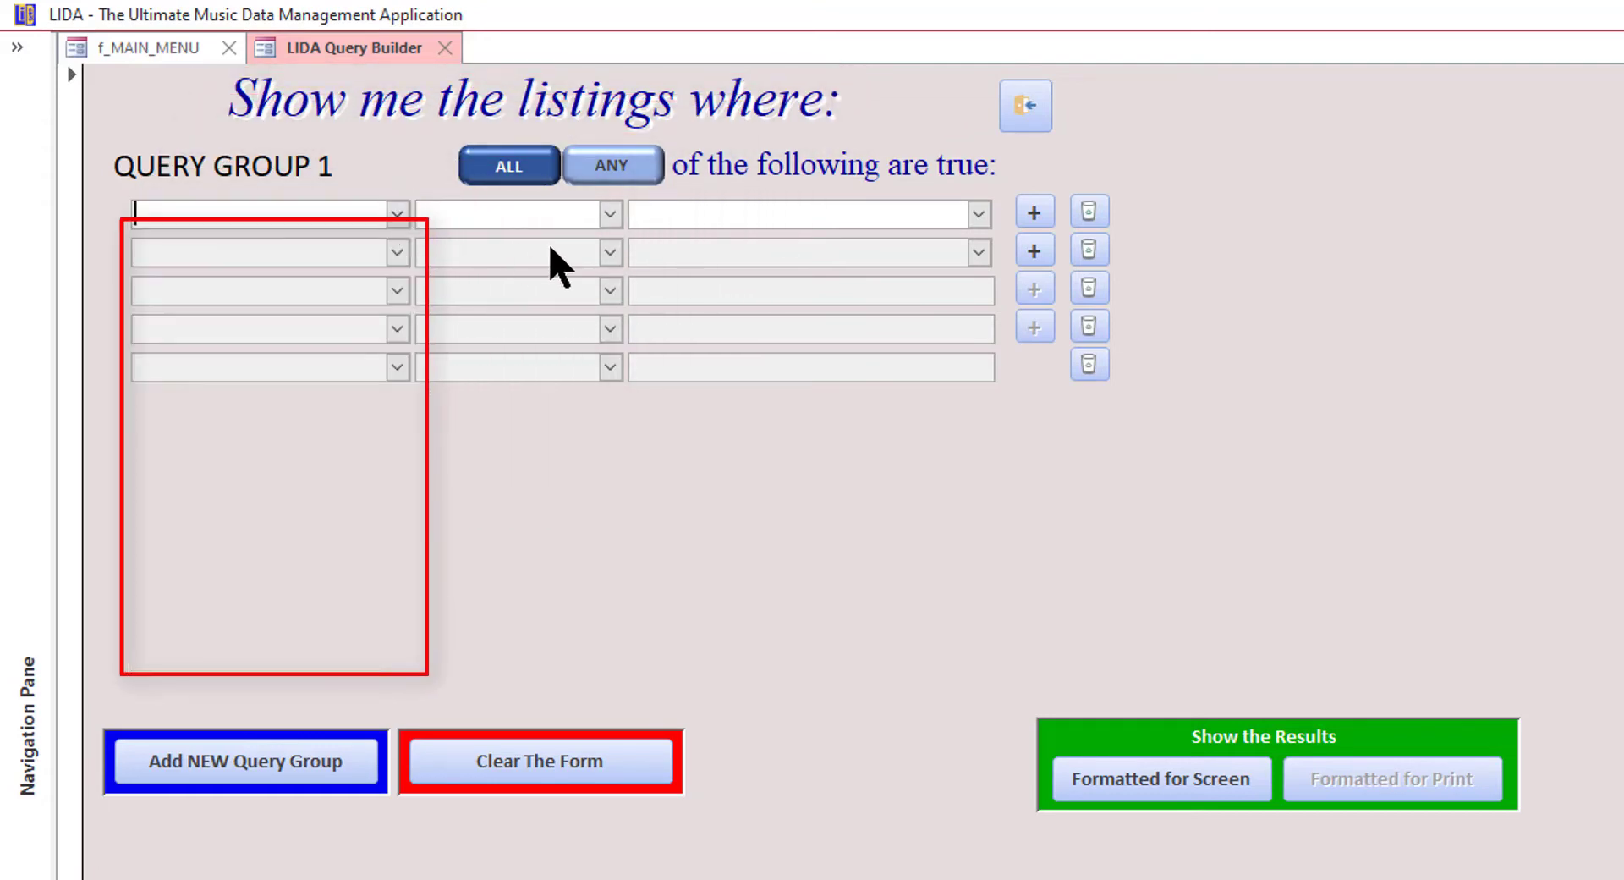
{"action": "left_click", "coordinate": [613, 216]}
{"action": "left_click", "coordinate": [613, 217]}
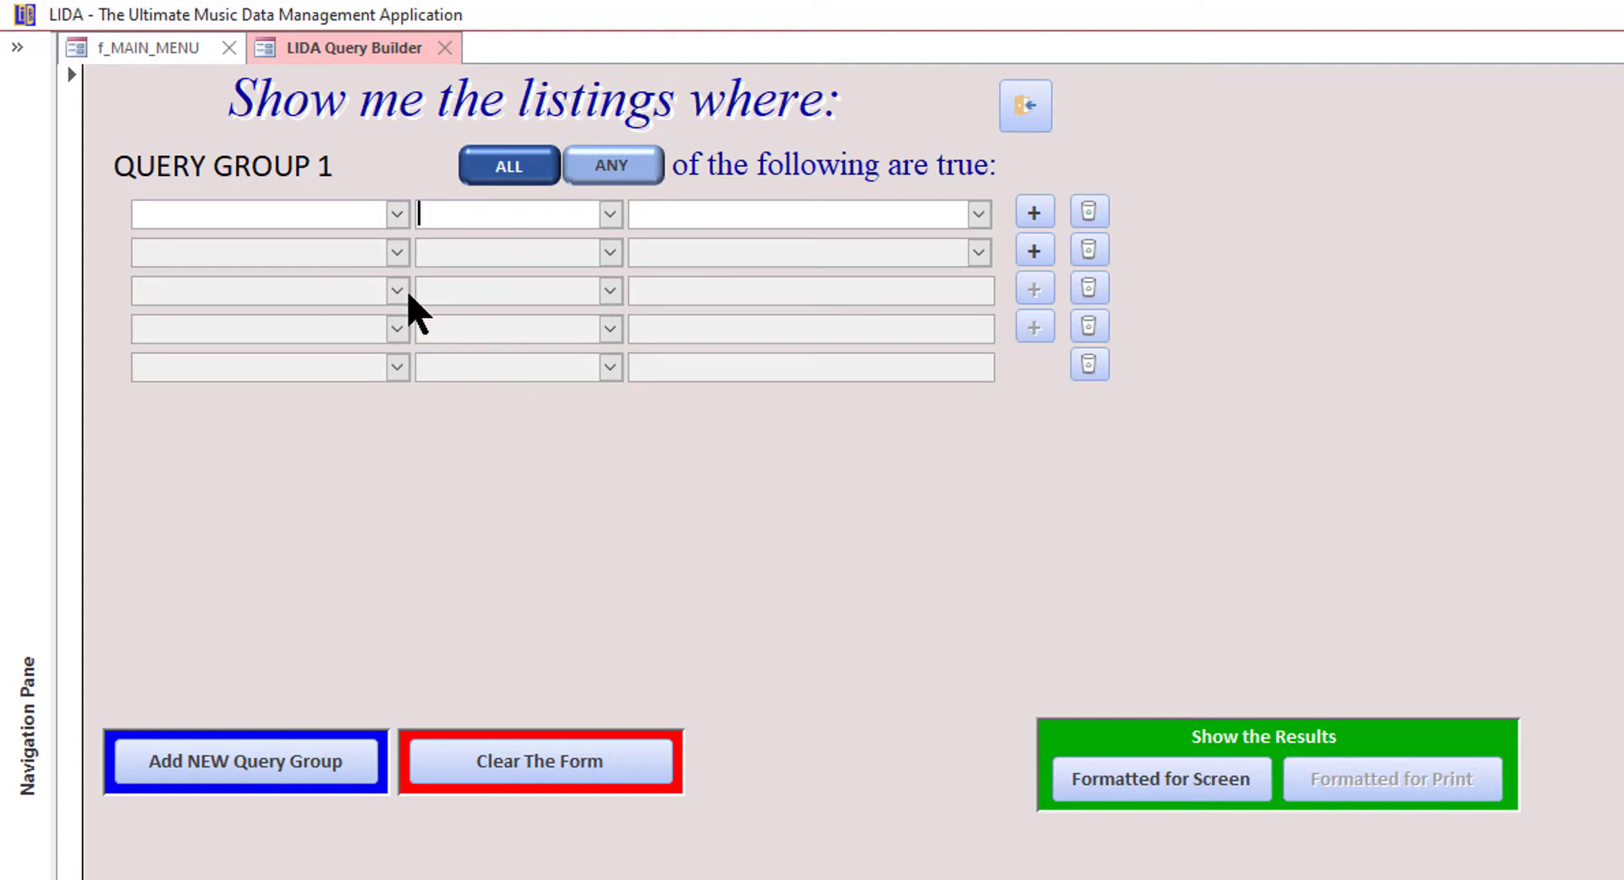
Step: Show the on-screen results of the query without any criteria, browse the listings, and return to the query builder
{"action": "left_click", "coordinate": [1180, 771]}
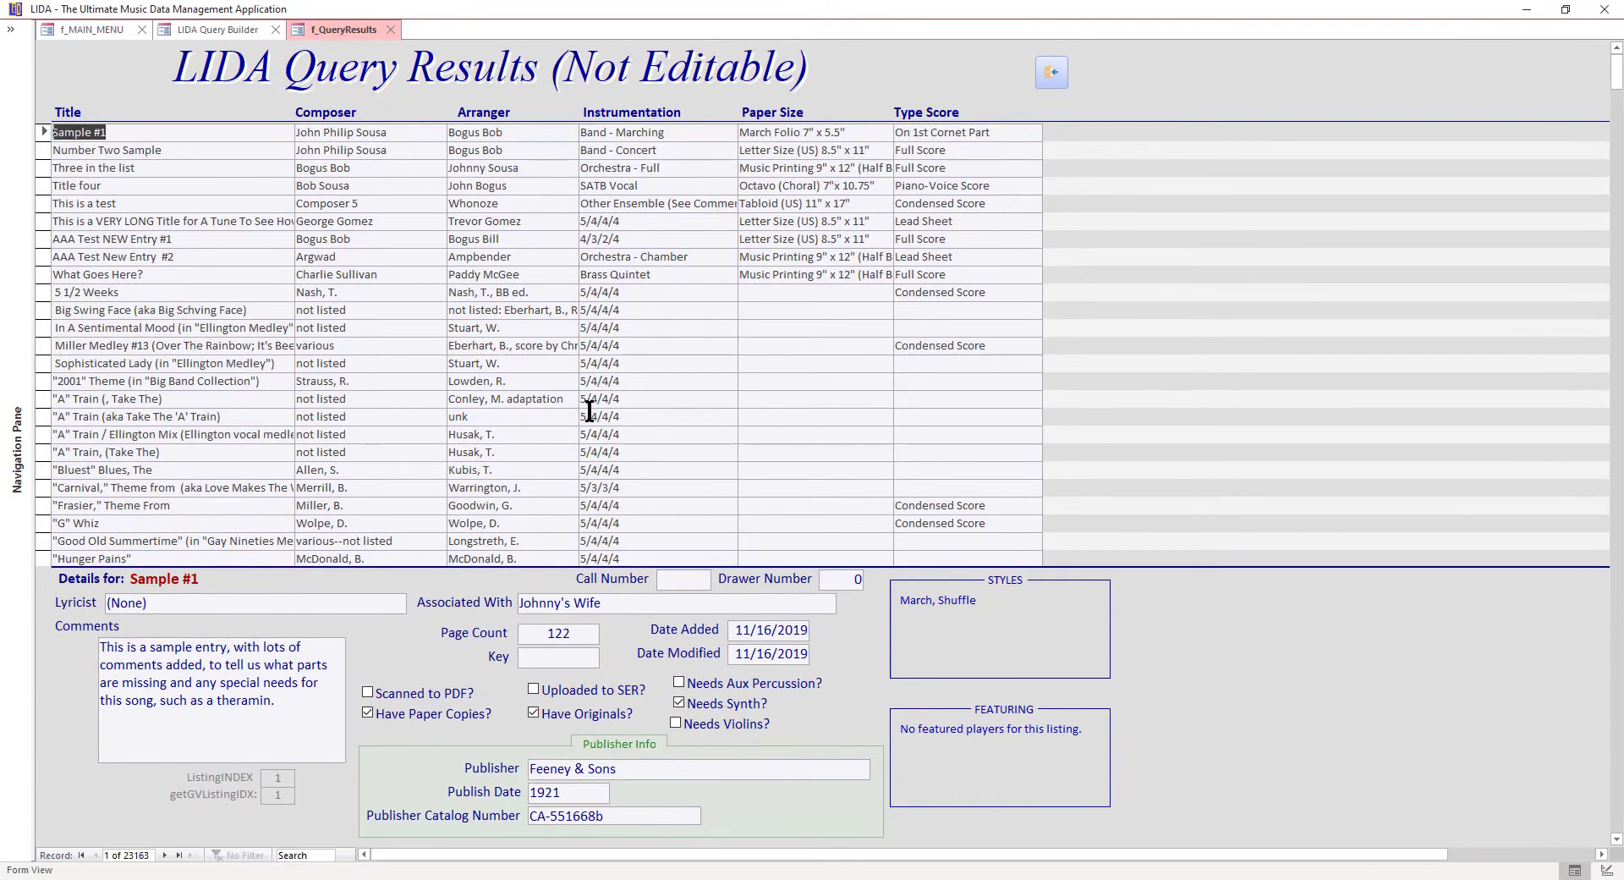
{"action": "scroll", "coordinate": [588, 416], "scroll_direction": "down", "scroll_amount": 4}
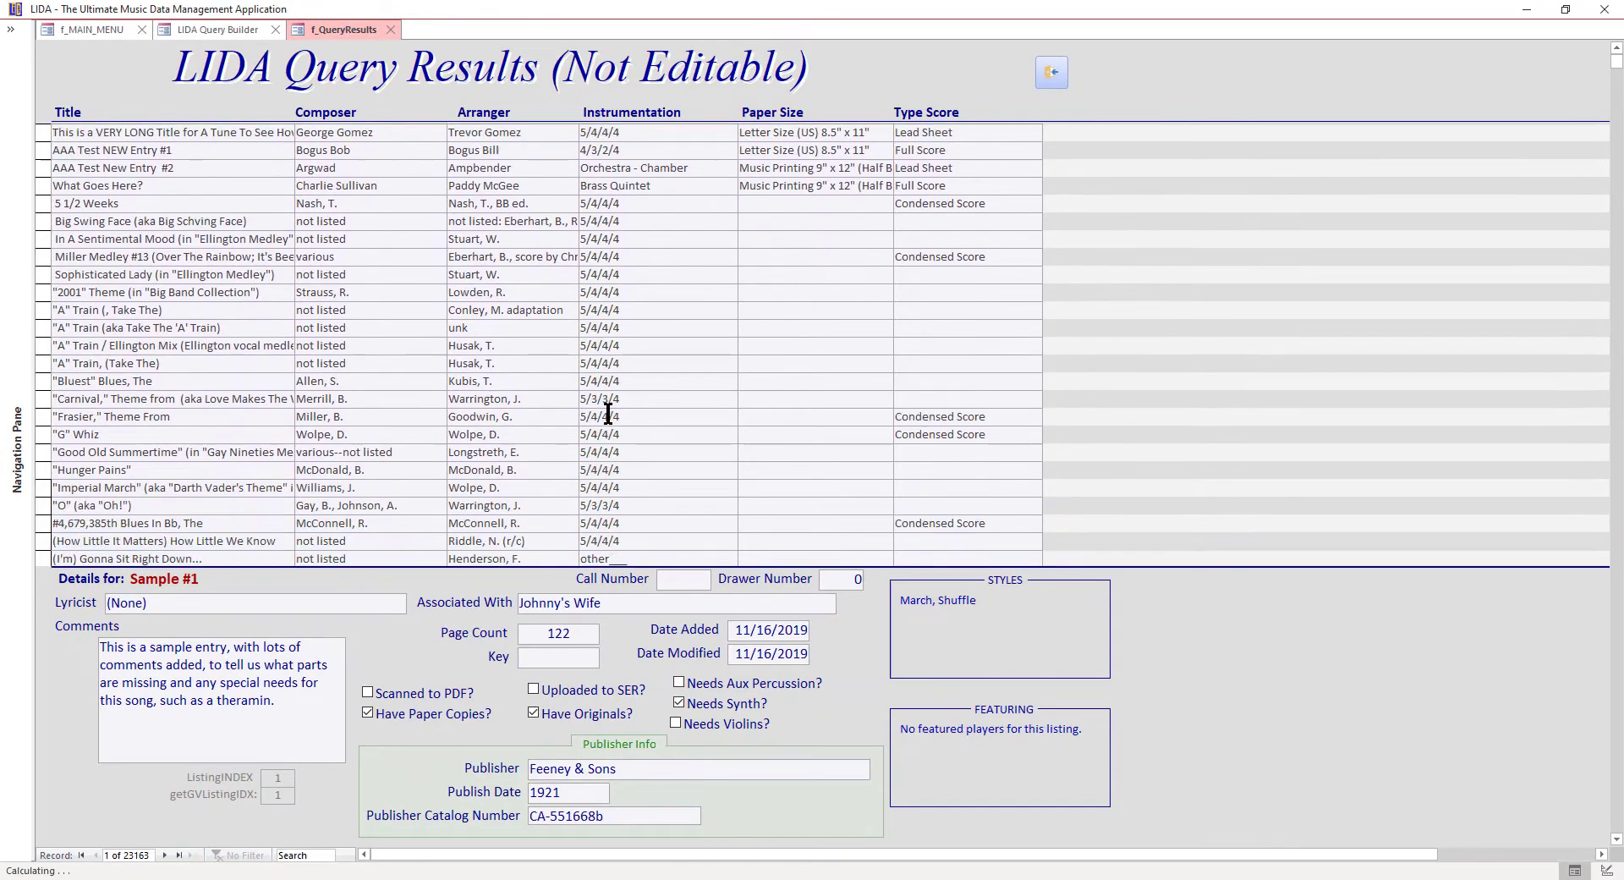
{"action": "scroll", "coordinate": [595, 420], "scroll_direction": "down", "scroll_amount": 2}
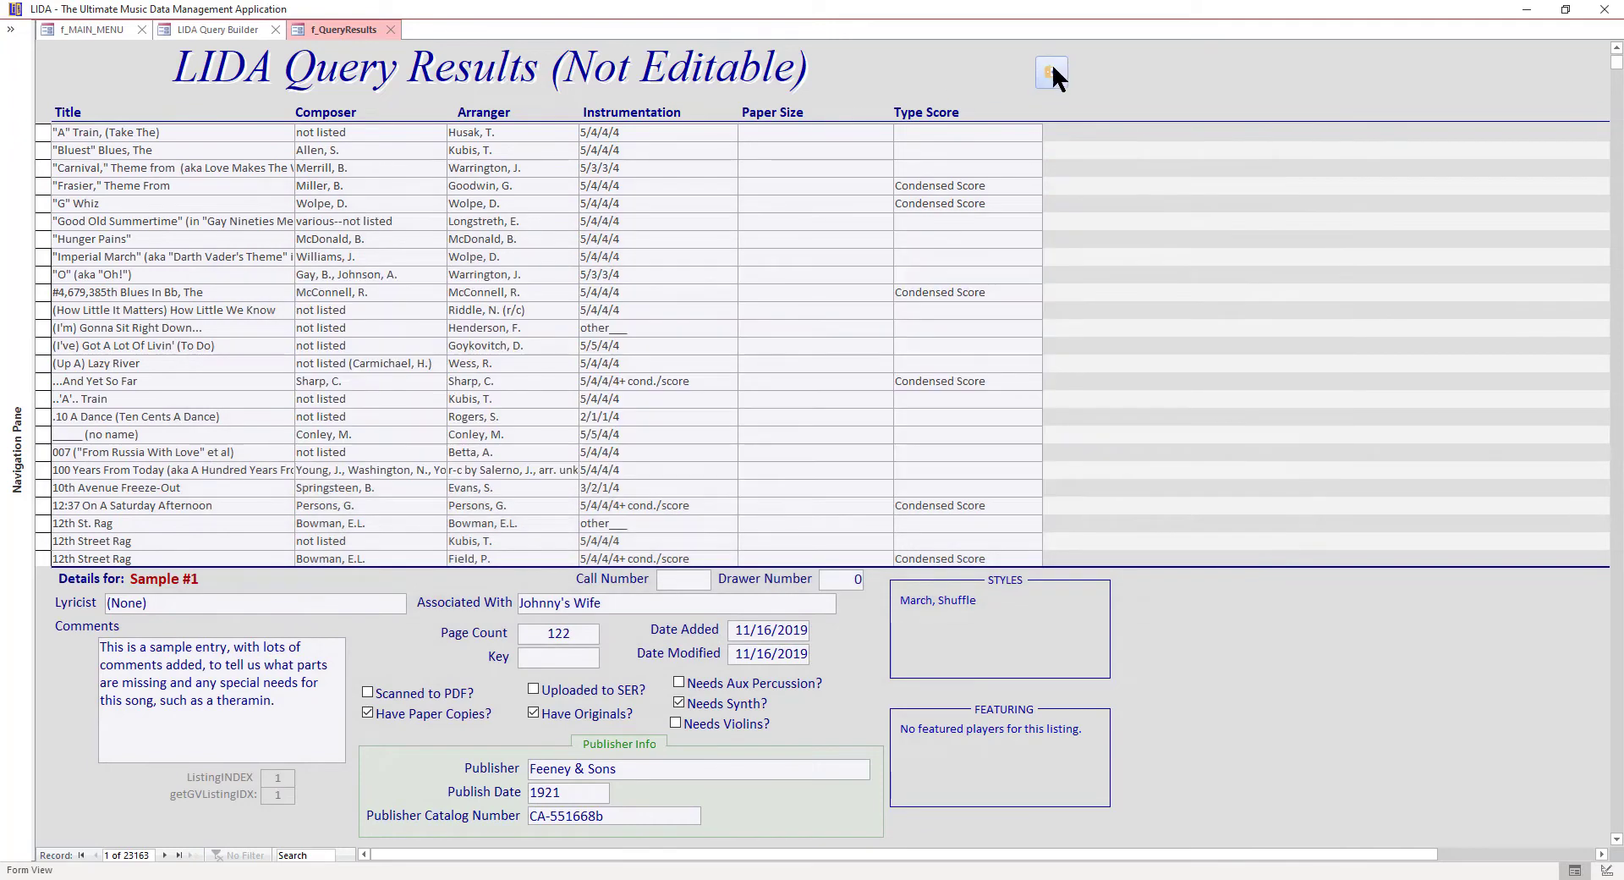
{"action": "left_click", "coordinate": [1051, 71]}
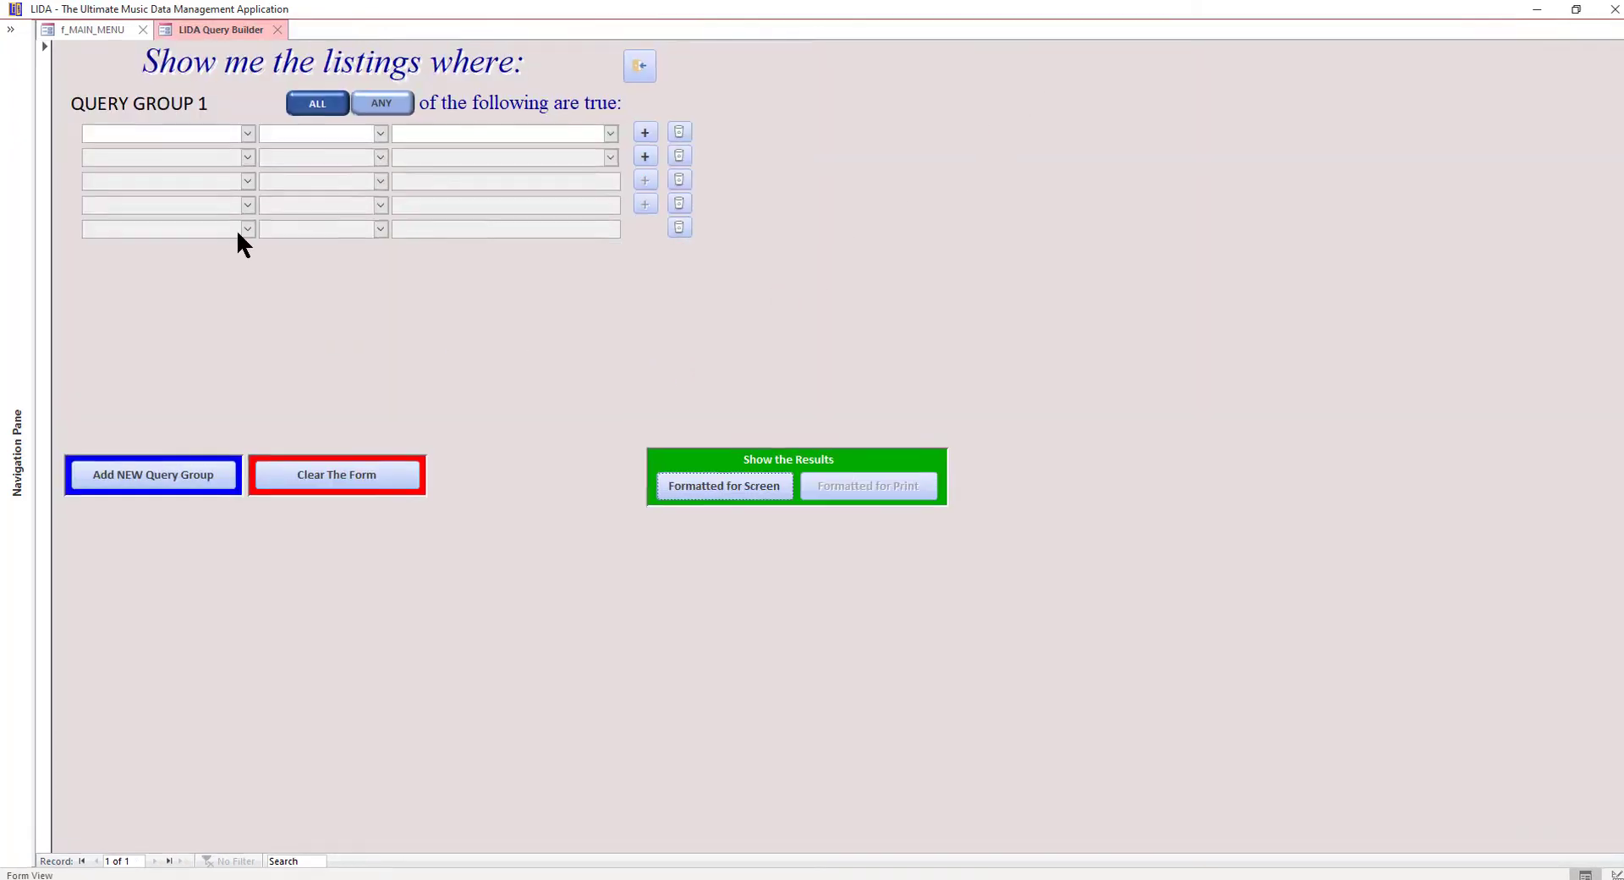
Step: Set the first criterion to Composer Contains John and show the matching listings formatted for the screen
{"action": "left_click", "coordinate": [246, 132]}
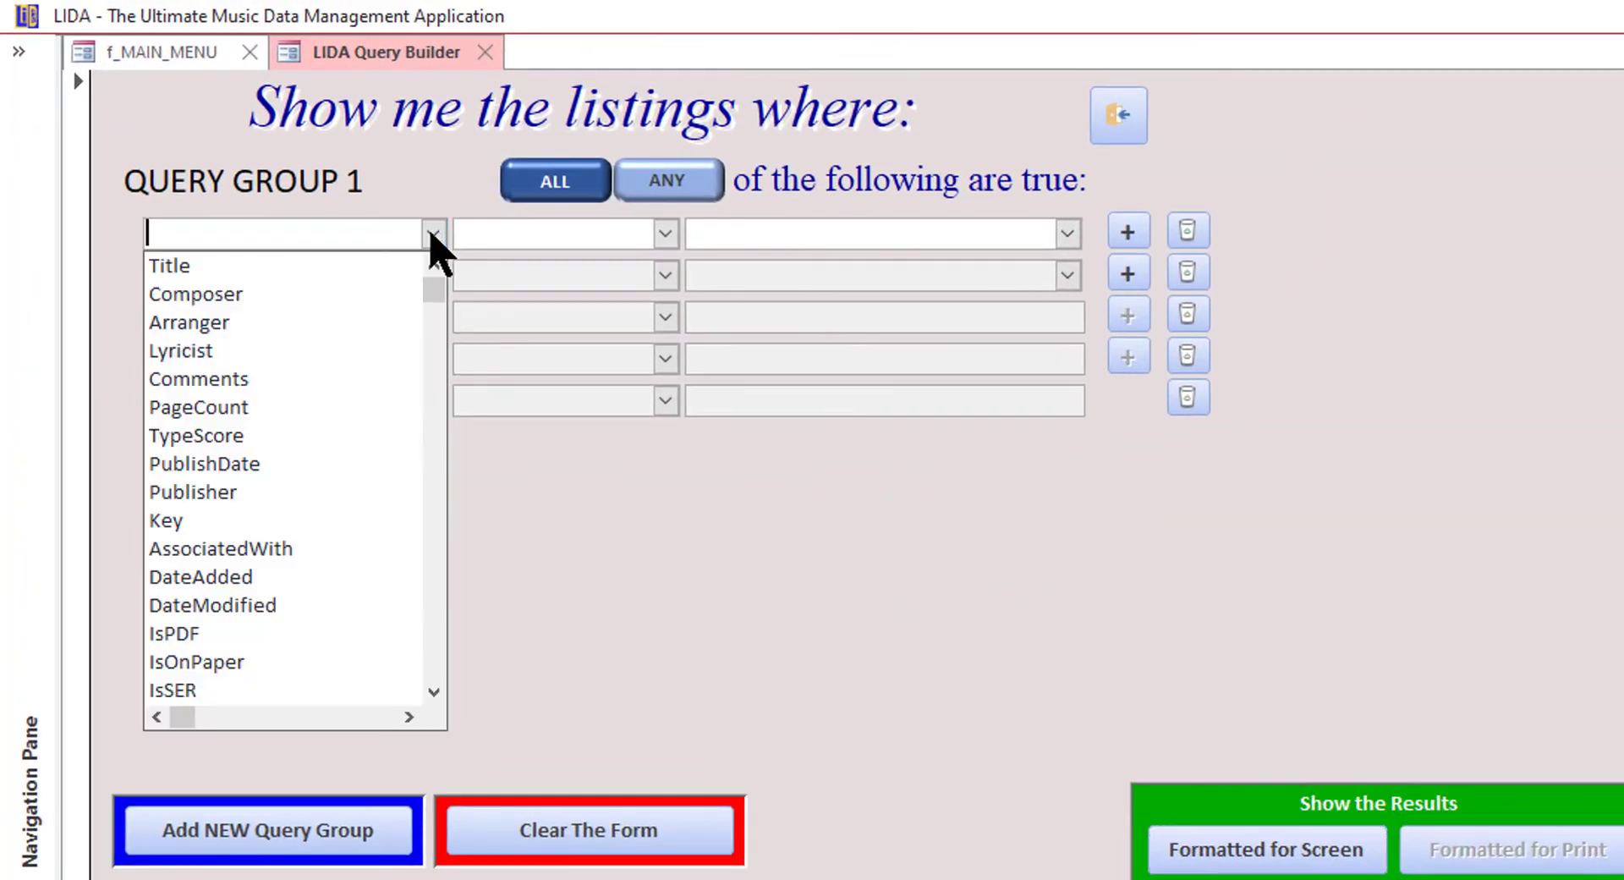
{"action": "left_click", "coordinate": [285, 301]}
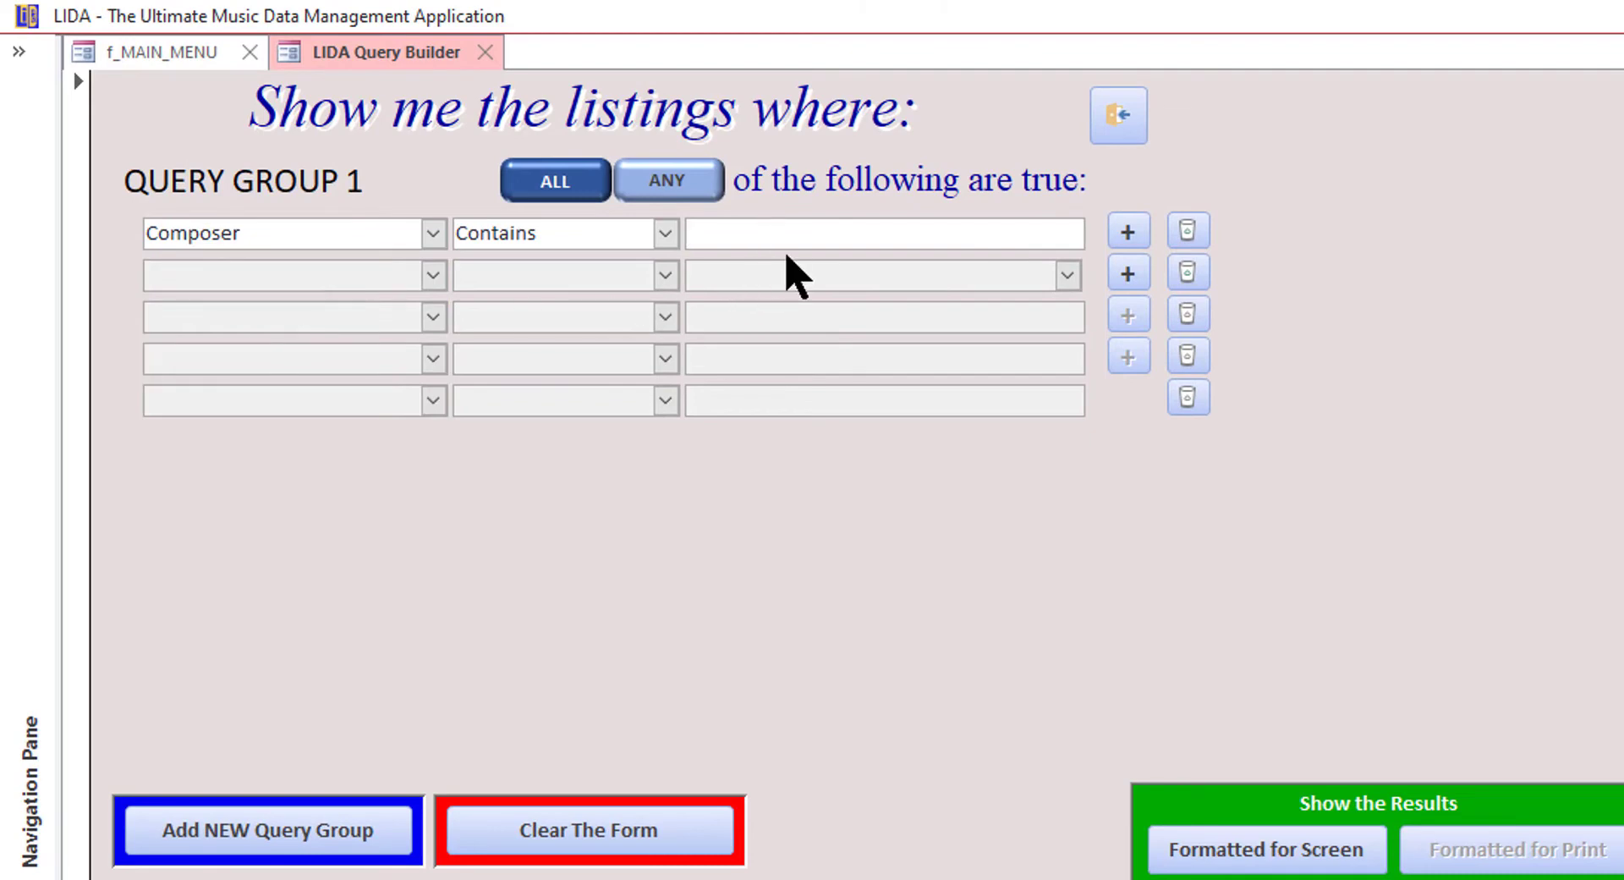
{"action": "type", "text": "ophn"}
{"action": "key", "text": "BackSpace"}
{"action": "key", "text": "BackSpace"}
{"action": "type", "text": "hn"}
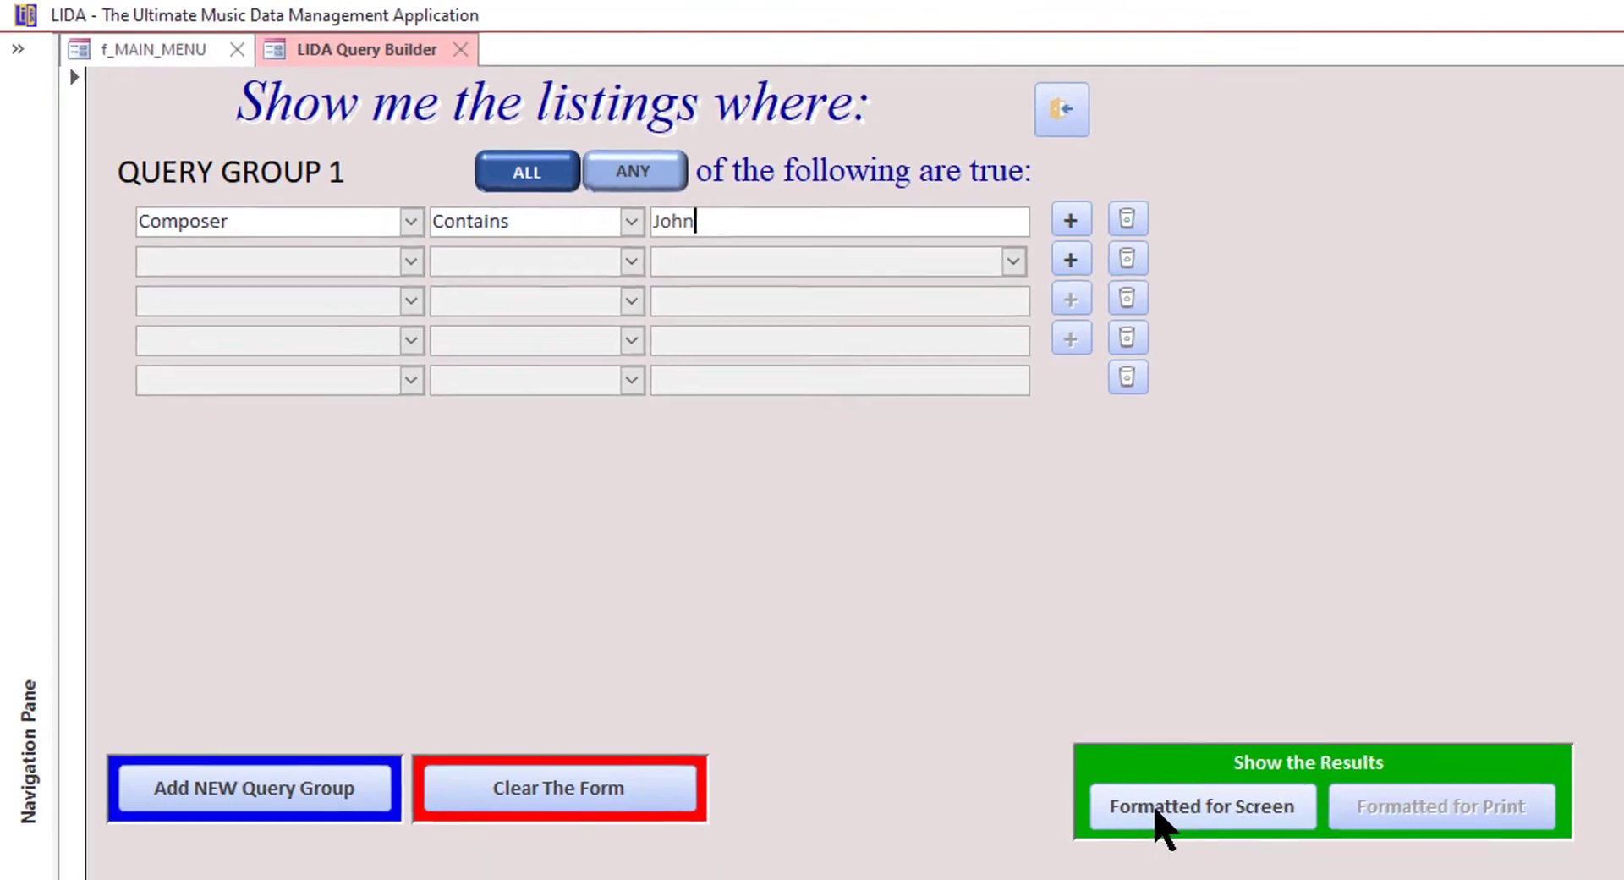
{"action": "left_click", "coordinate": [788, 559]}
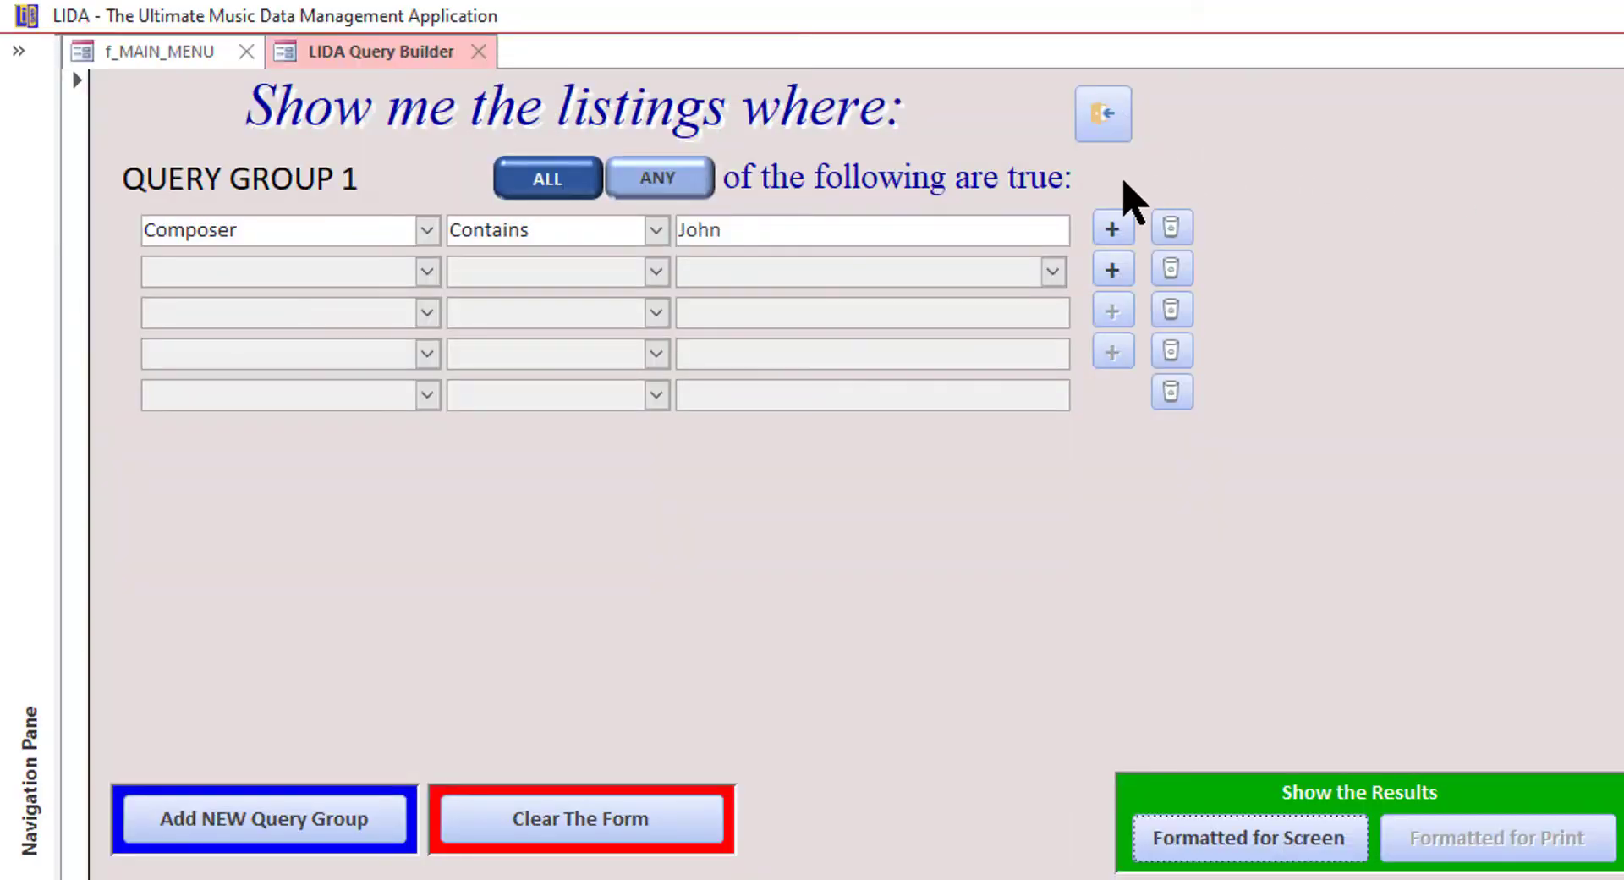
Step: Add a second criterion, Arranger Contains Now, show the listings meeting both criteria on screen, and return to the query builder
{"action": "left_click", "coordinate": [1113, 230]}
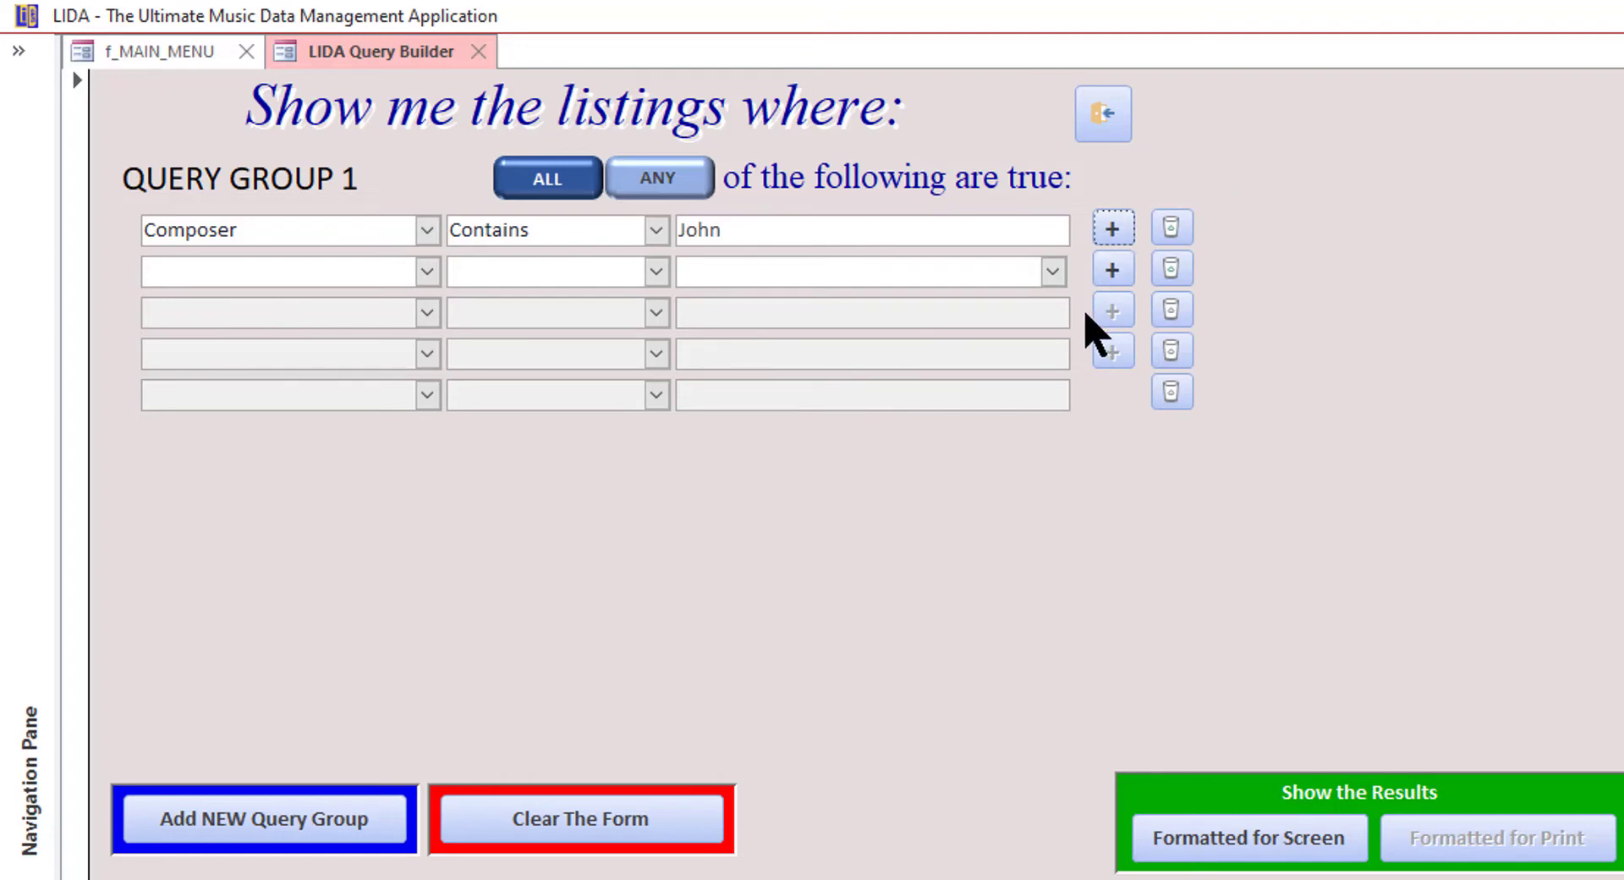
{"action": "left_click", "coordinate": [425, 271]}
{"action": "left_click", "coordinate": [241, 362]}
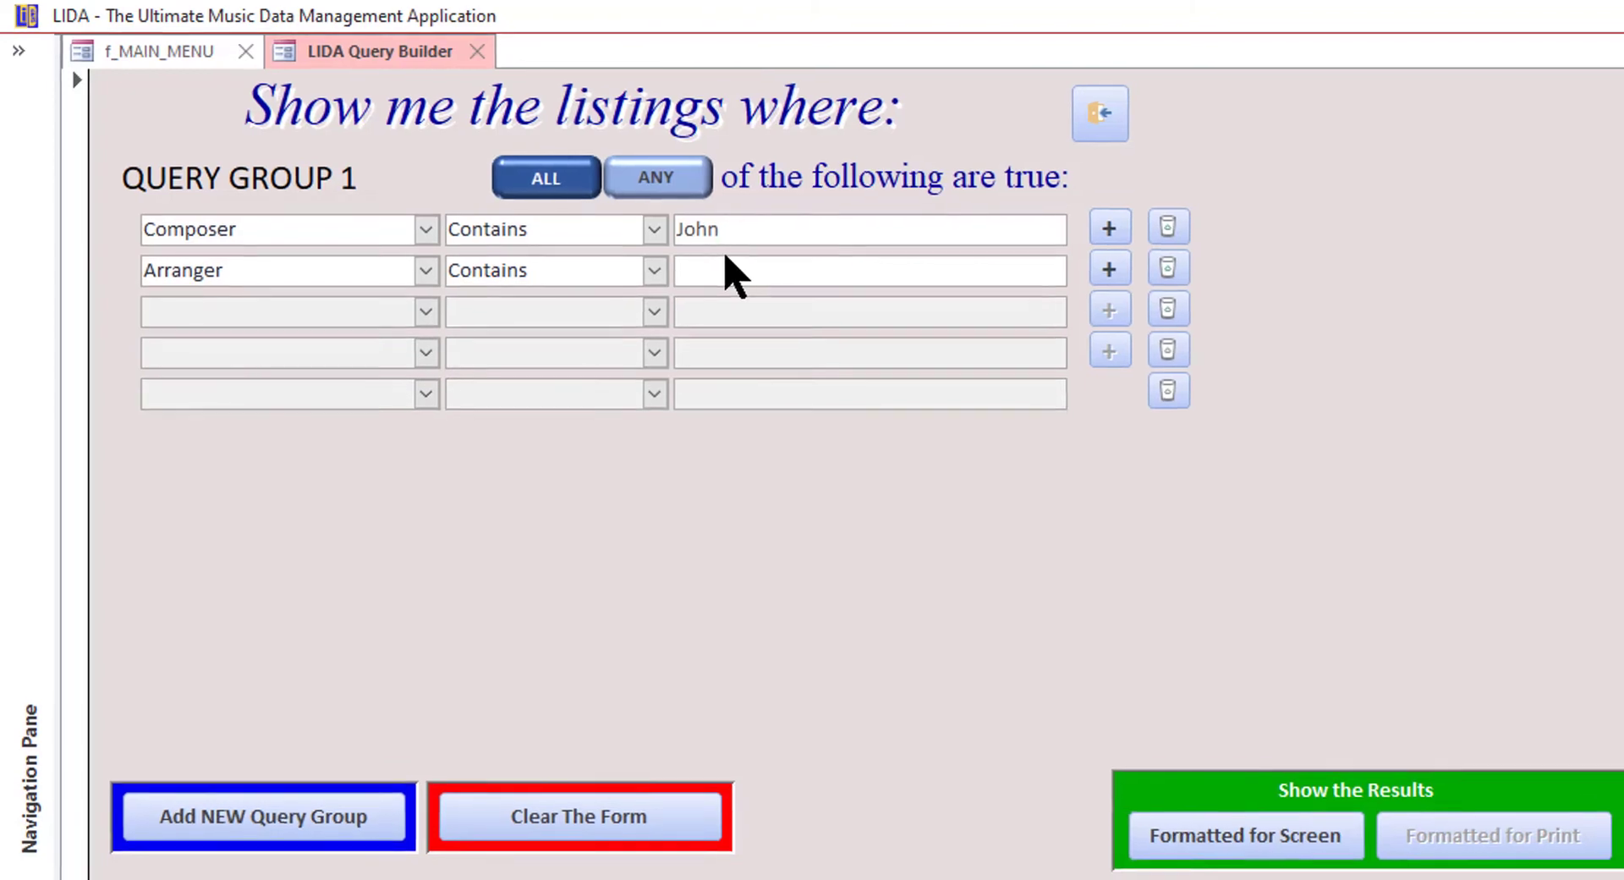
{"action": "type", "text": "Now"}
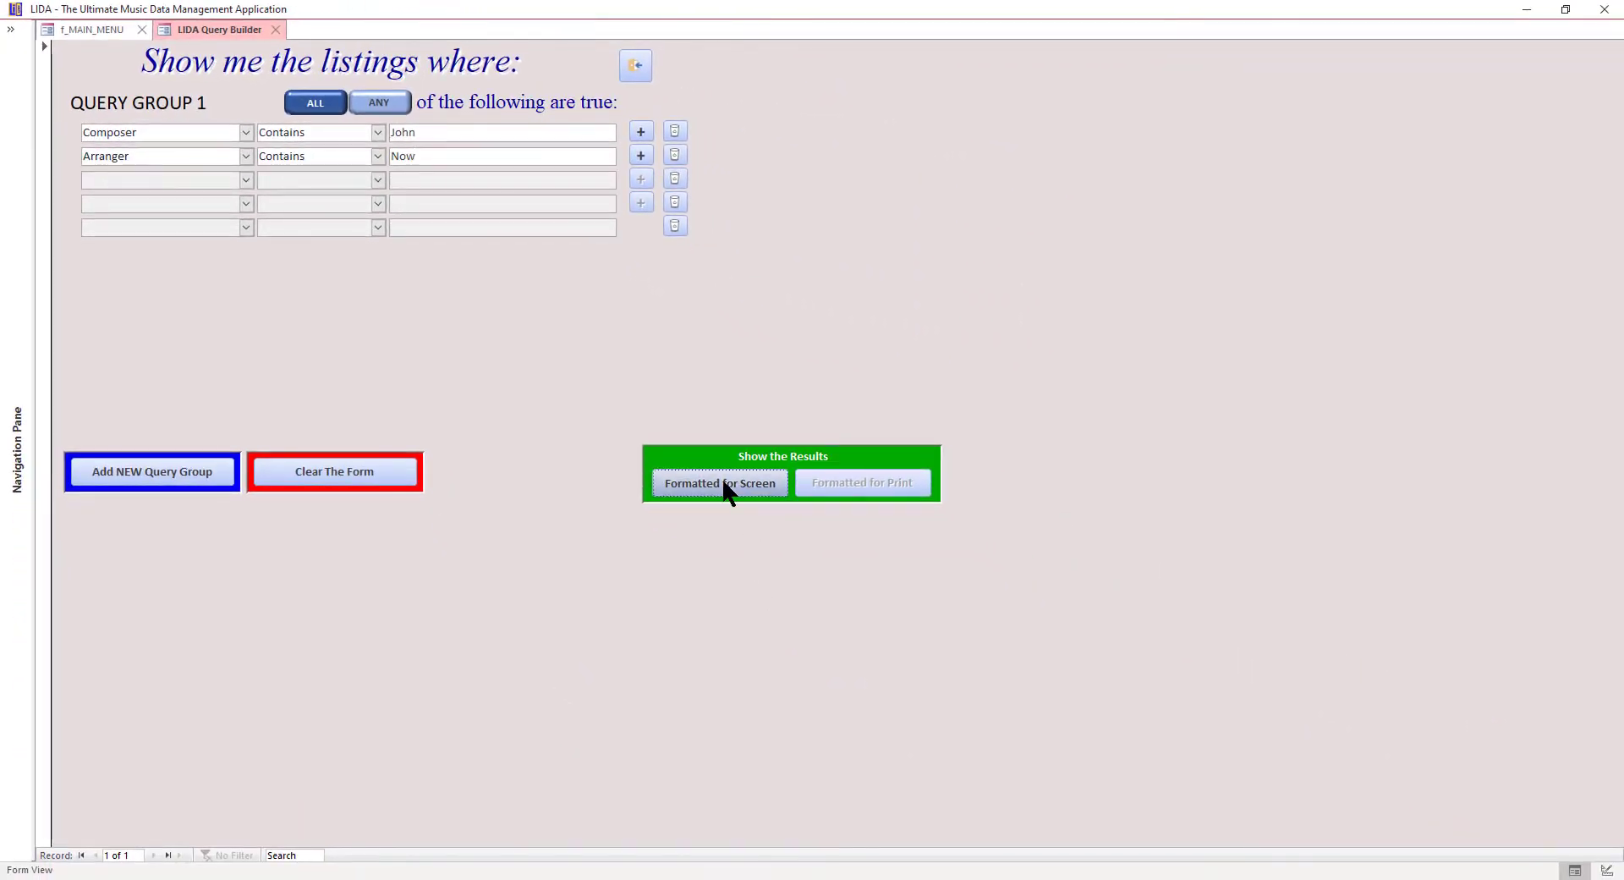
{"action": "left_click", "coordinate": [722, 482]}
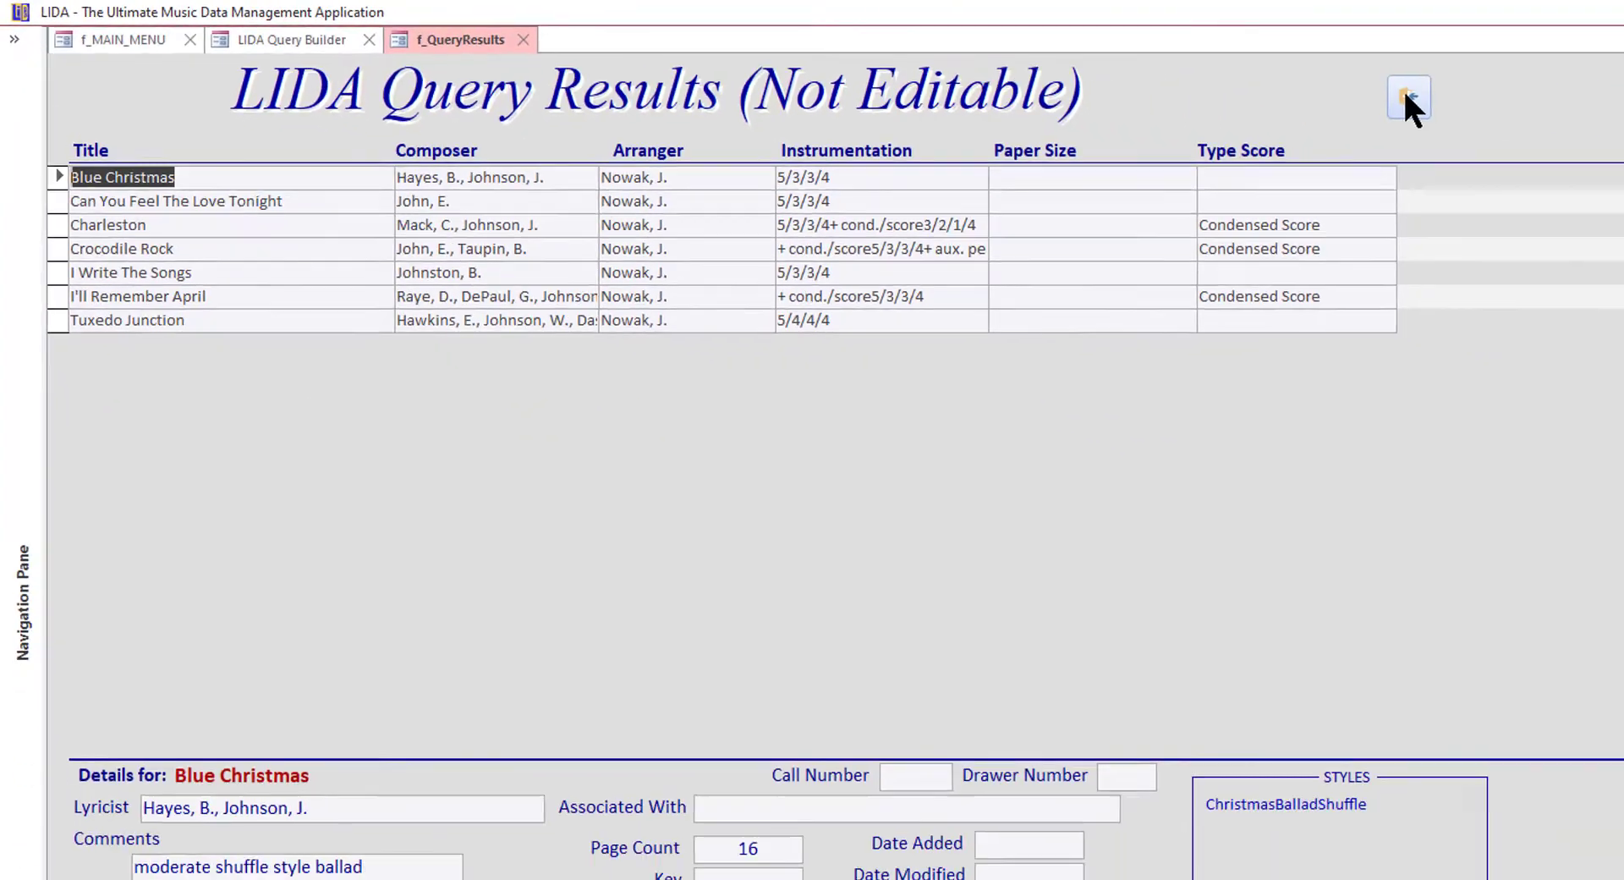
{"action": "left_click", "coordinate": [1405, 95]}
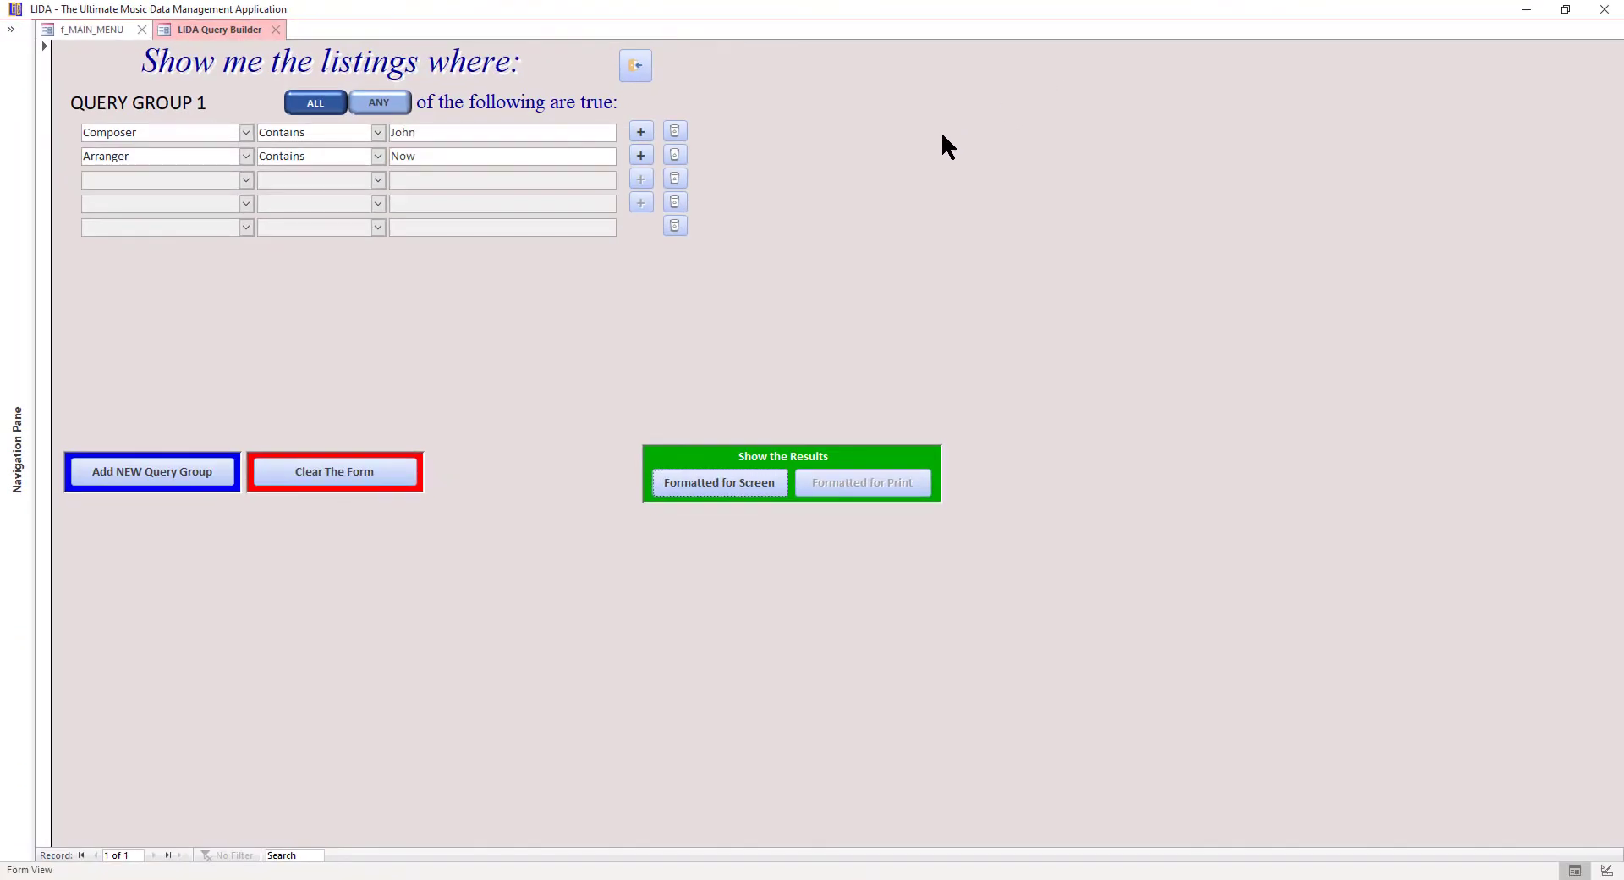
Step: Switch Query Group 1 to match ANY criterion, show the results on screen, and return to the query builder
{"action": "left_click", "coordinate": [377, 101]}
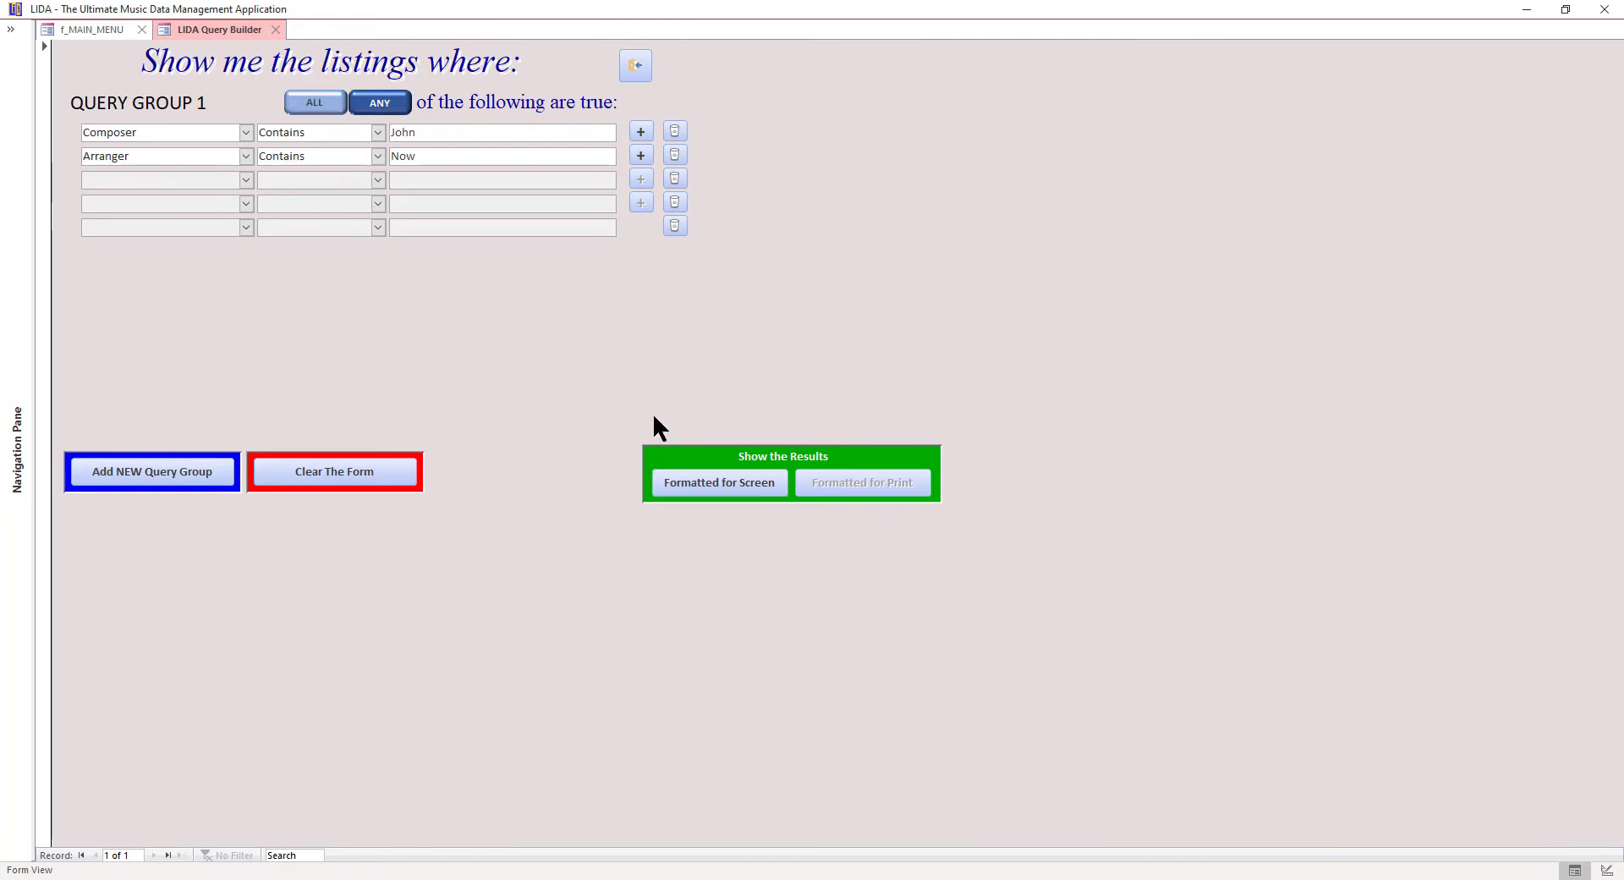
{"action": "left_click", "coordinate": [690, 485]}
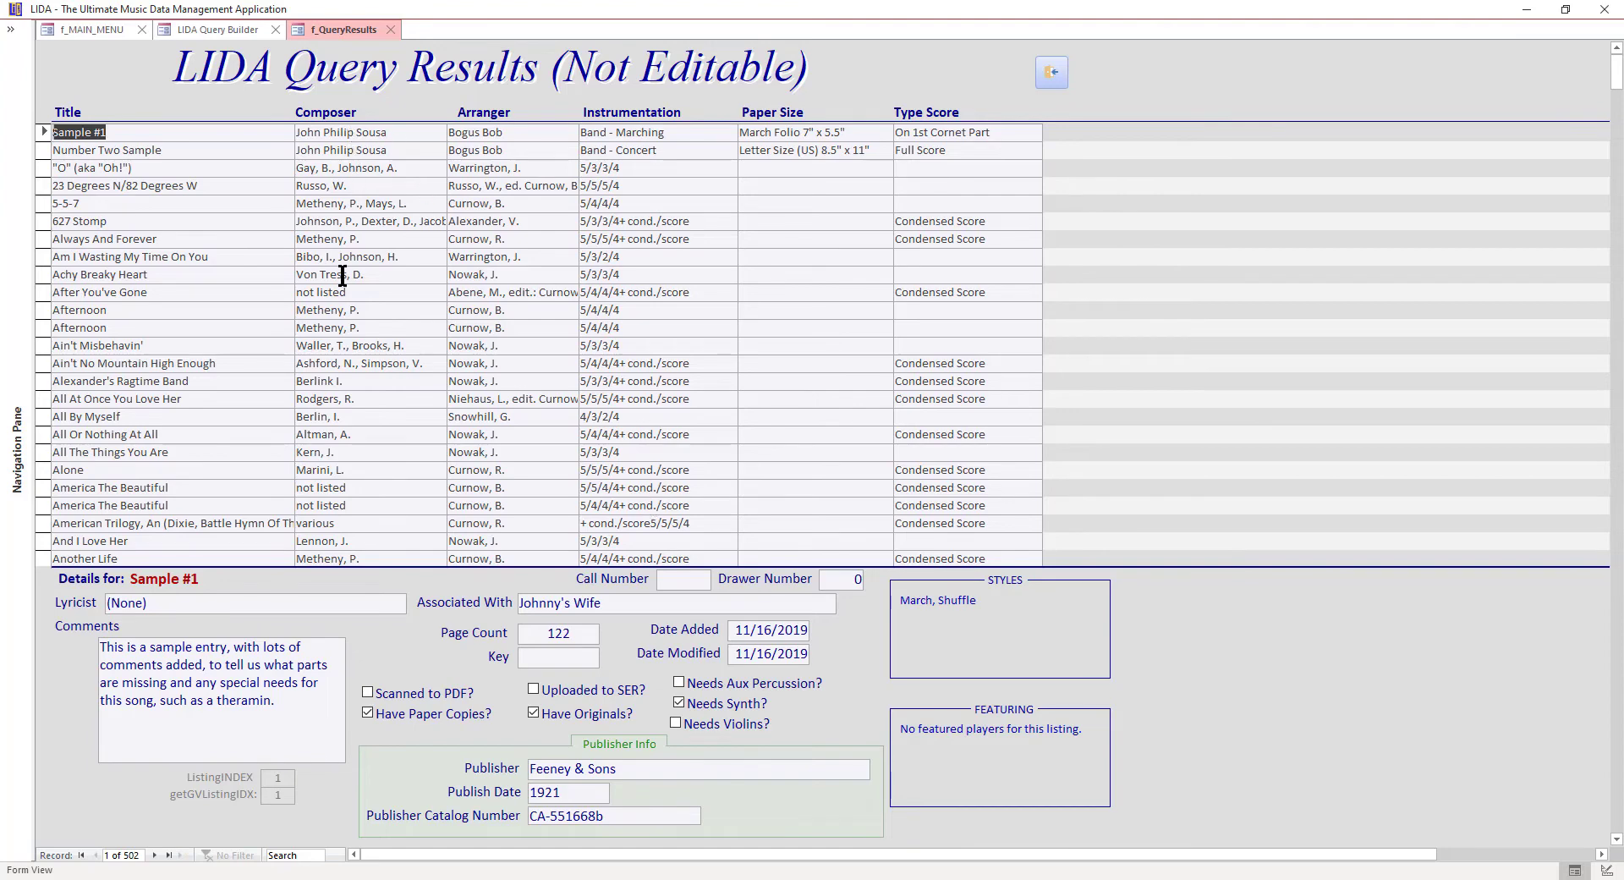
{"action": "left_click", "coordinate": [1049, 73]}
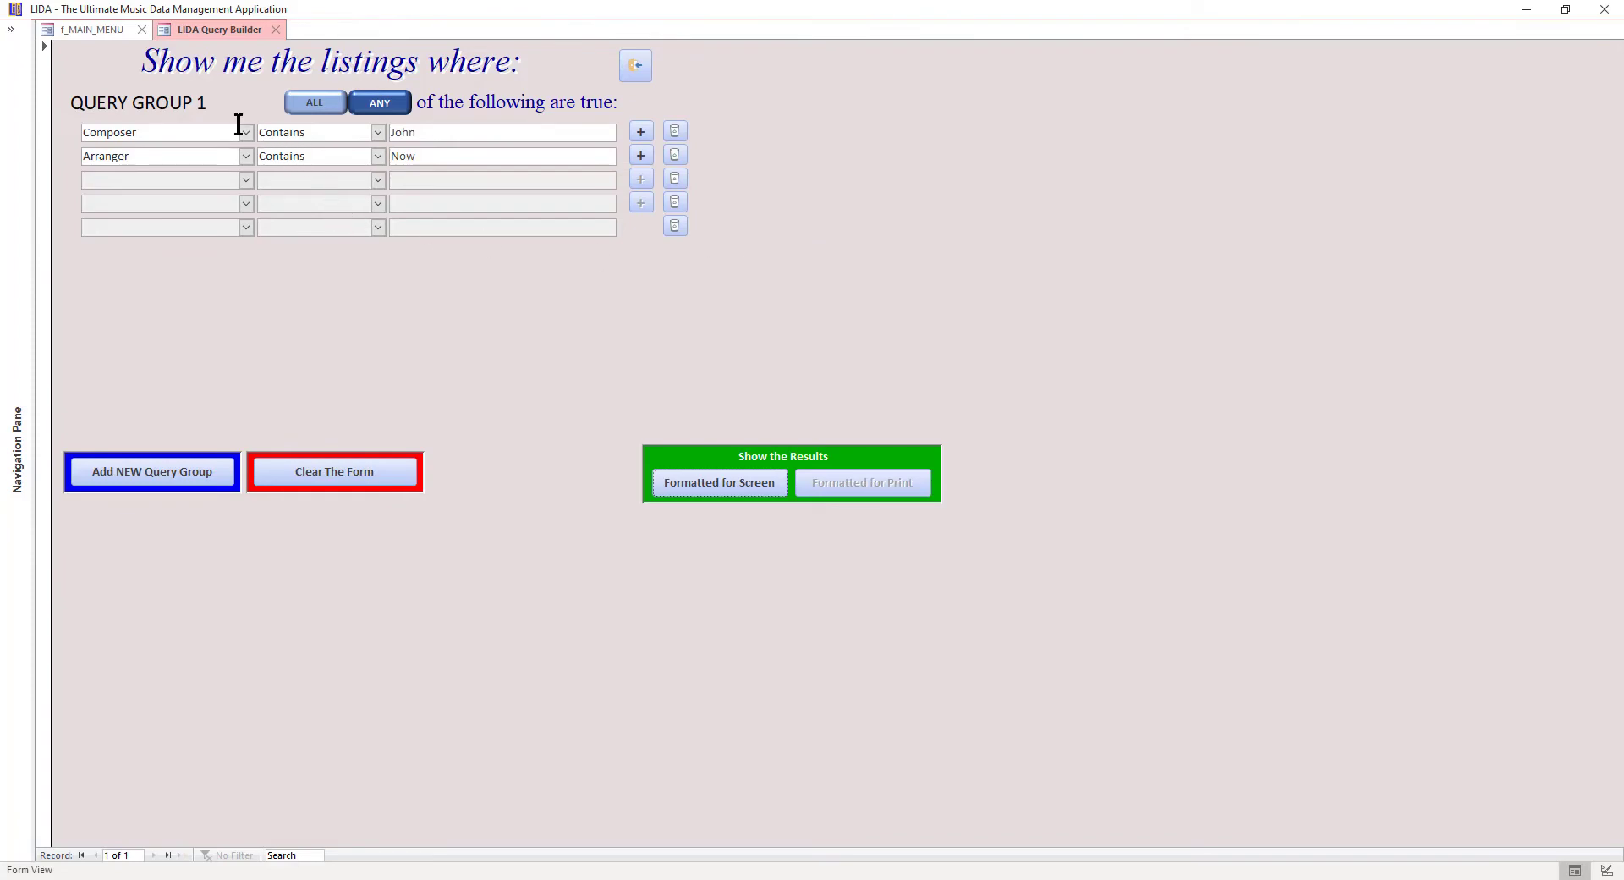
Step: Review the full list of searchable fields for the first criterion down to Featuring, and clear the query form
{"action": "left_click", "coordinate": [245, 132]}
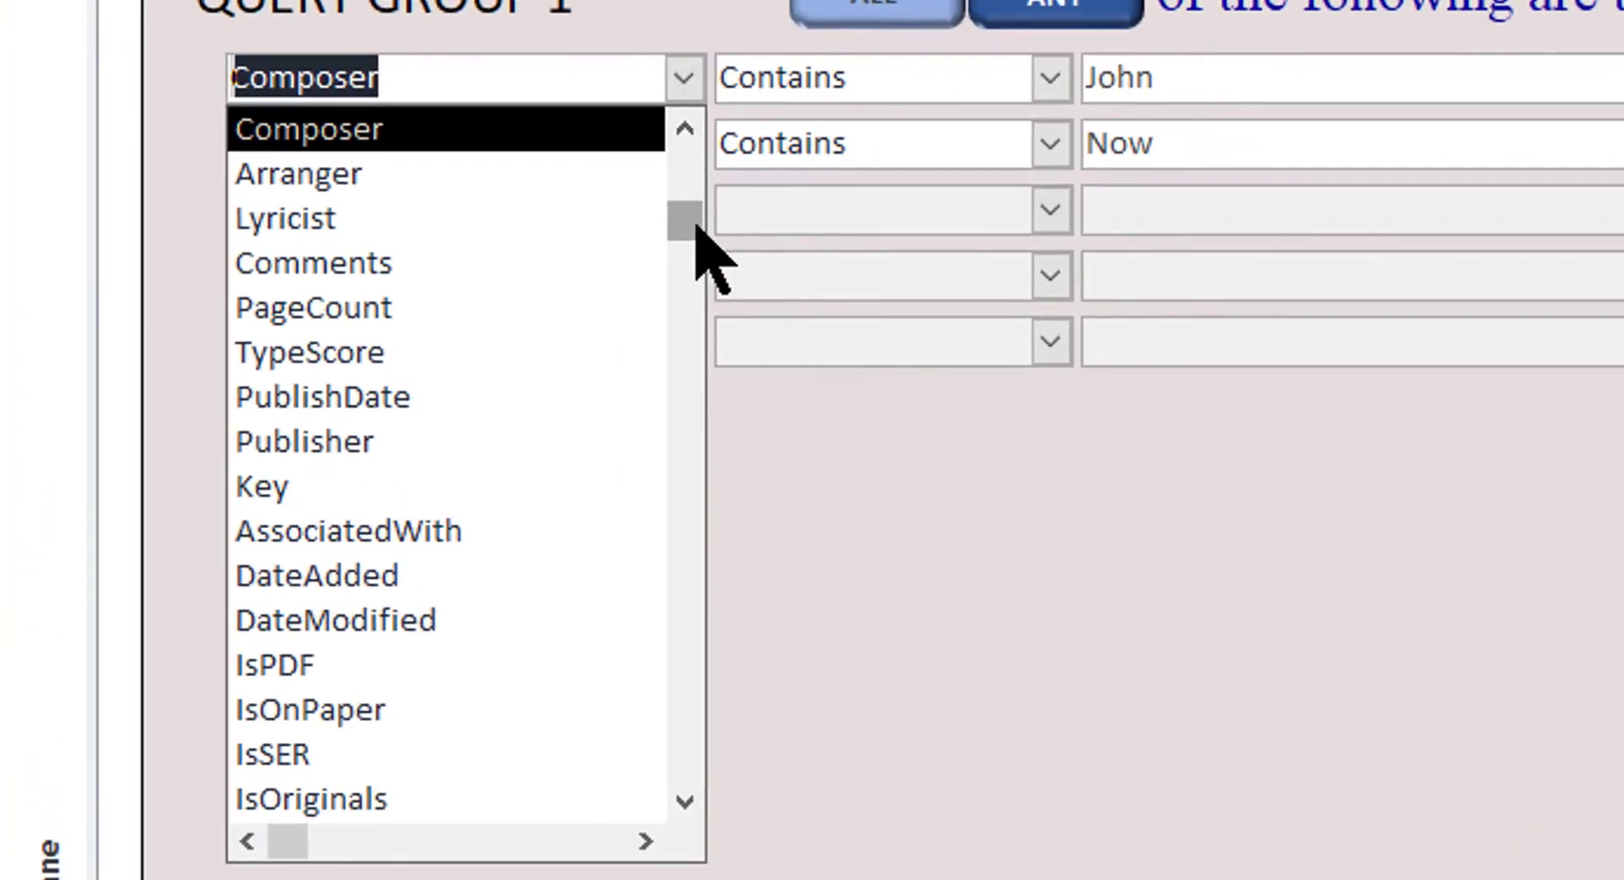
{"action": "left_click_drag", "start_coordinate": [695, 222], "coordinate": [714, 520]}
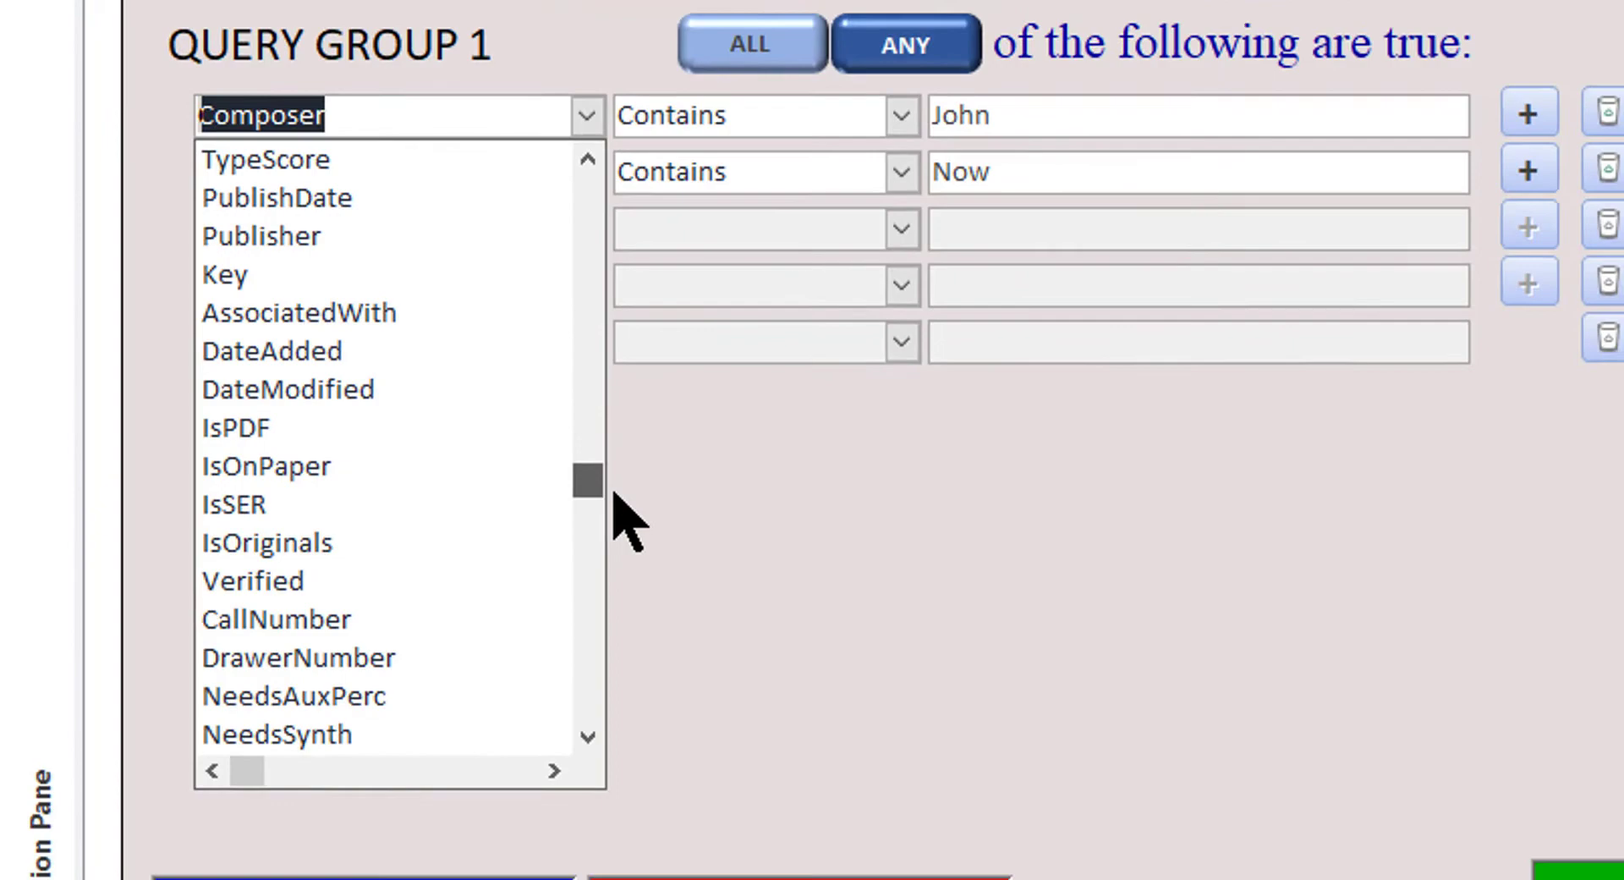
{"action": "left_click_drag", "start_coordinate": [615, 495], "coordinate": [630, 747]}
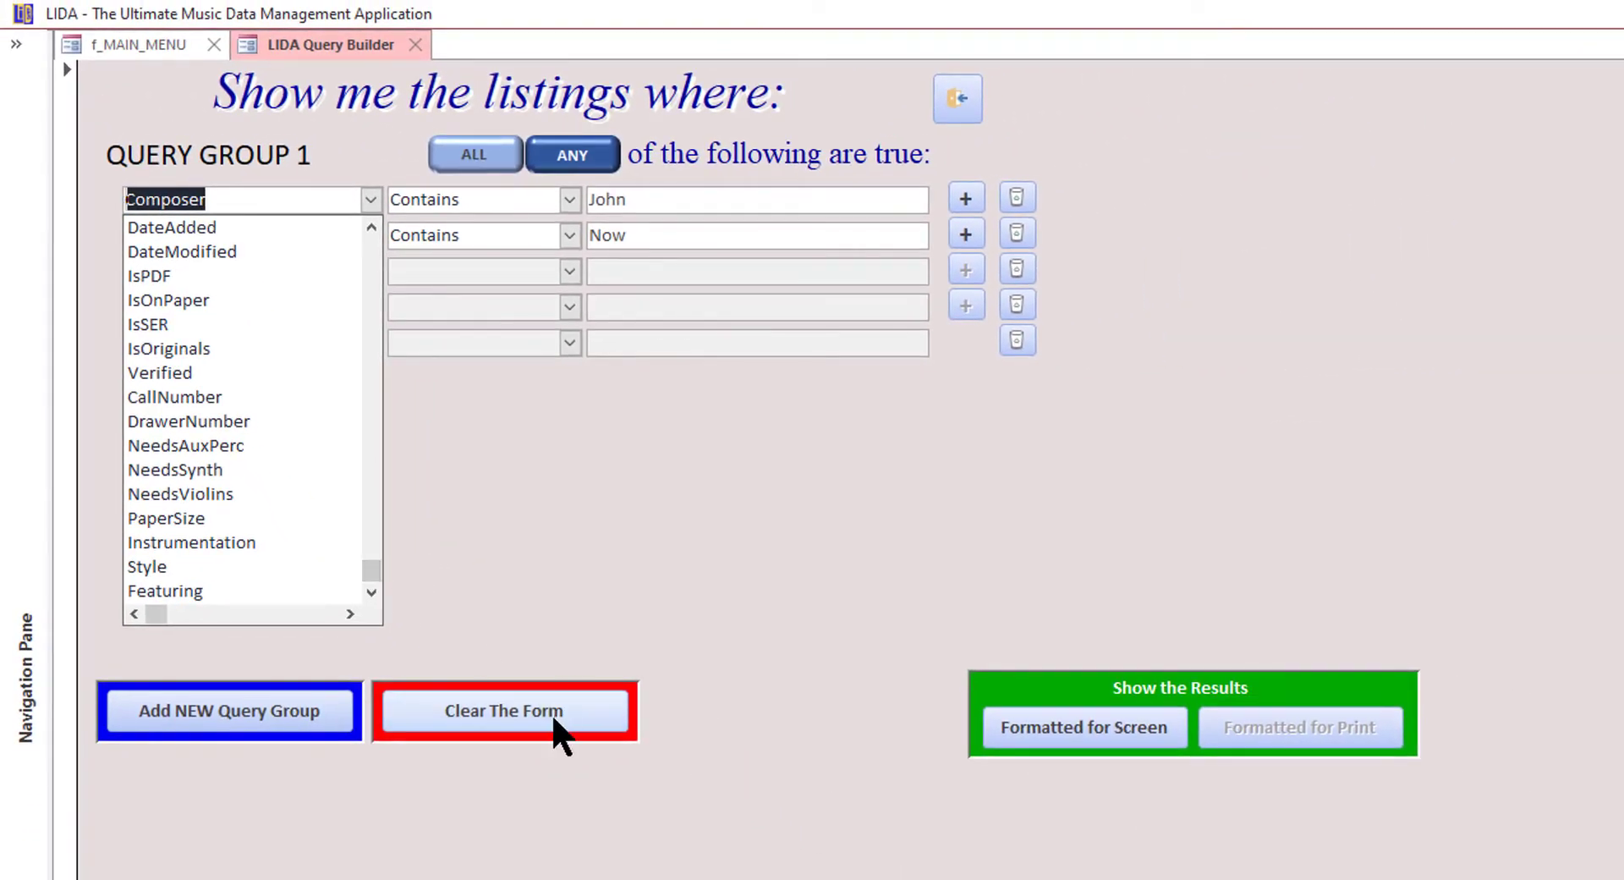
{"action": "left_click", "coordinate": [564, 706]}
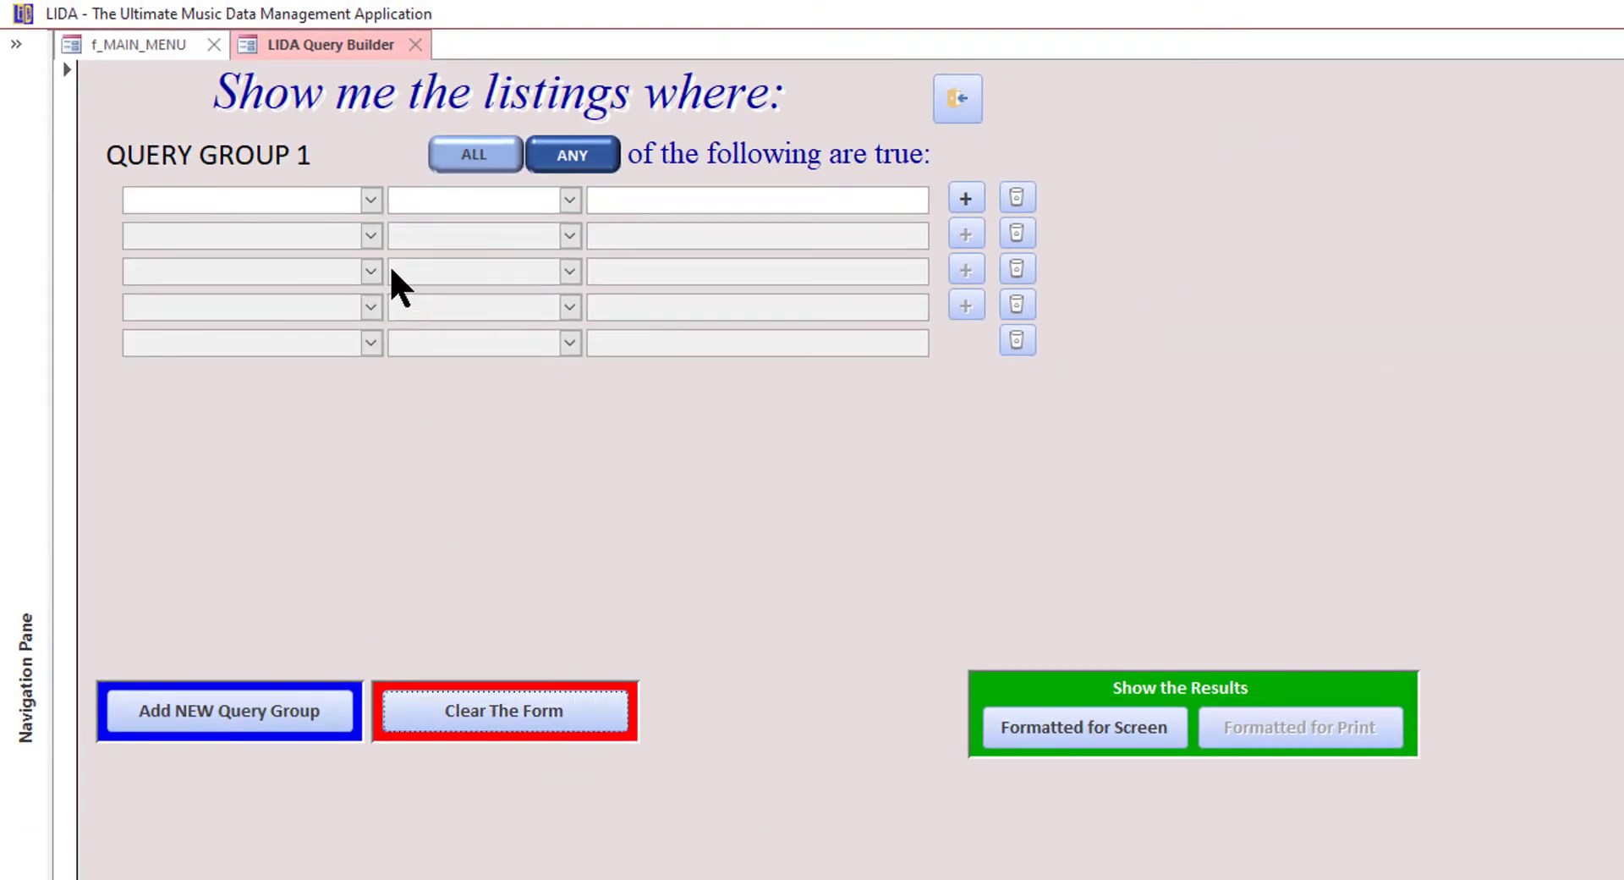
Step: Query for listings whose TypeScore IS (equals) Full Score, show the results on screen, and return to the query builder
{"action": "left_click", "coordinate": [365, 198]}
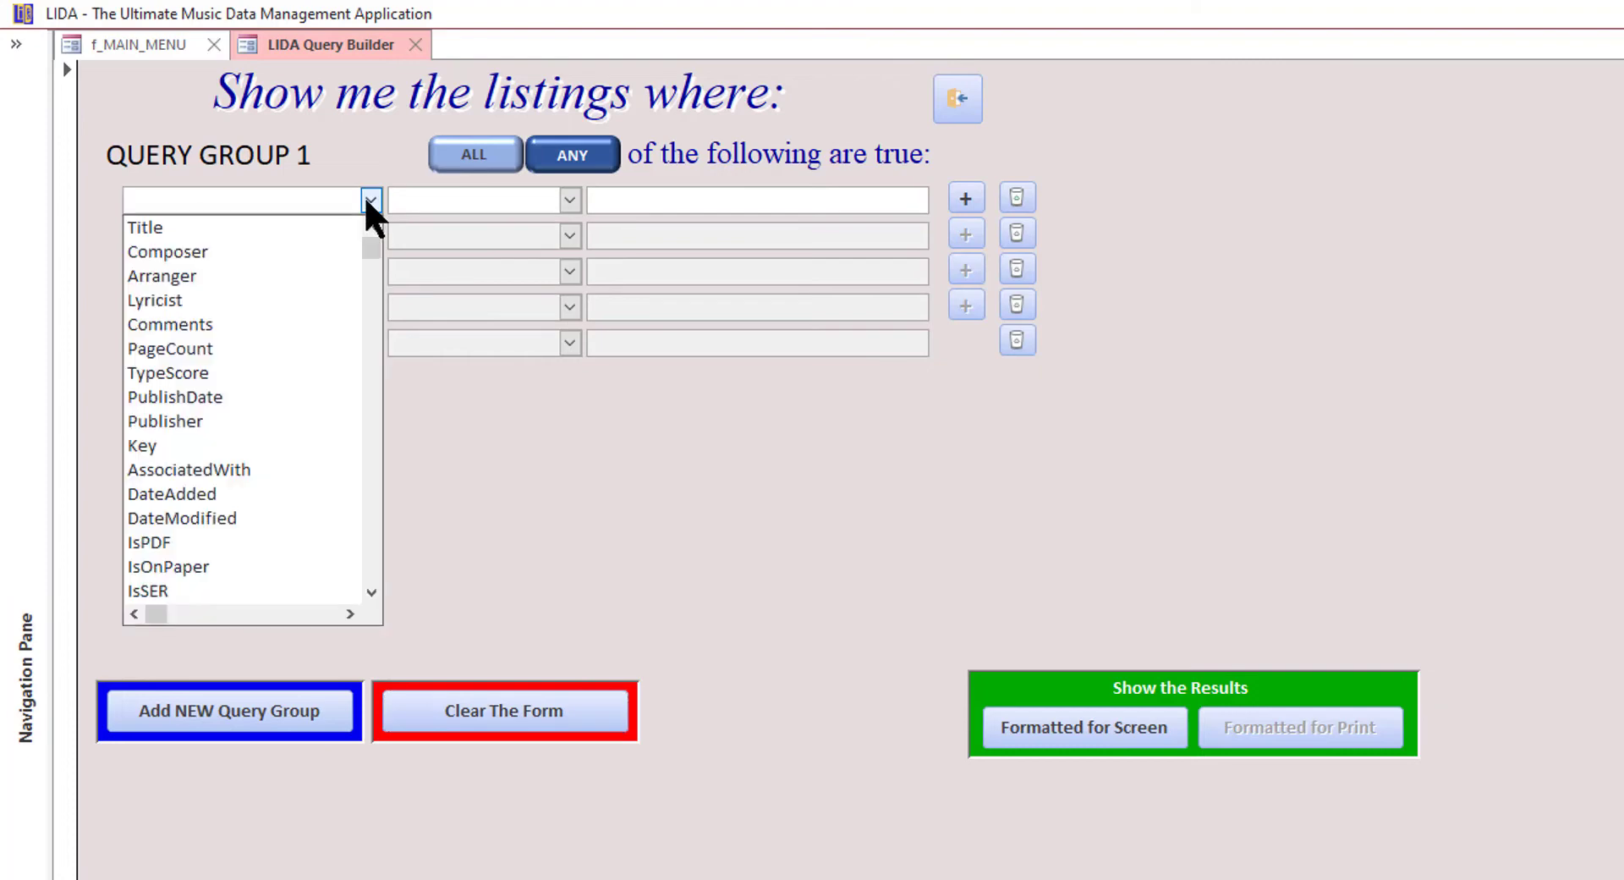
{"action": "left_click", "coordinate": [203, 373]}
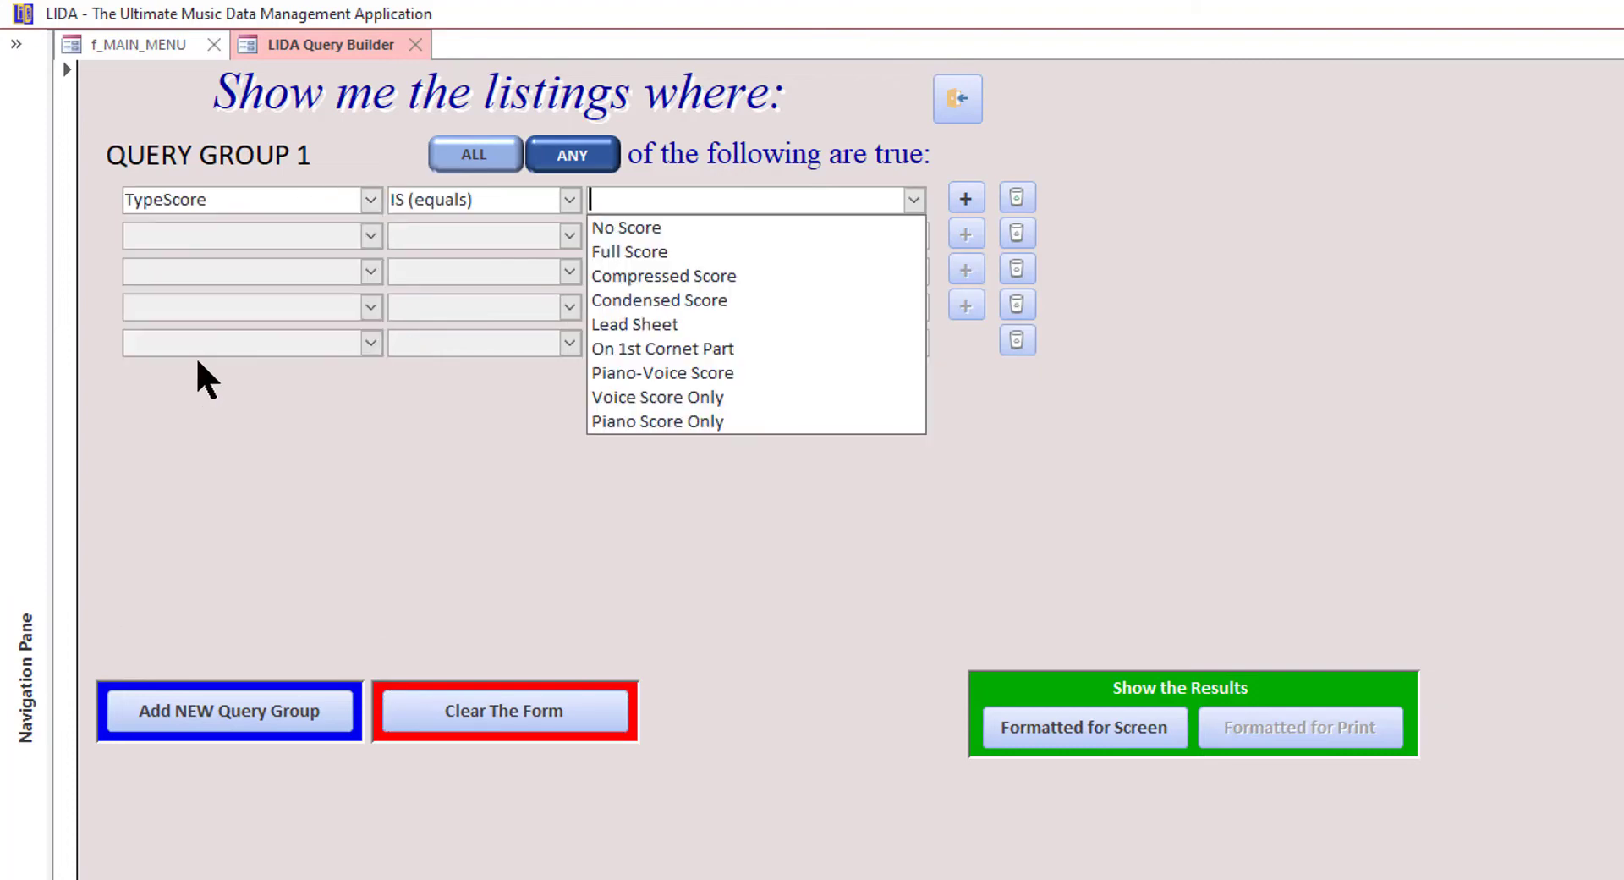
{"action": "left_click", "coordinate": [663, 252]}
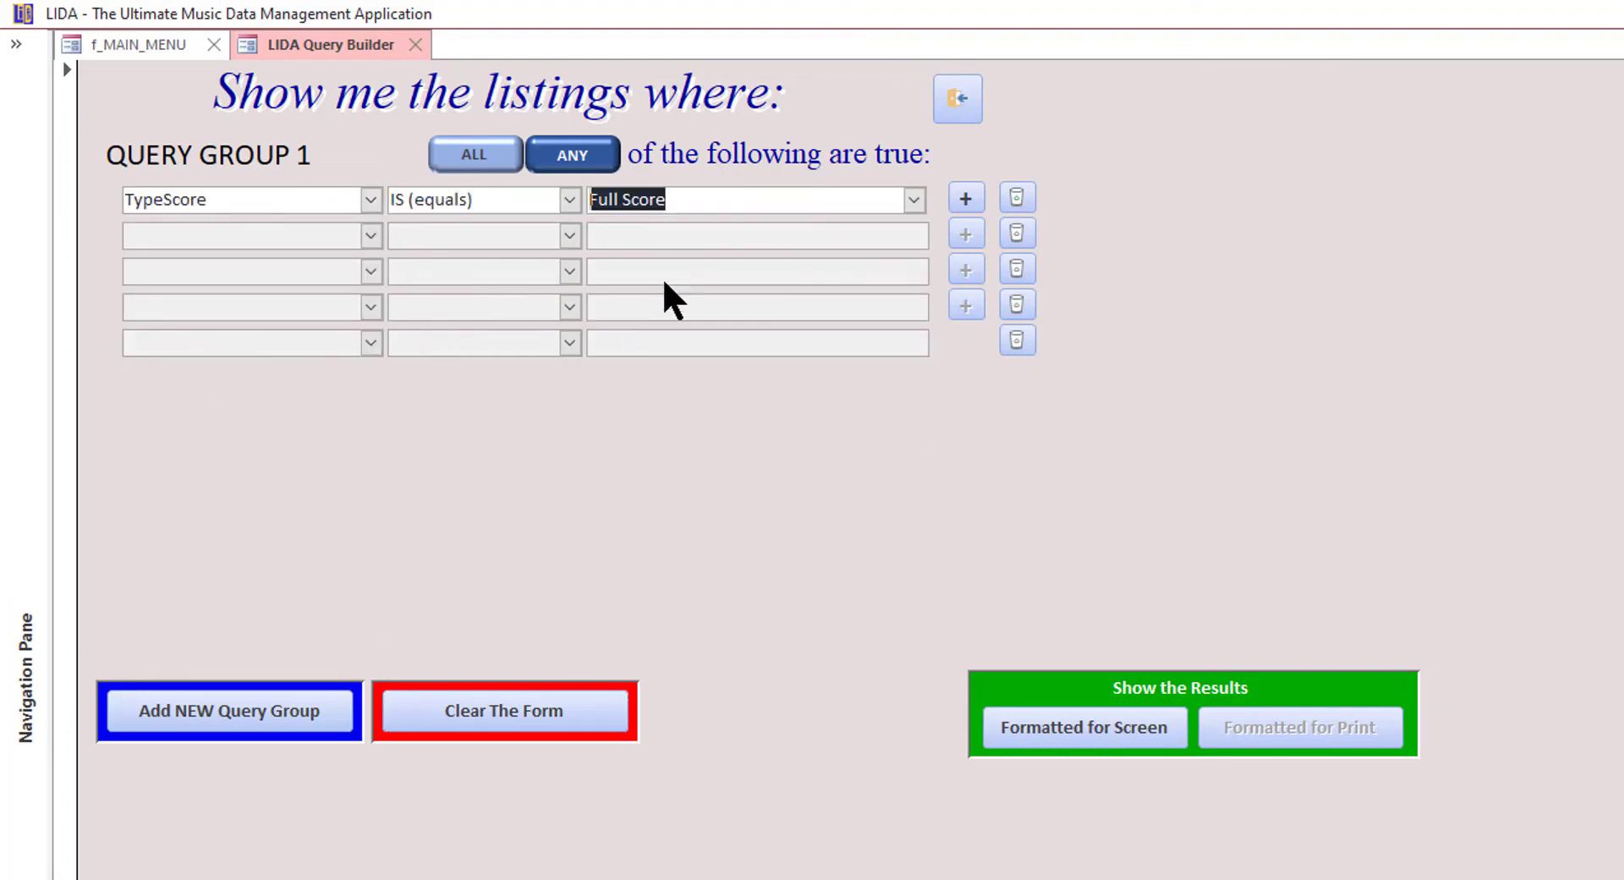
{"action": "left_click", "coordinate": [1126, 728]}
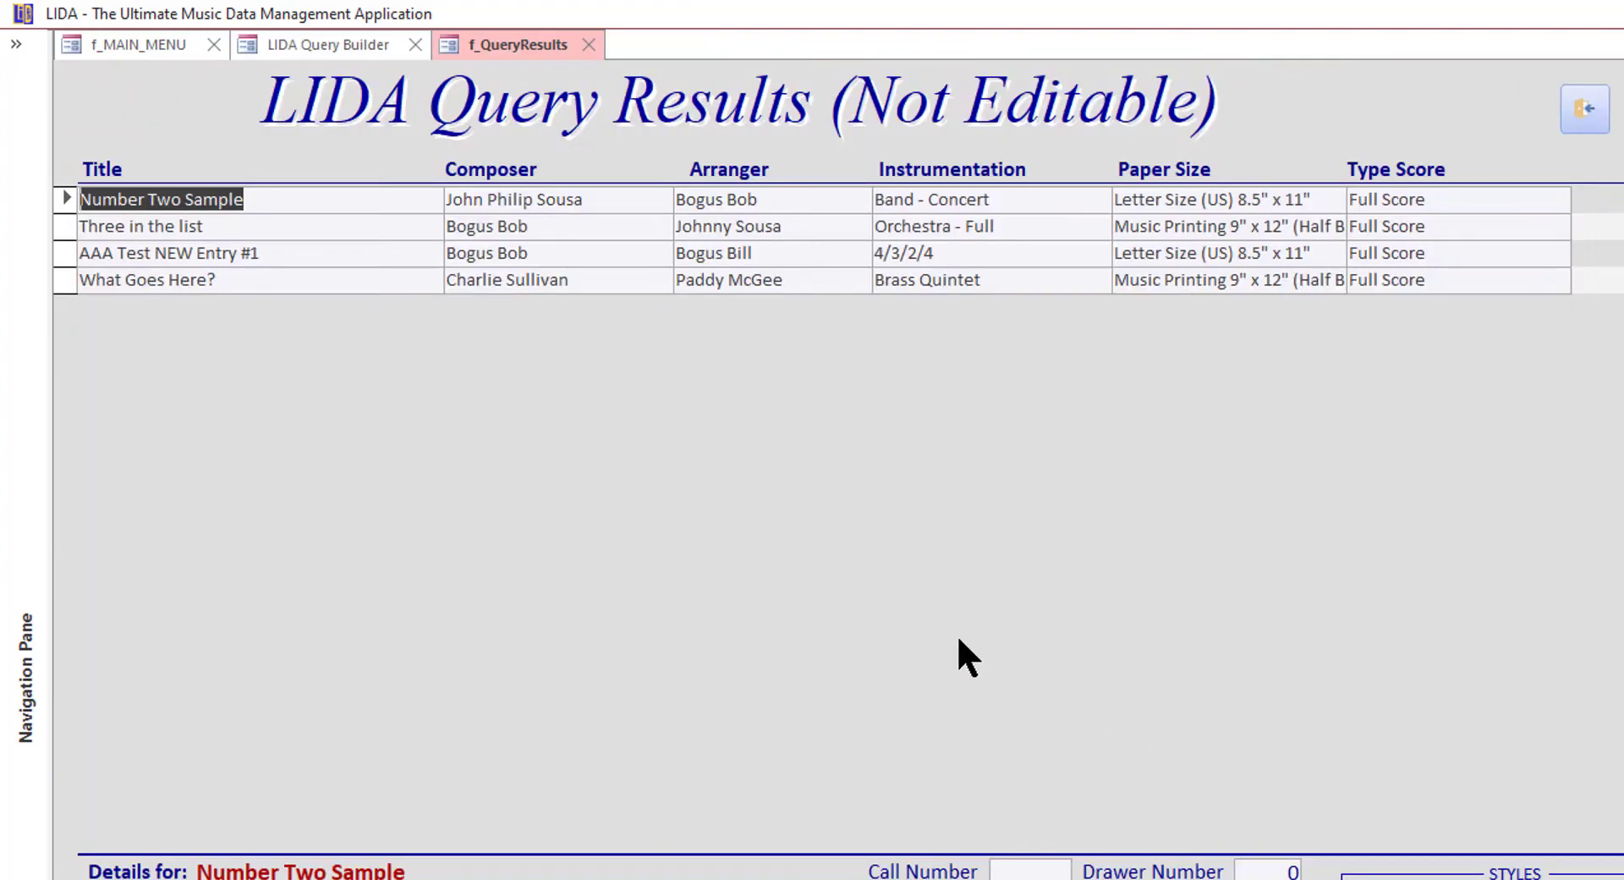
{"action": "left_click", "coordinate": [1582, 107]}
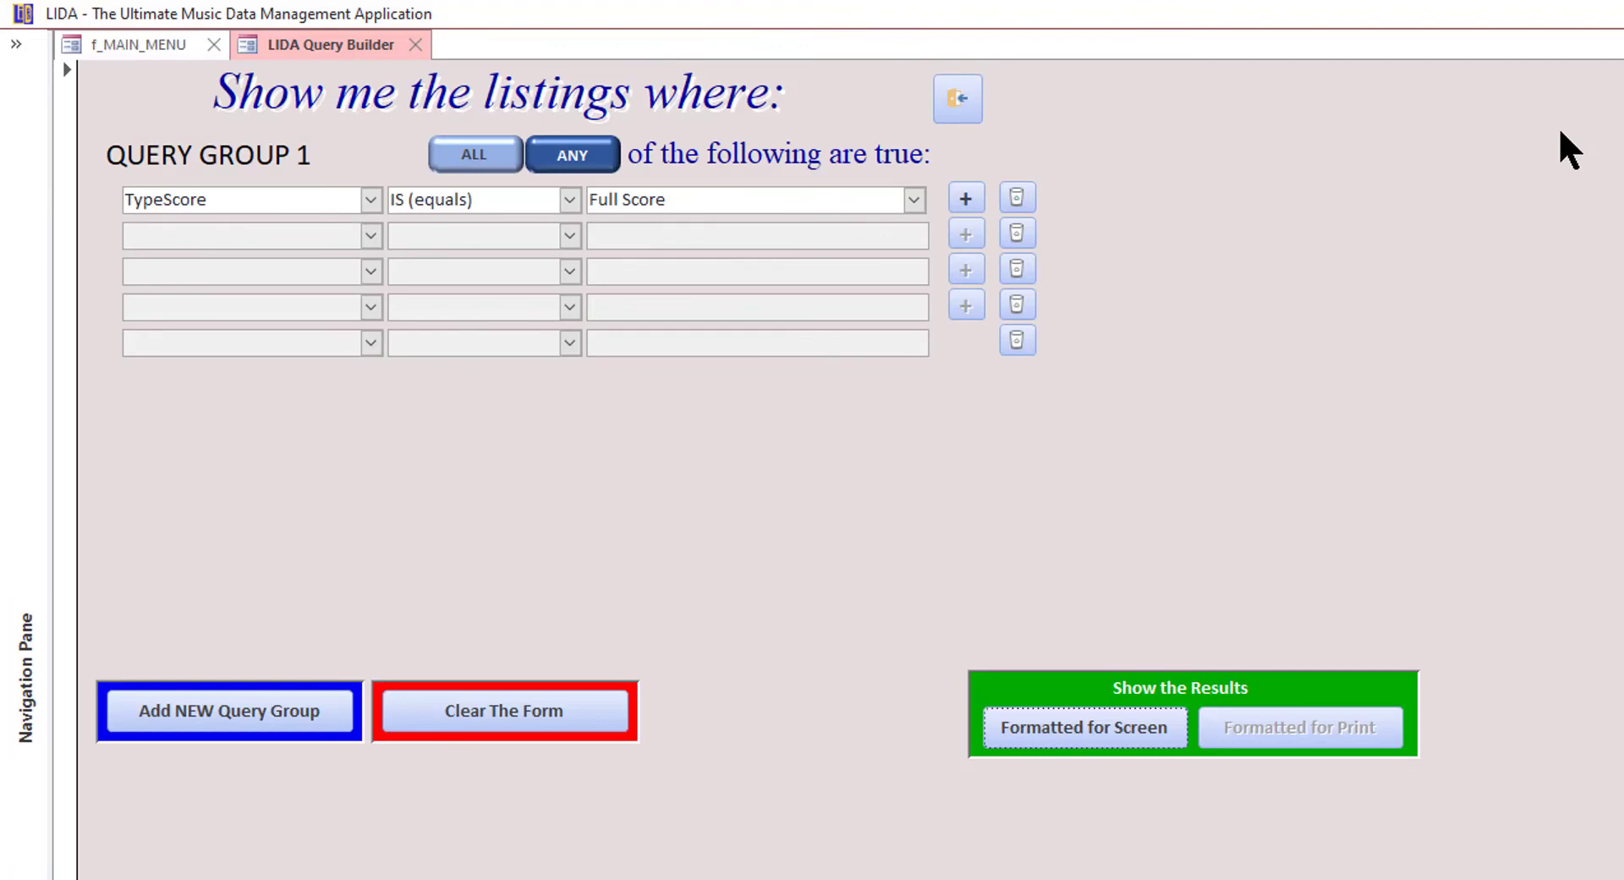